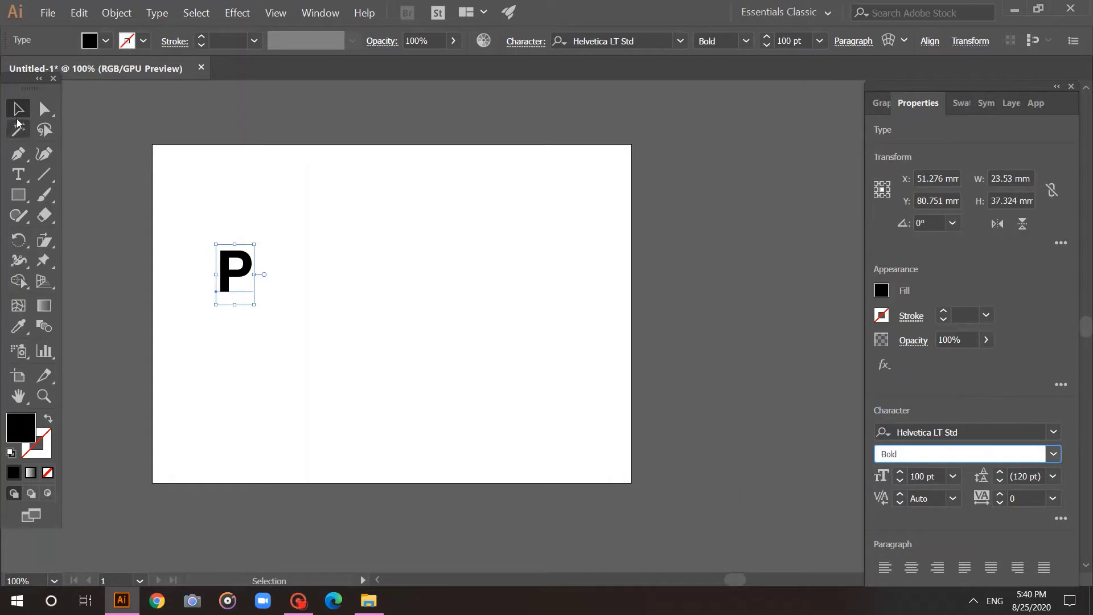
- Scale the letter P up to about 63 × 91 mm and shift it slightly toward the artboard's upper-left corner
click(20, 108)
drag(255, 304, 316, 390)
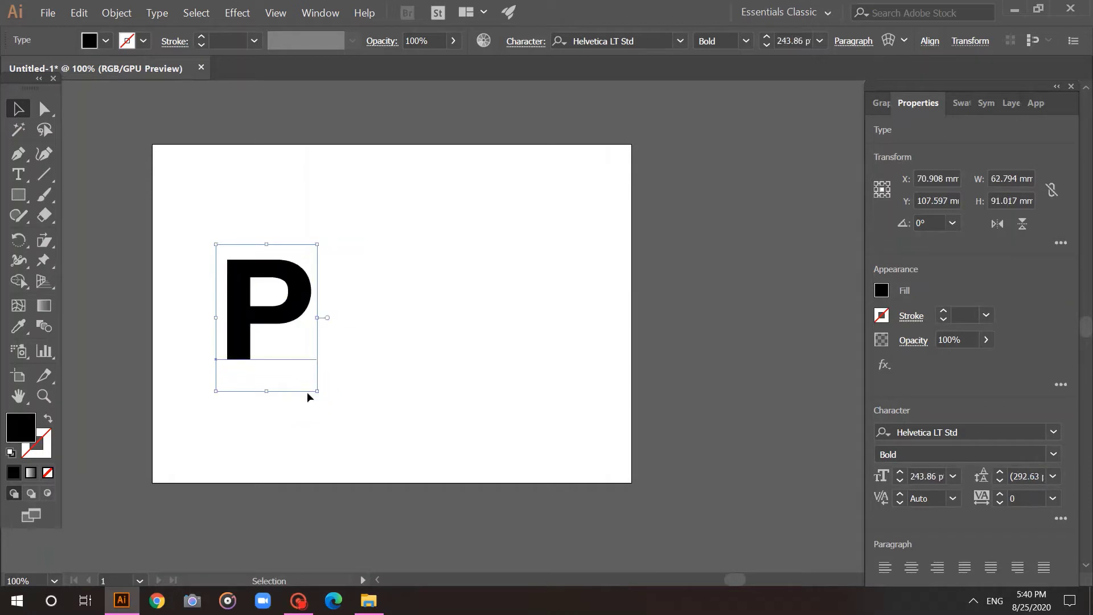
drag(232, 313, 218, 307)
- Duplicate the black P and place the copy directly to the right of the original
key(ctrl+c)
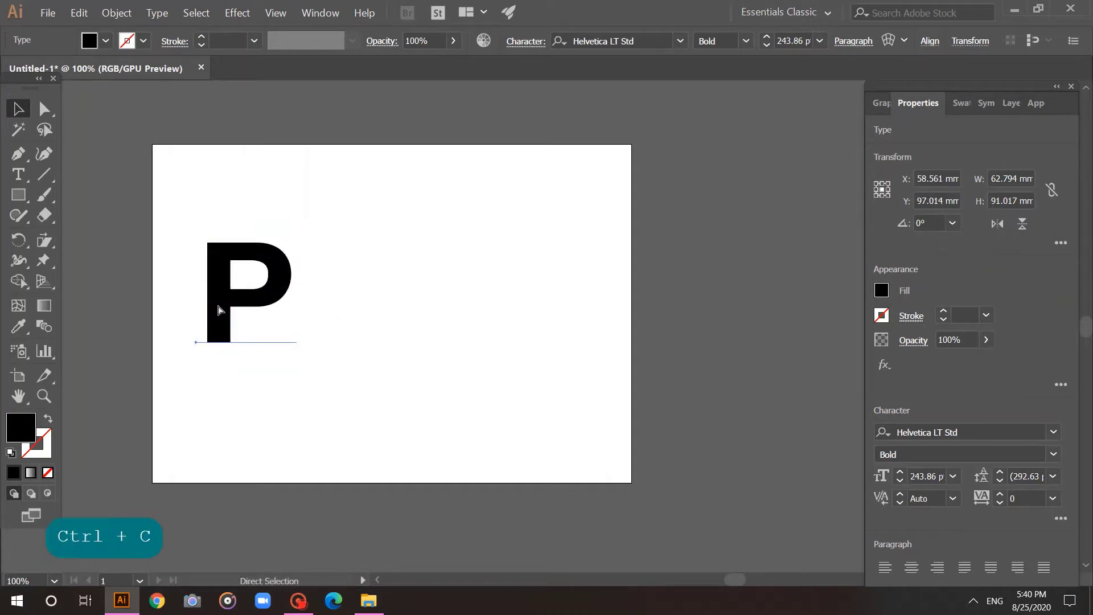
key(ctrl+v)
drag(463, 330, 320, 311)
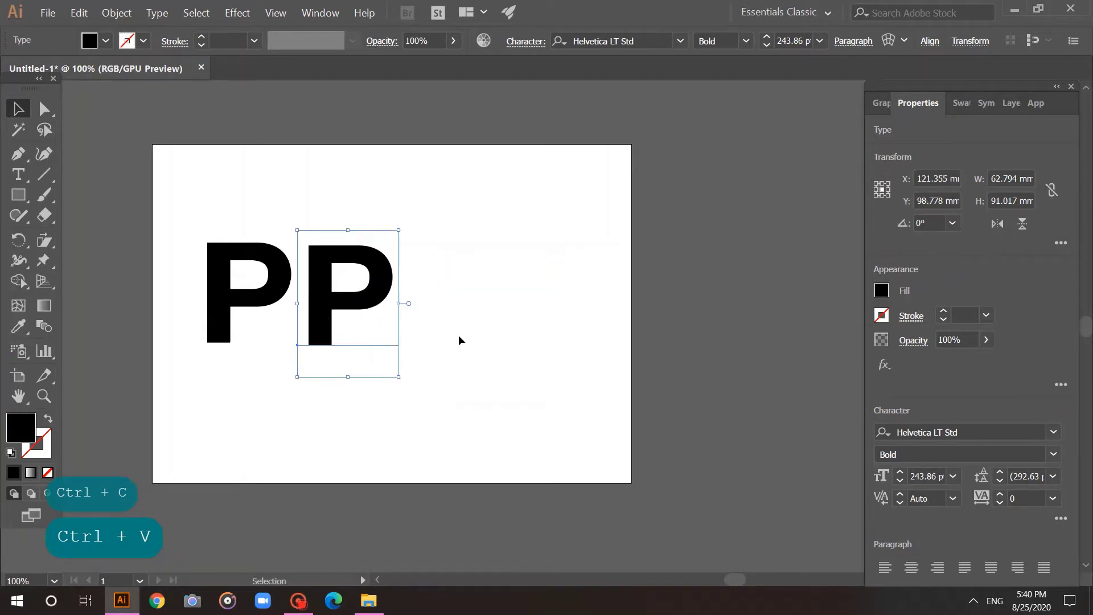
- Fill the copied P with the red swatch
click(882, 290)
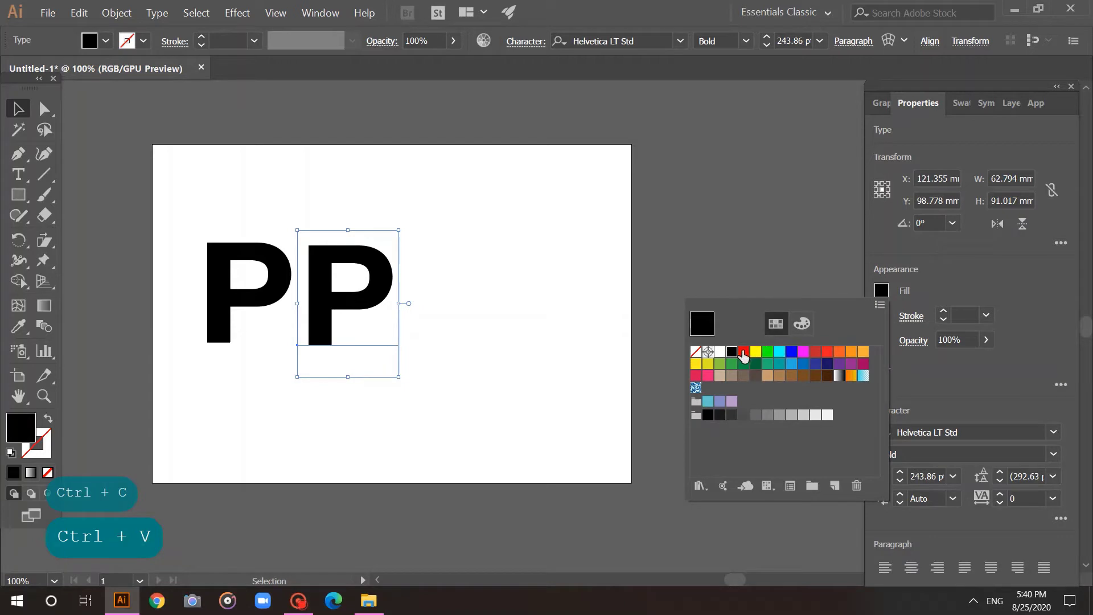
click(745, 357)
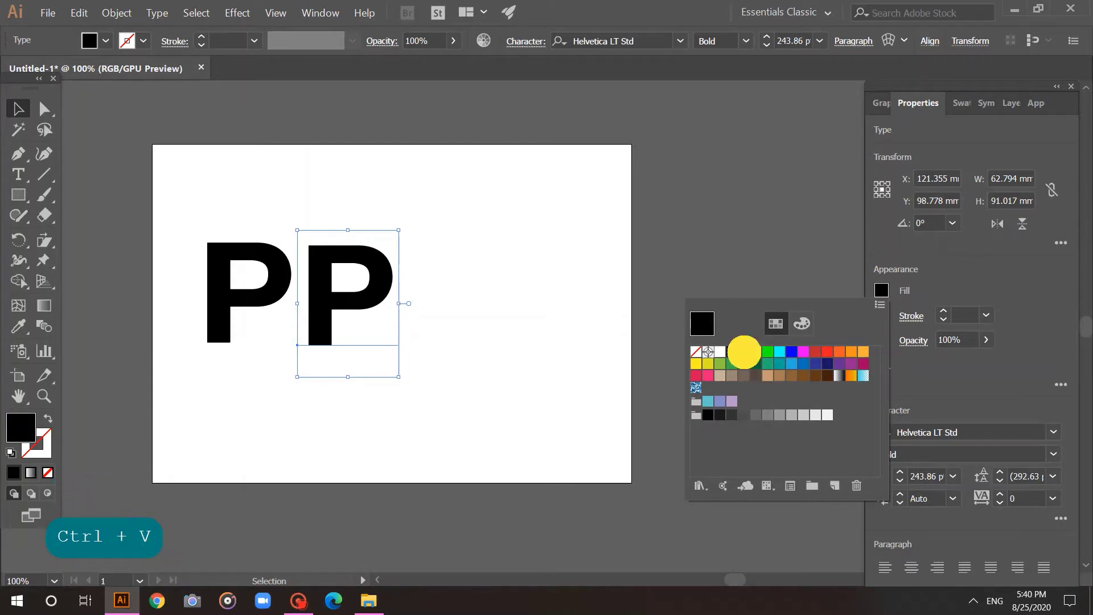
click(459, 353)
click(459, 350)
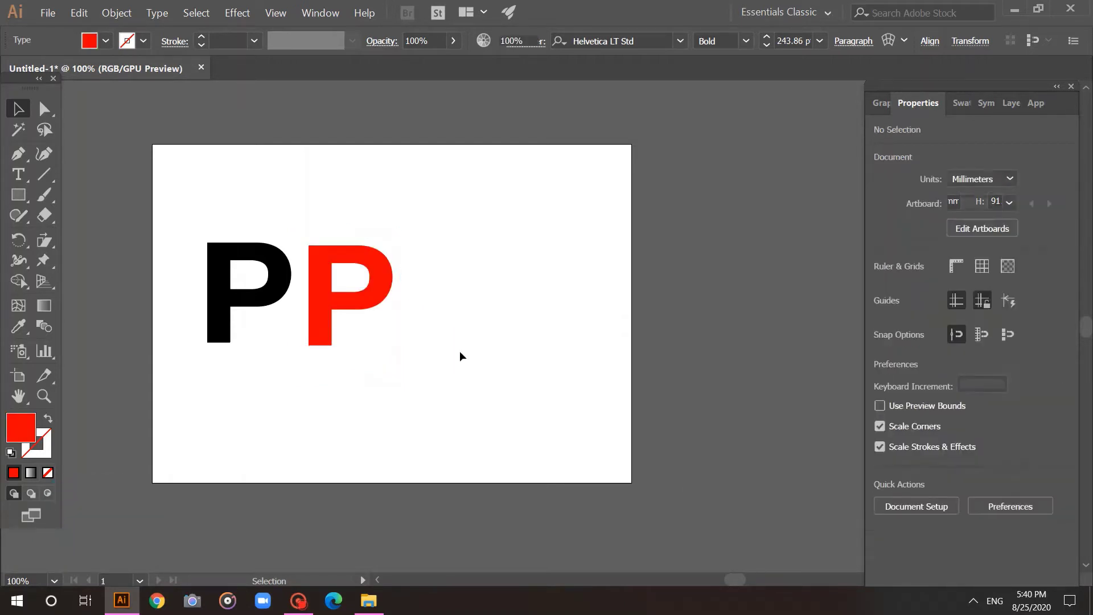
- Shear the red P so it leans left at about 71 × 103 mm, and move it slightly down
click(362, 299)
click(42, 109)
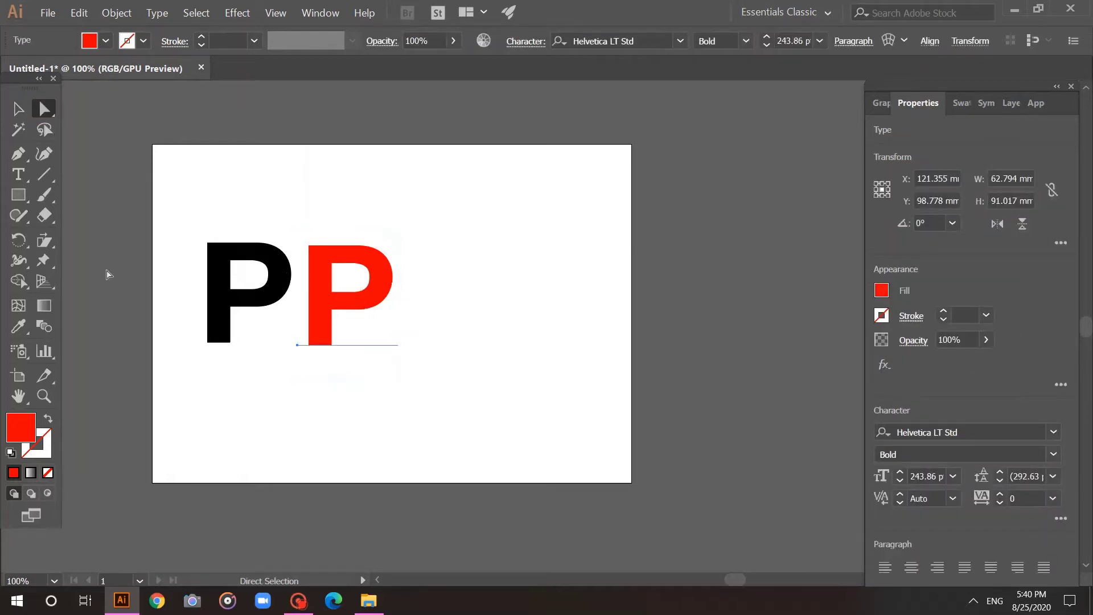
click(45, 241)
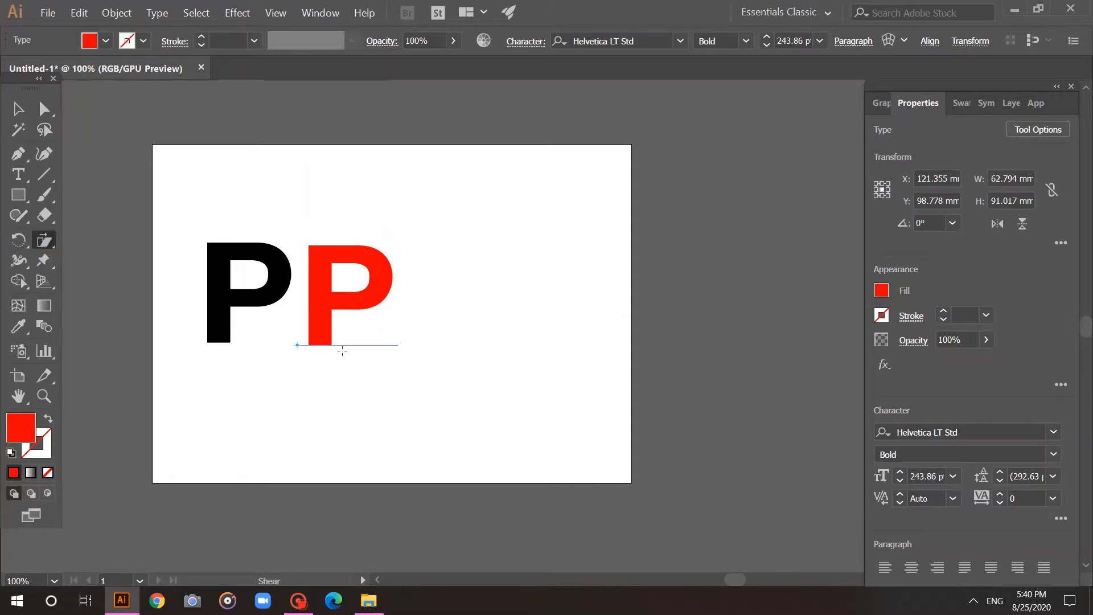
drag(406, 345, 391, 339)
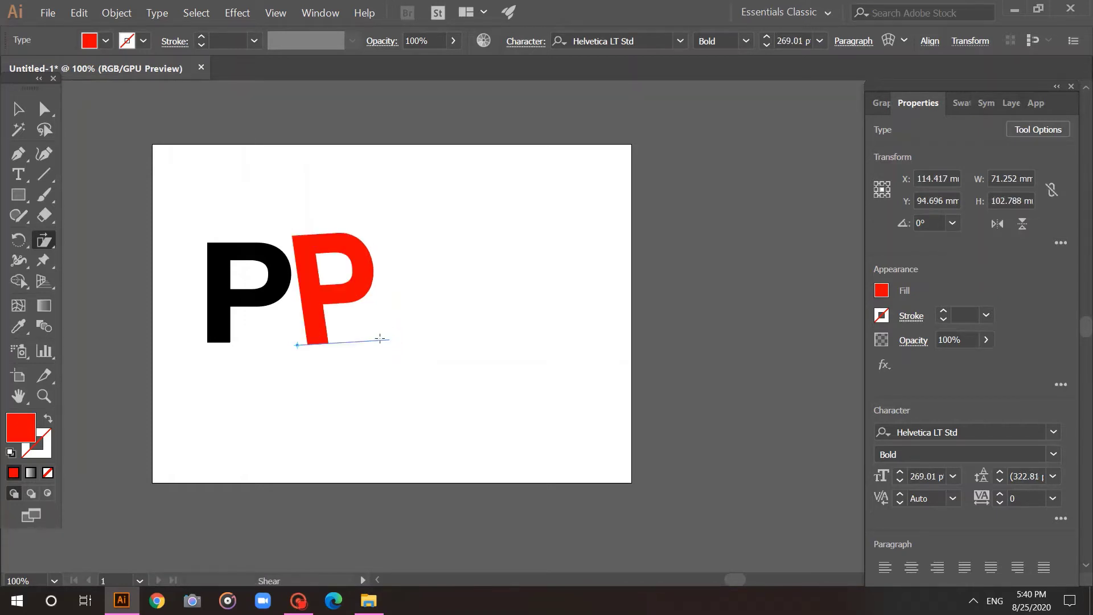
key(v)
drag(312, 308, 313, 324)
- Blend the black P into the red P with the Blend tool
drag(395, 395, 178, 227)
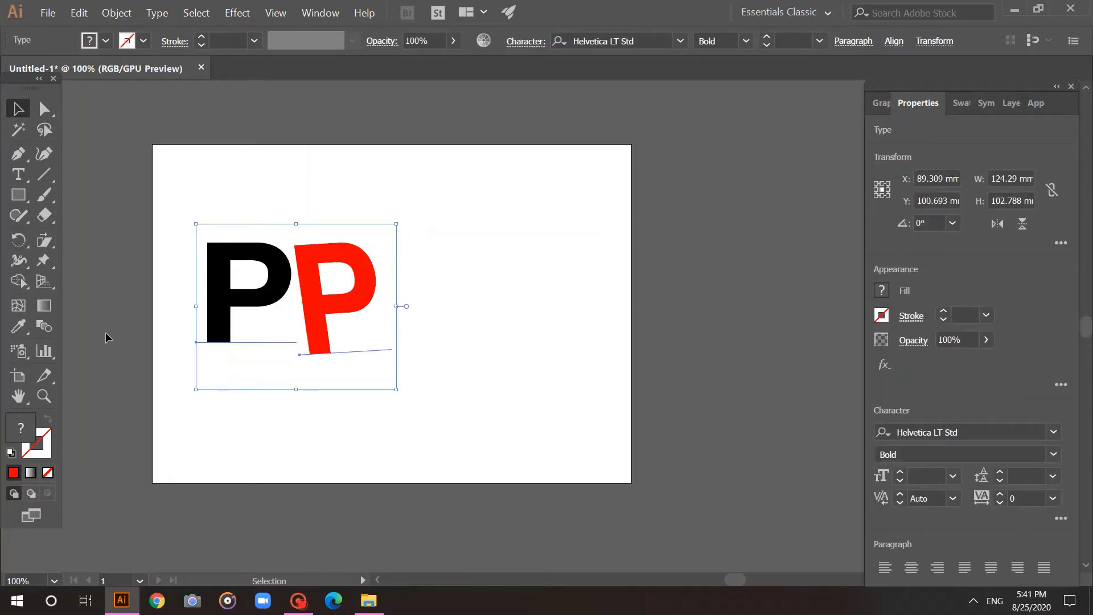
click(45, 328)
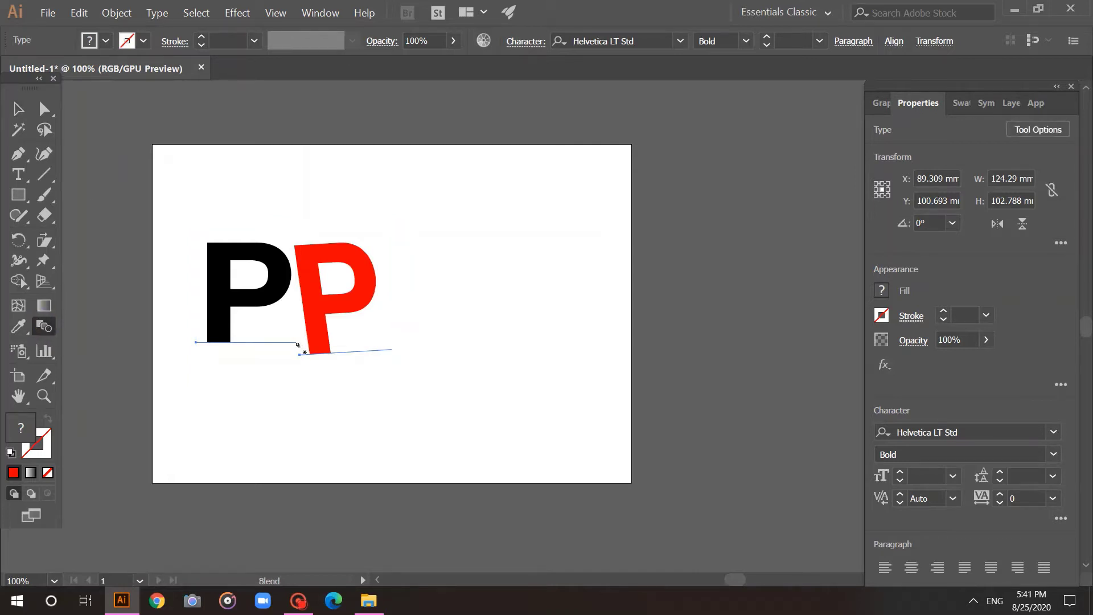
click(263, 300)
click(316, 311)
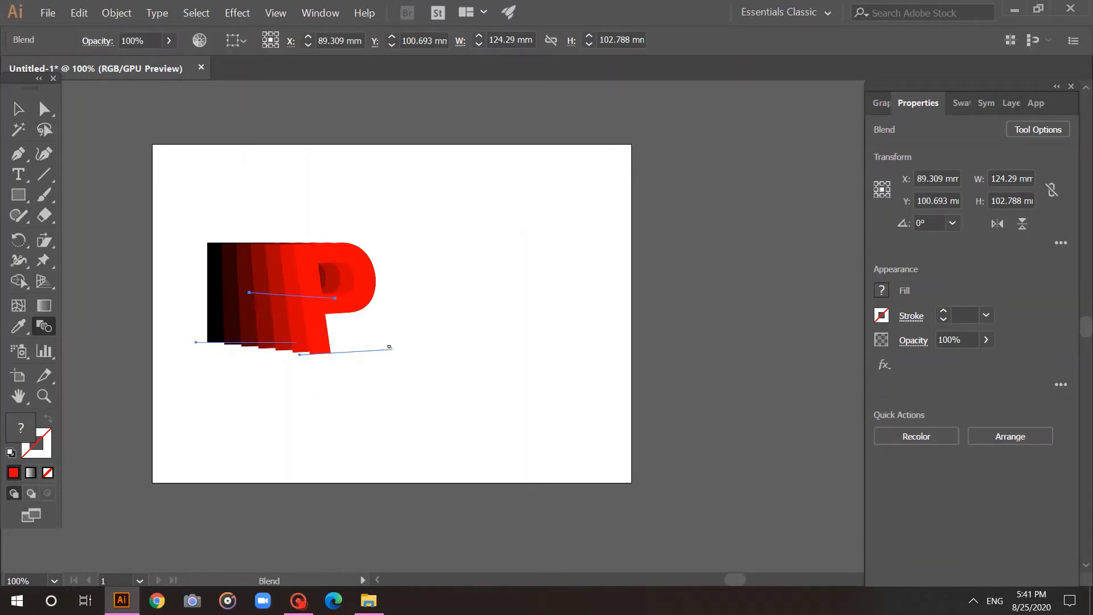
click(17, 108)
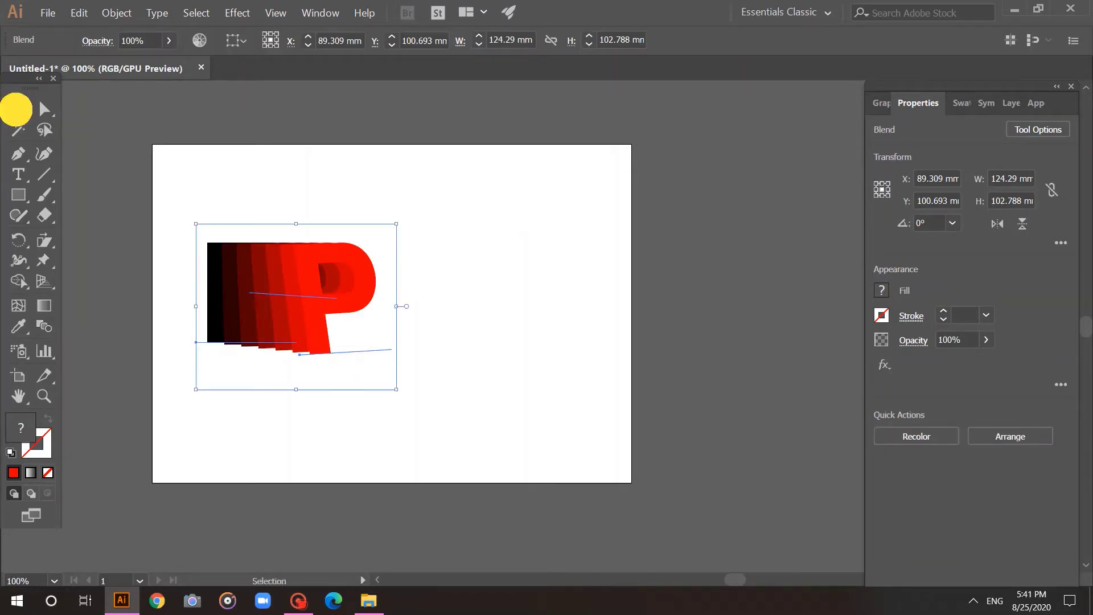
click(226, 202)
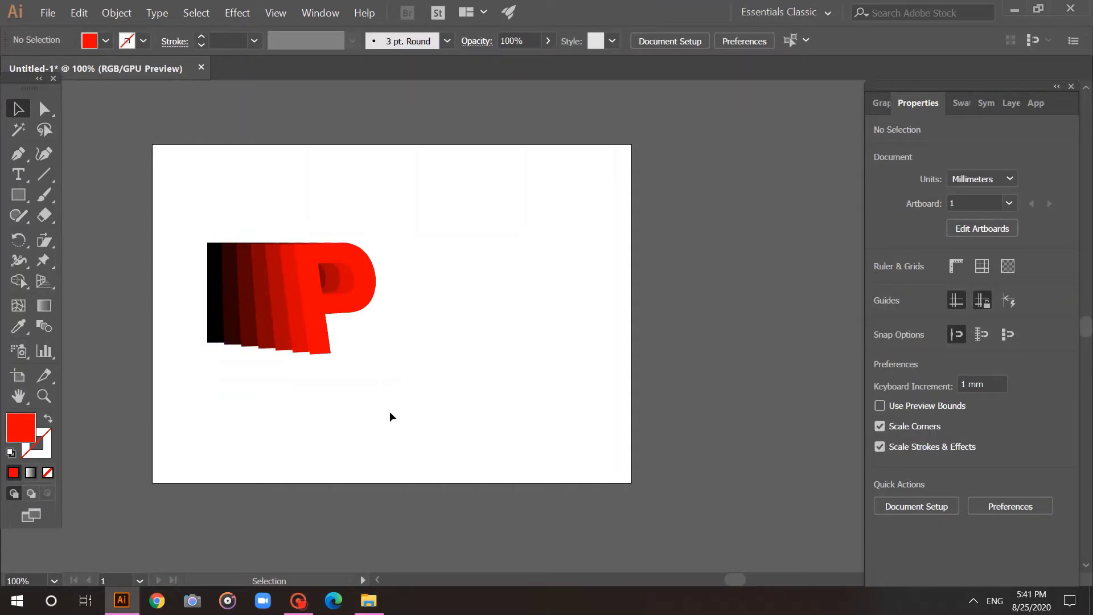
- Move the whole blended P slightly to the right on the artboard
drag(384, 390, 247, 210)
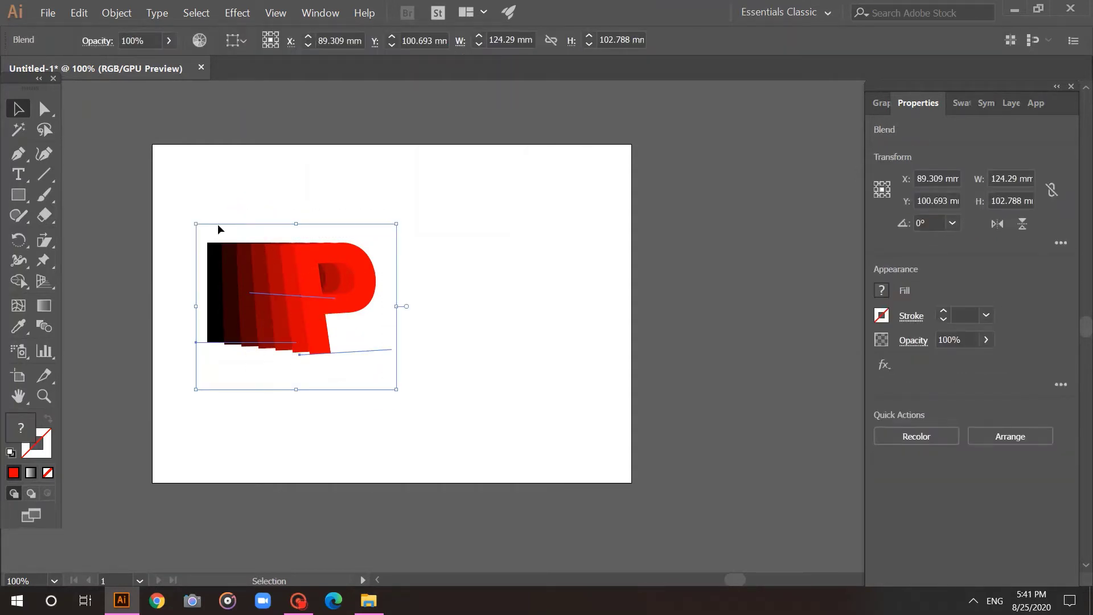
drag(270, 318, 277, 318)
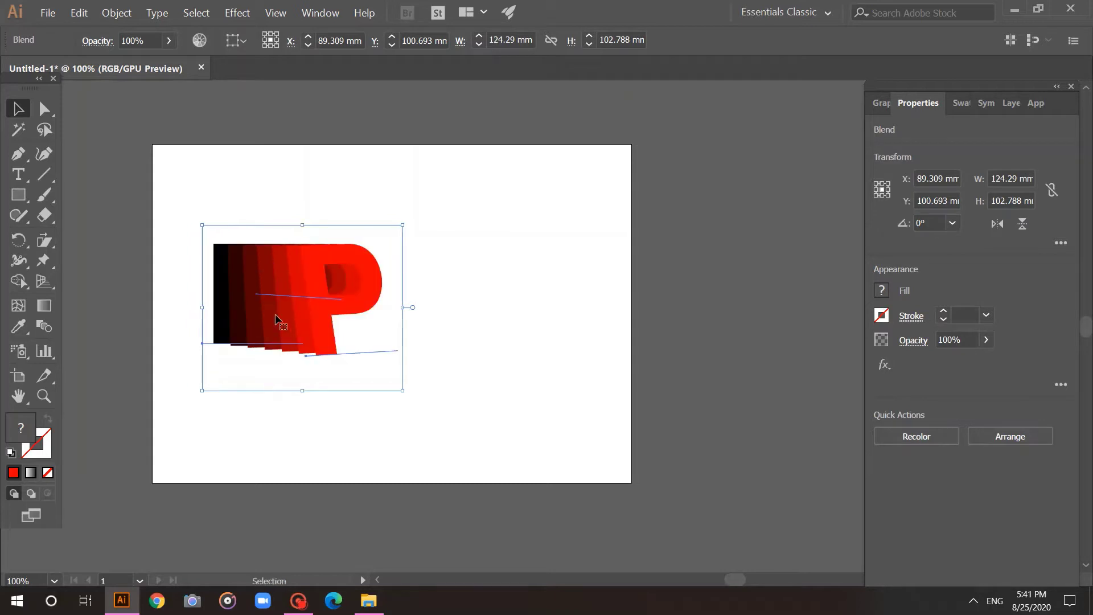
click(538, 296)
- Within the blend, move the red P over the black one, and nudge the black P up and right to separate them
click(44, 108)
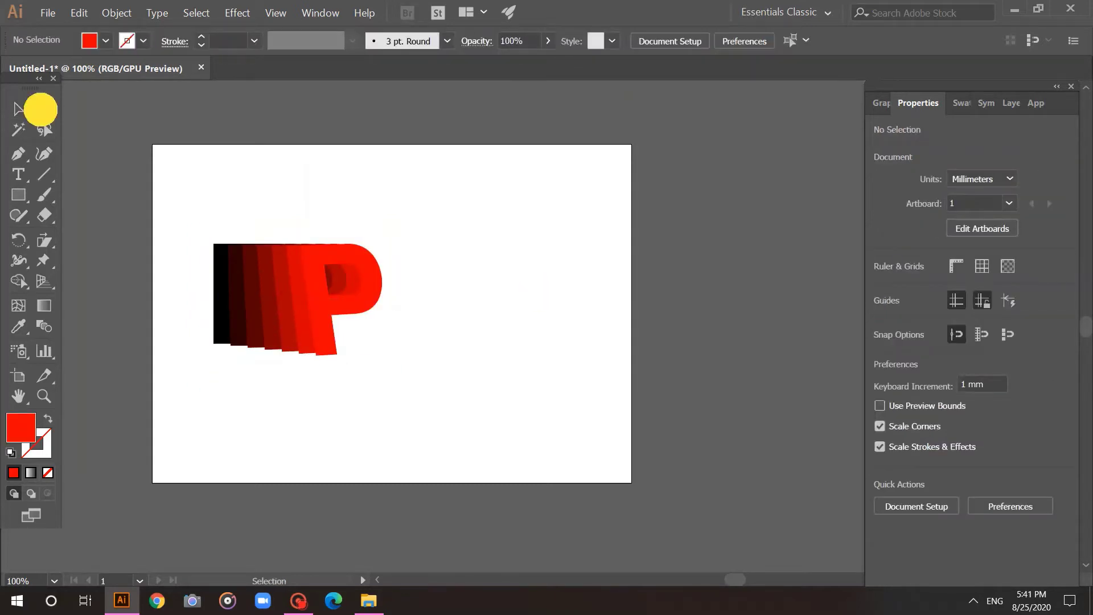
drag(329, 353, 210, 341)
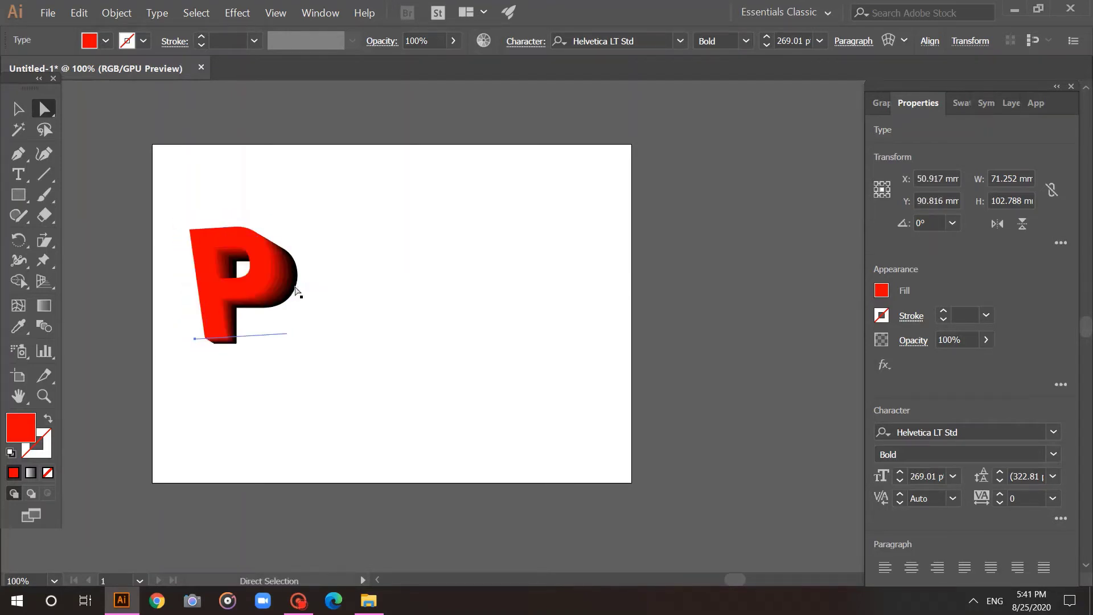
drag(295, 289, 301, 285)
mouse_move(209, 339)
mouse_down()
mouse_move(220, 340)
mouse_move(203, 327)
mouse_up()
- Raise the black P at the back of the blend to about X 69 mm, Y 90 mm
click(215, 337)
click(241, 340)
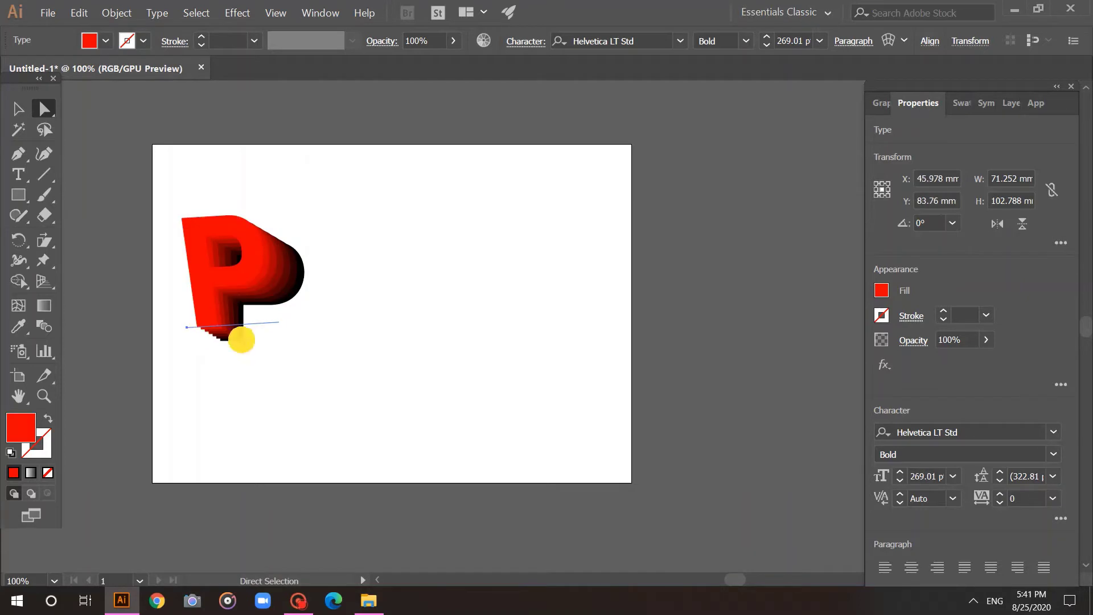
click(243, 340)
click(294, 294)
key(t)
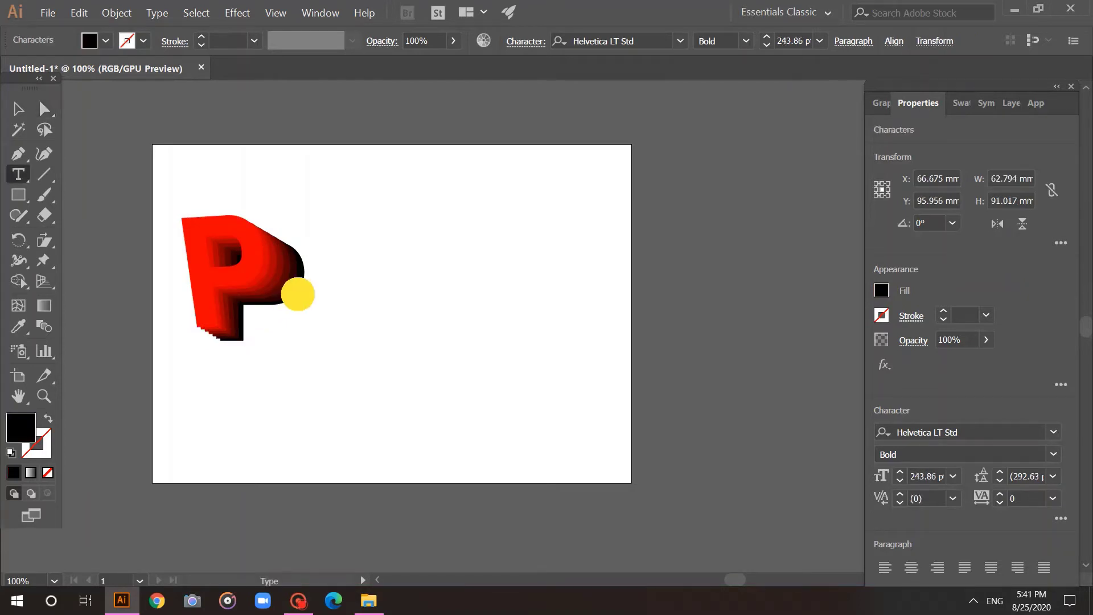
click(308, 293)
click(45, 109)
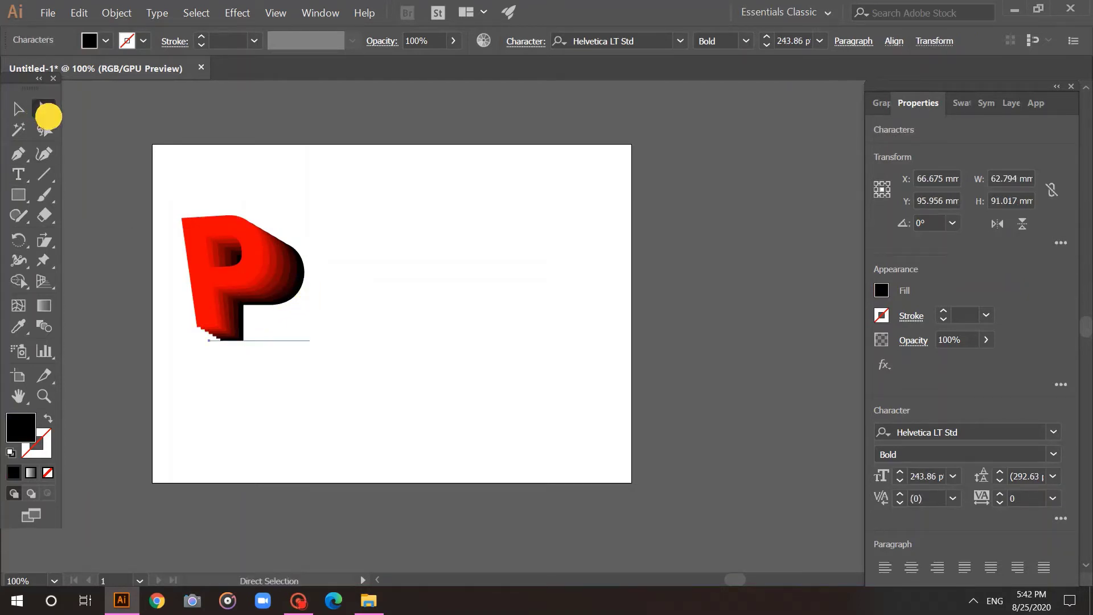
mouse_move(300, 291)
mouse_down()
mouse_move(305, 268)
mouse_move(300, 277)
mouse_up()
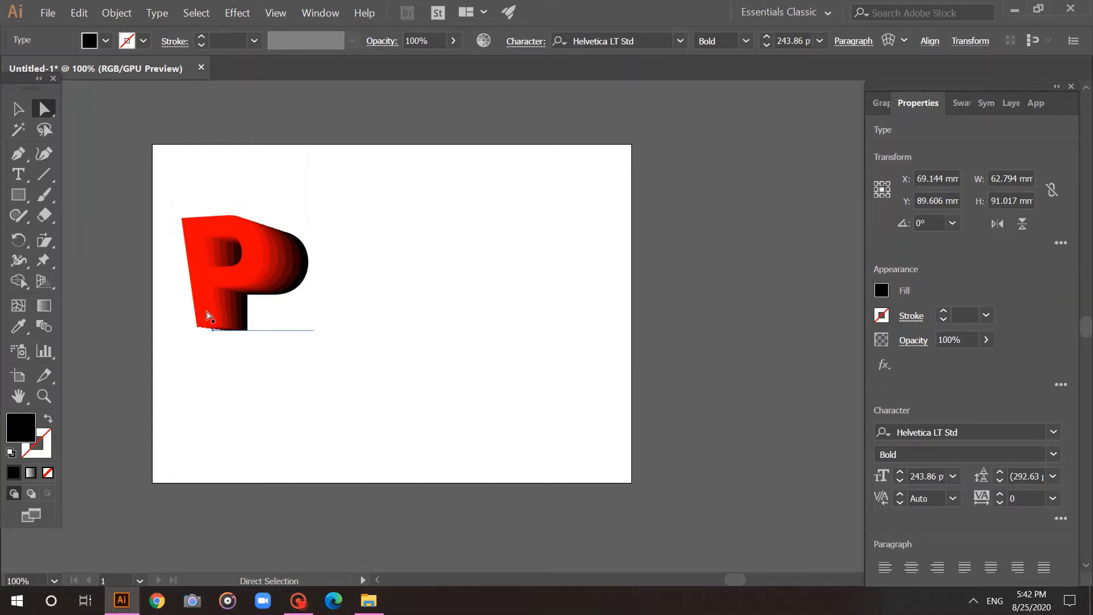
- Nudge the black P upward and move the red front P right to about X 62 mm, Y 82 mm
drag(209, 315, 217, 318)
drag(259, 274, 313, 264)
click(306, 272)
click(326, 313)
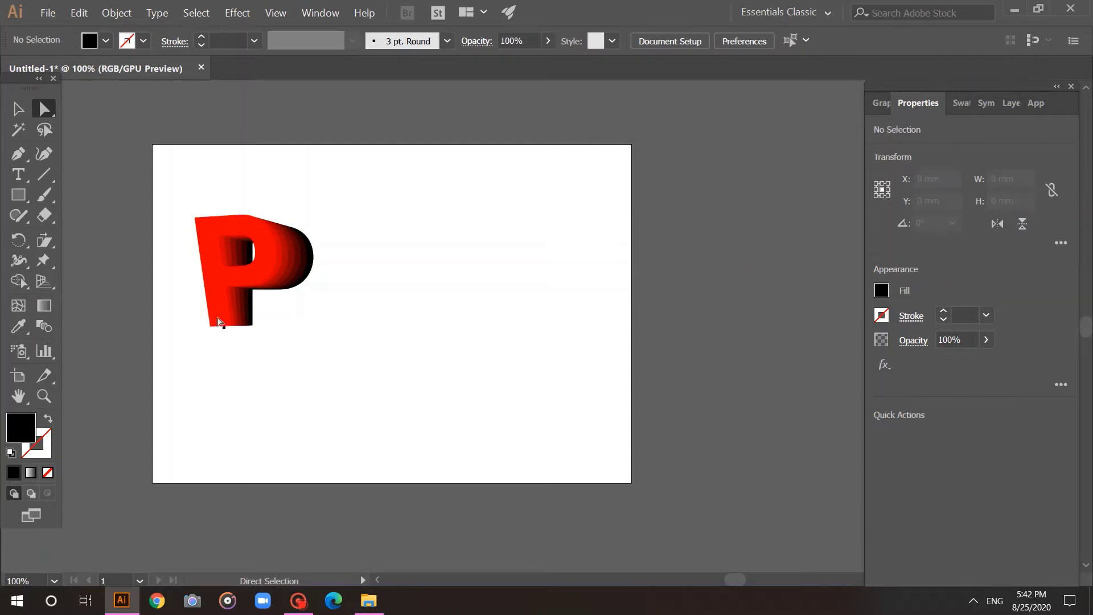
drag(222, 314, 231, 319)
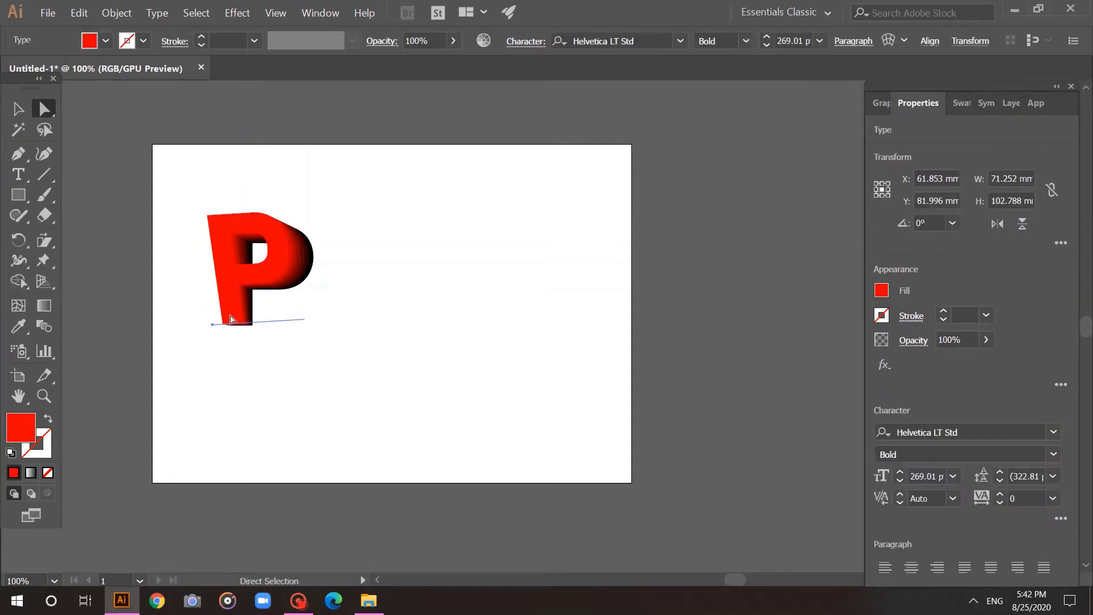
click(422, 296)
- Apply a yellow stroke to the blended P
click(279, 304)
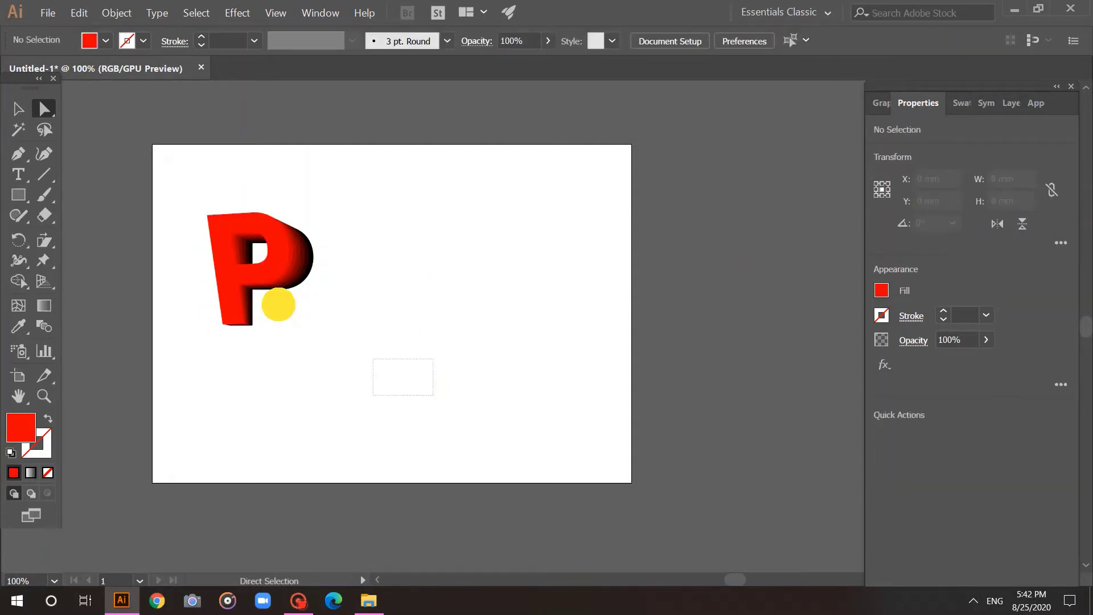
click(889, 319)
click(751, 378)
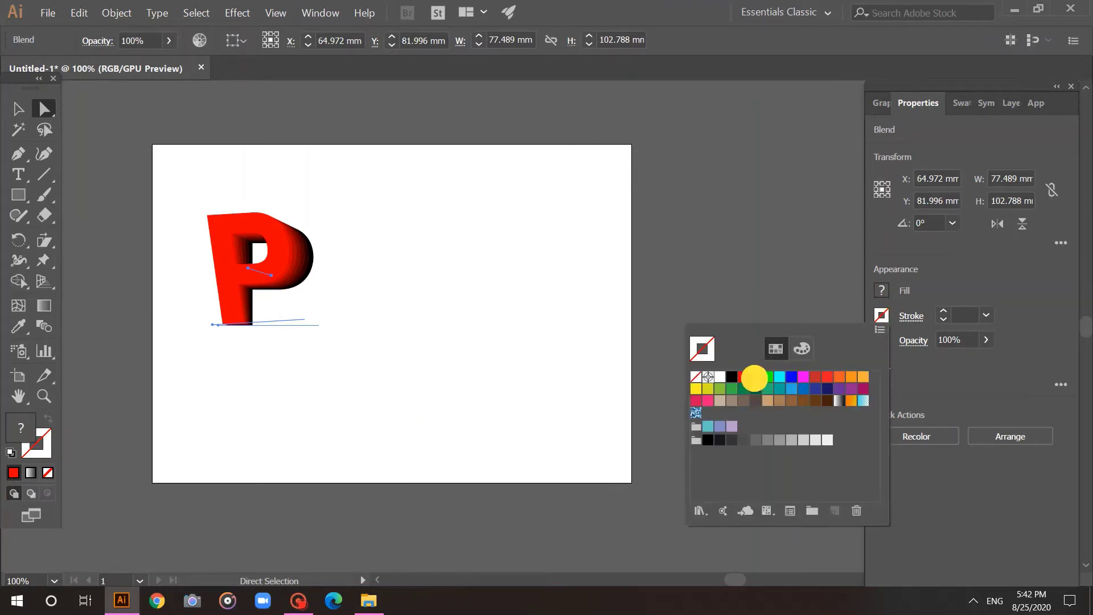
click(556, 368)
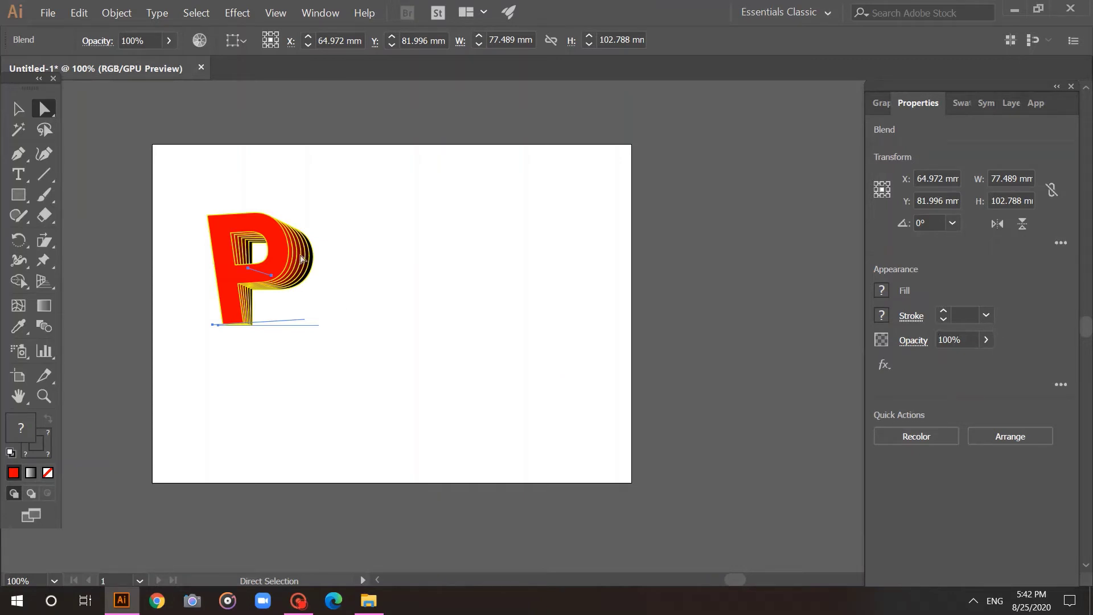
- Select the blended P, clear its stroke weight, and raise the weight to 0.75 pt
click(18, 108)
click(195, 152)
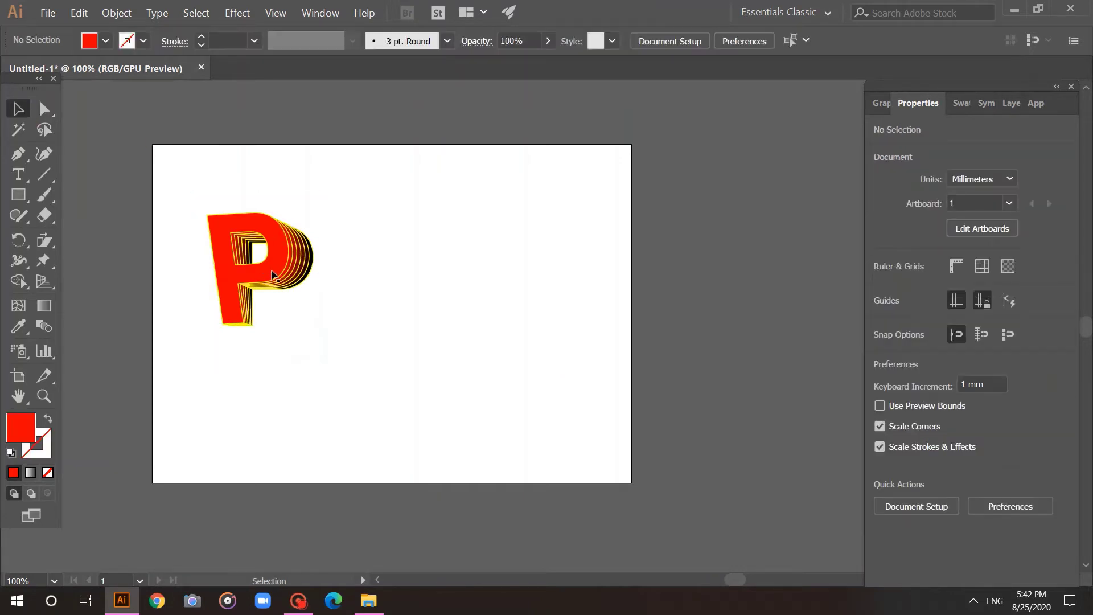
click(287, 239)
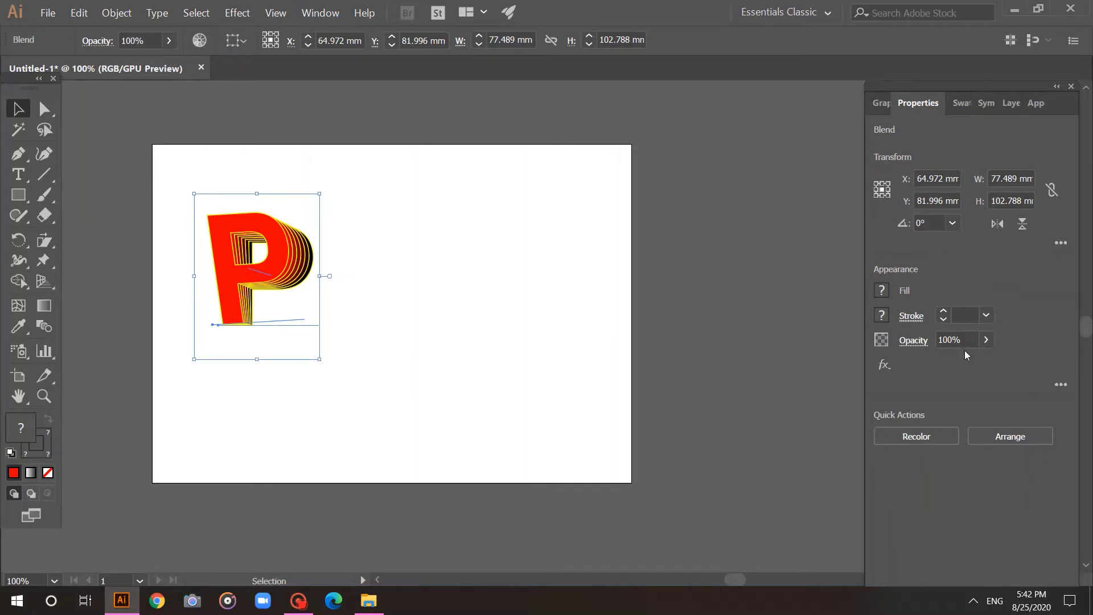
click(943, 319)
click(943, 312)
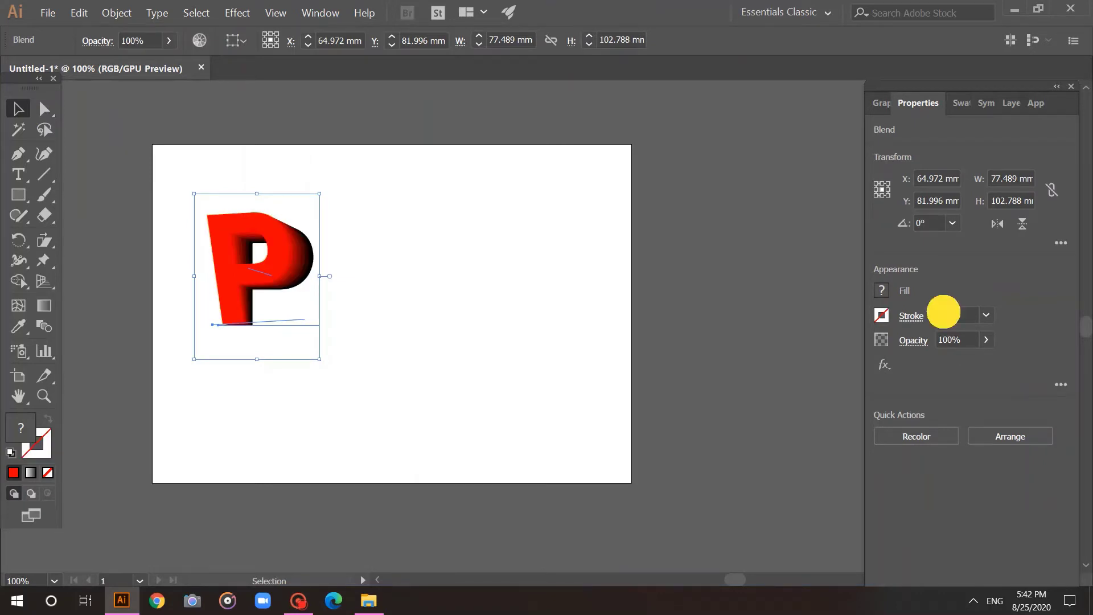
click(944, 312)
click(943, 312)
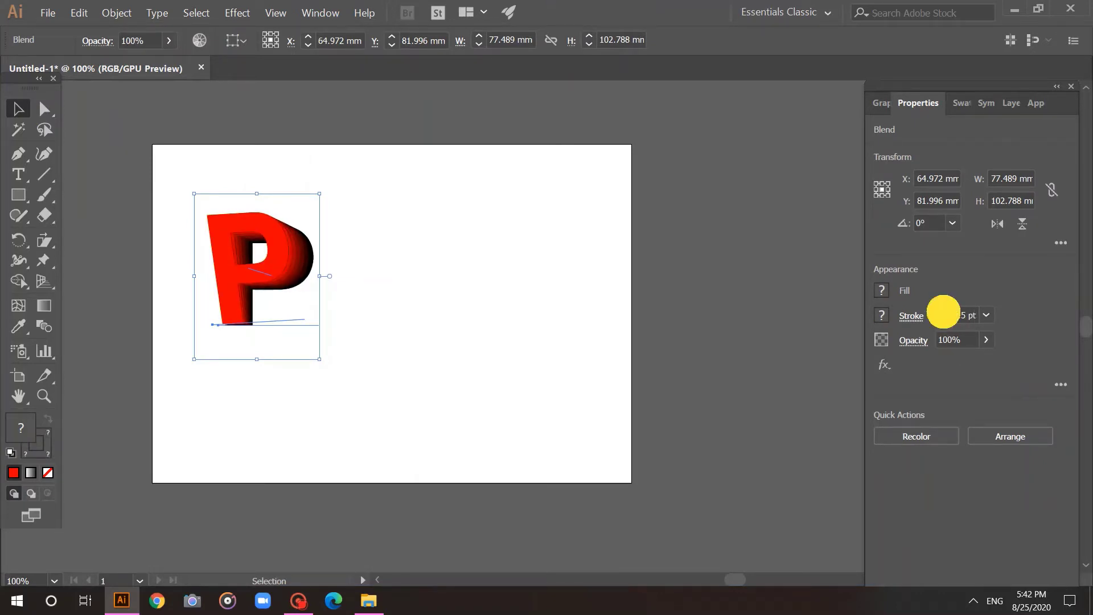
click(943, 312)
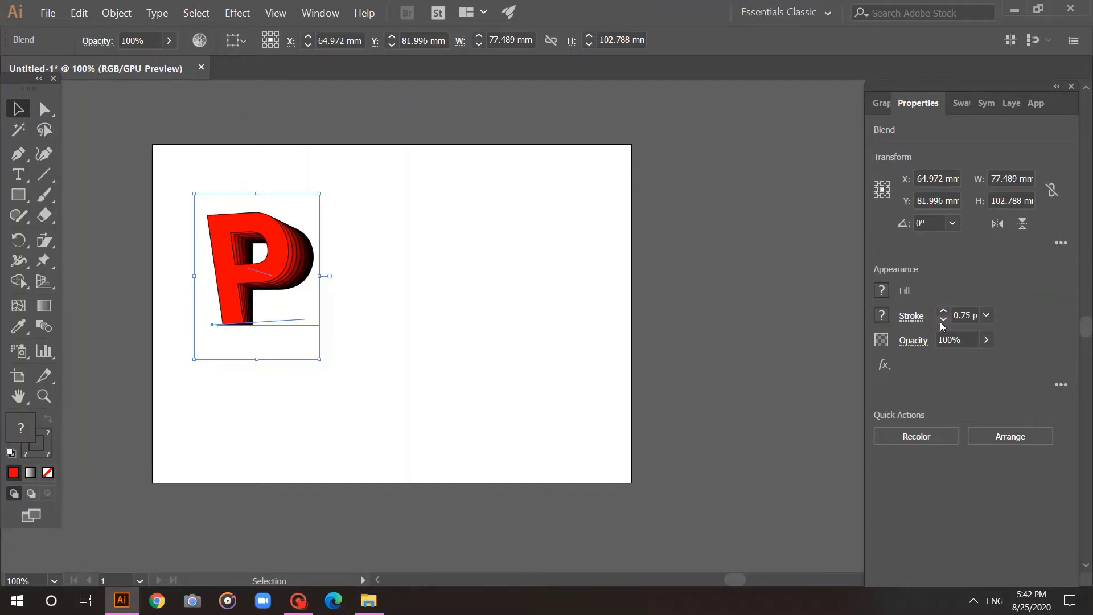
- Apply a yellow stroke to the blended P and keep its weight at 0.75 pt
click(883, 316)
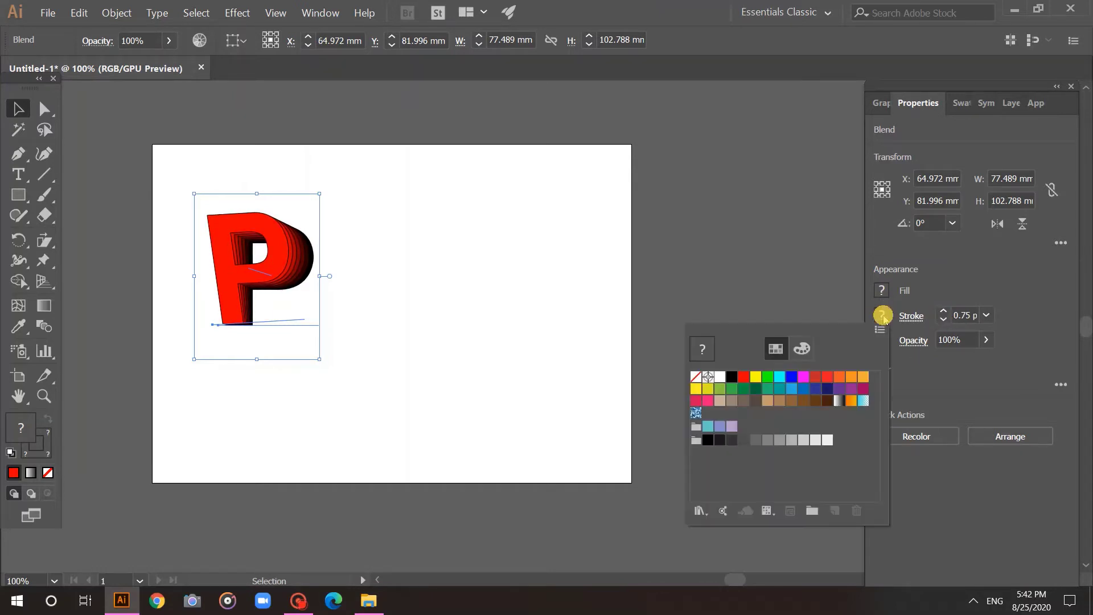
click(756, 377)
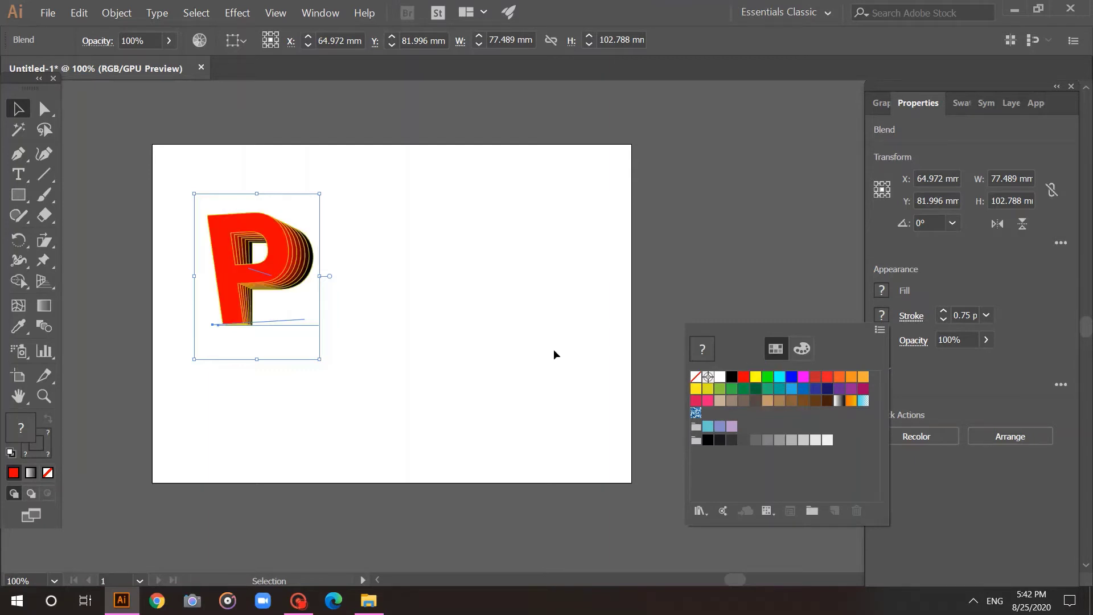
click(944, 326)
click(944, 323)
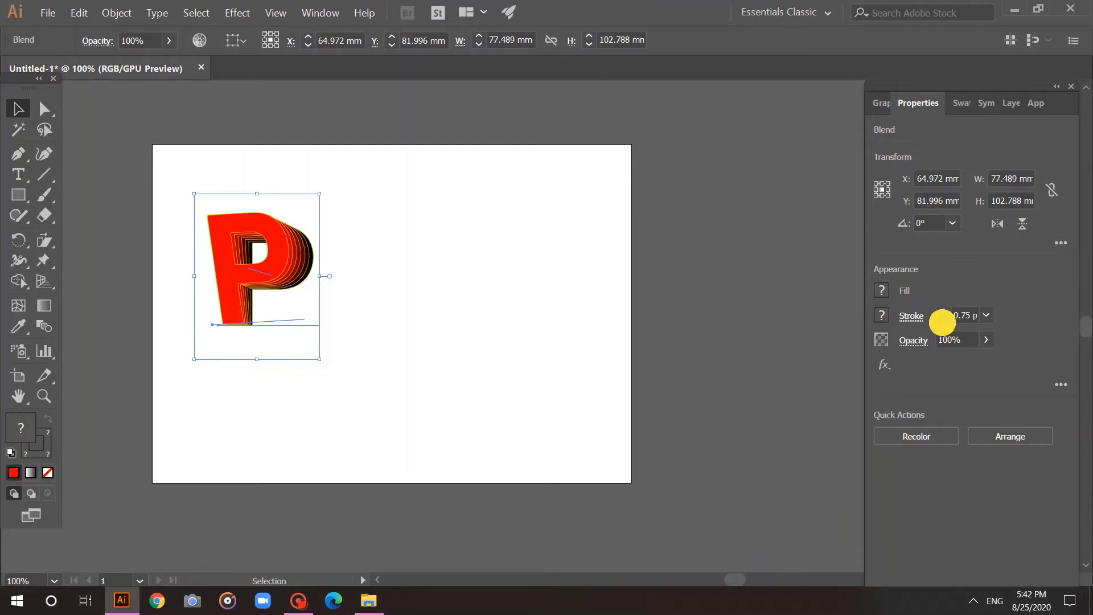
click(944, 312)
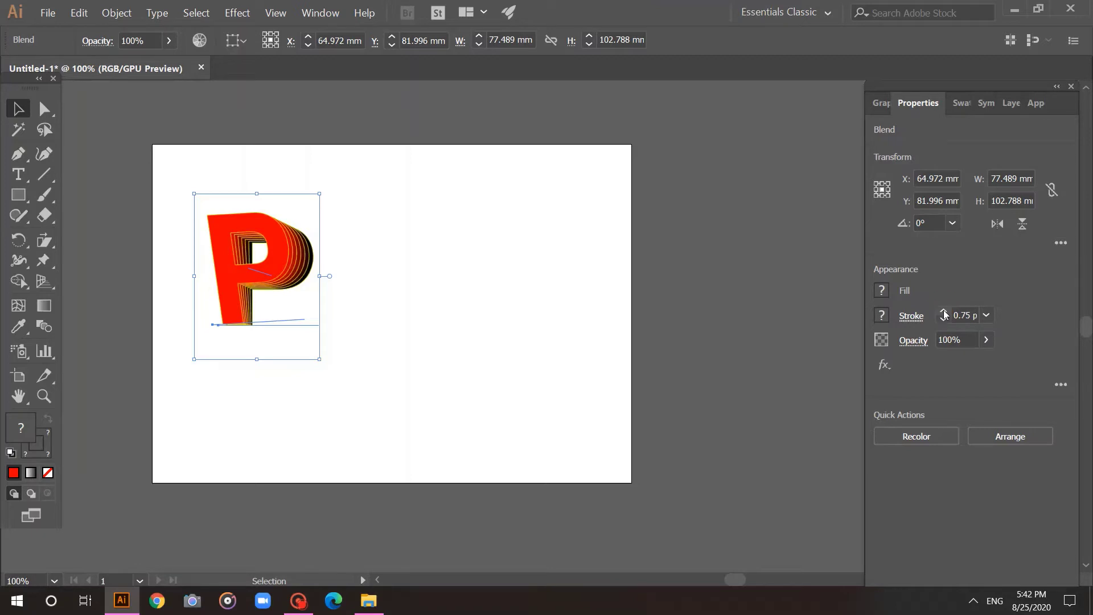
click(943, 312)
click(944, 322)
click(442, 378)
- Move the blended P to about X 68 mm, Y 94 mm, and place a copy beside it at about X 138 mm, Y 95 mm
drag(418, 427, 229, 222)
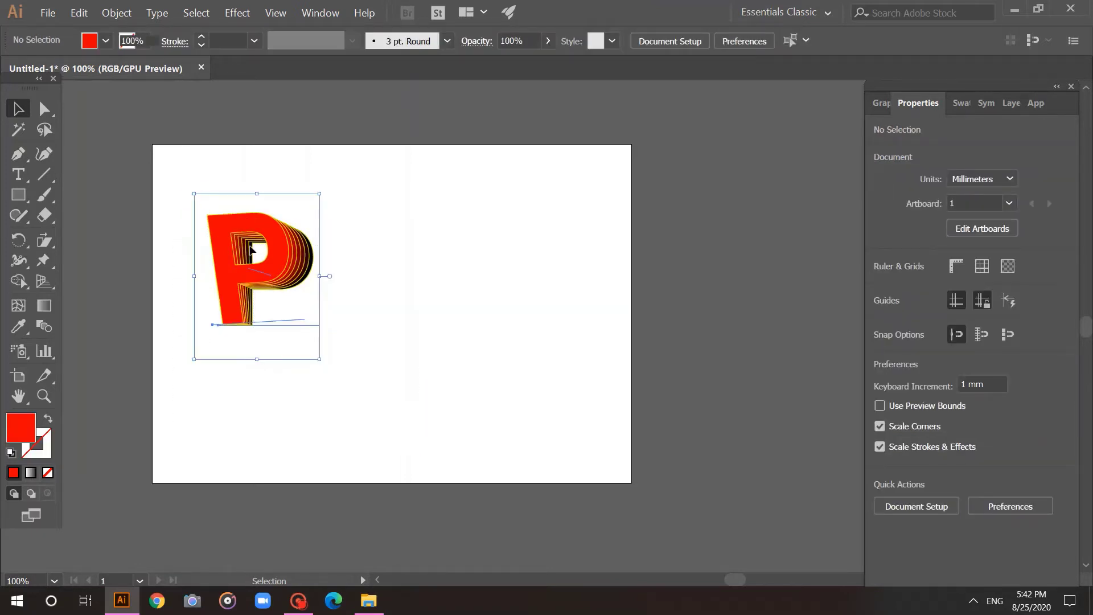
drag(261, 265, 266, 287)
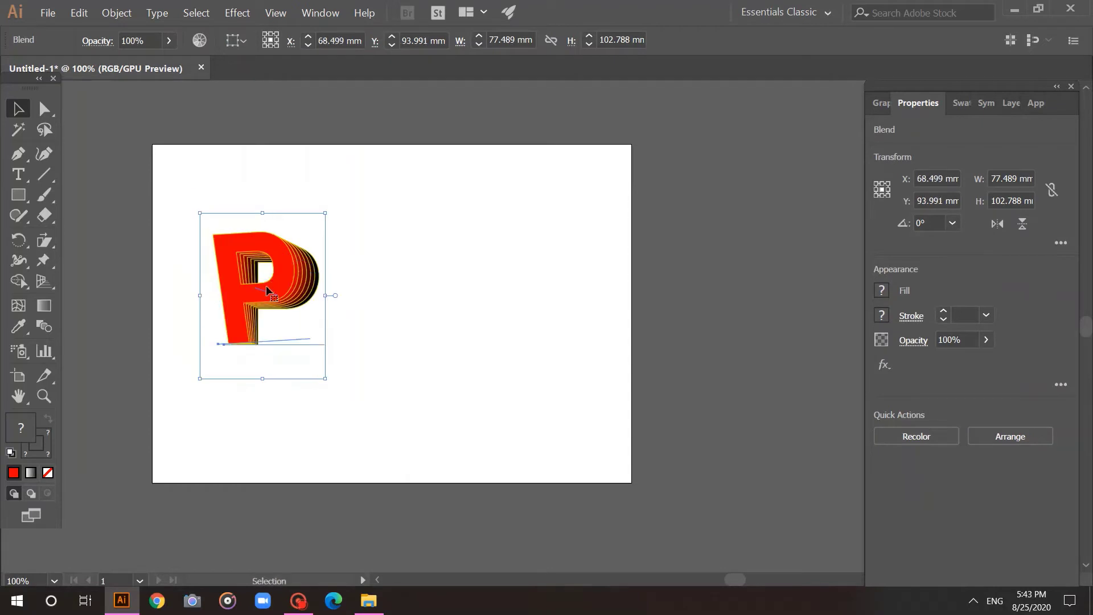
key(ctrl+c)
click(348, 324)
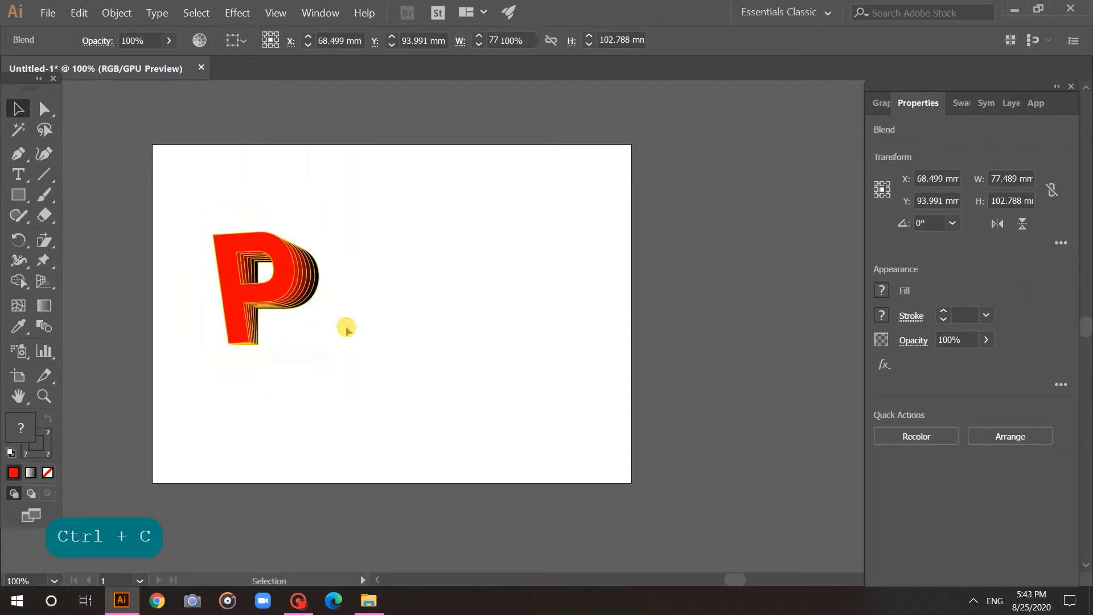
key(ctrl+v)
click(399, 335)
drag(488, 342, 365, 297)
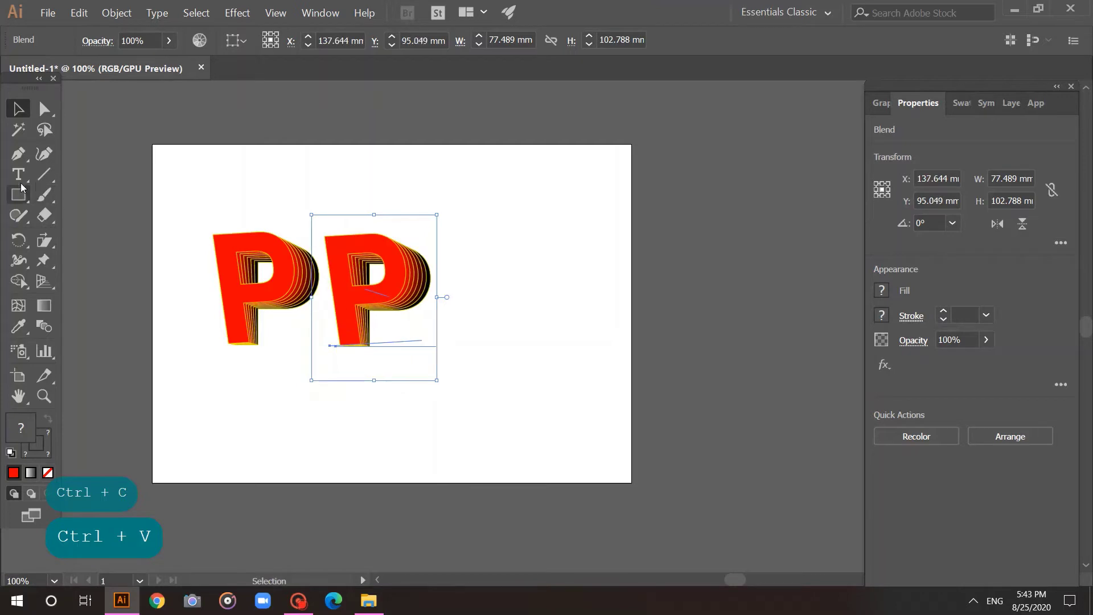
- Pull the red front P of the copied blend down to about X 138 mm, Y 139 mm
click(44, 110)
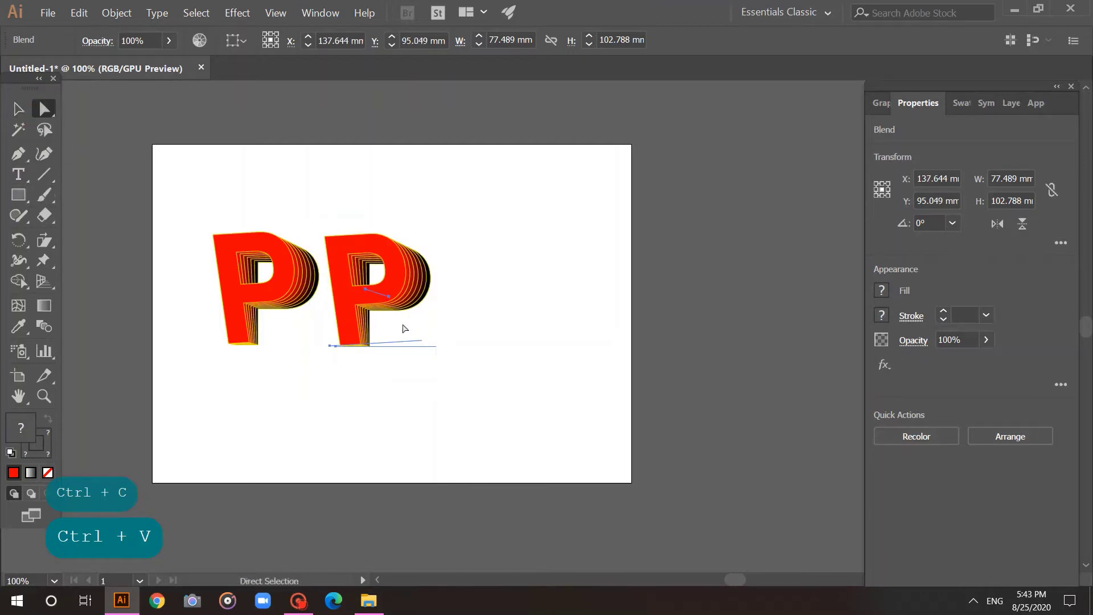
click(450, 305)
drag(377, 280, 392, 360)
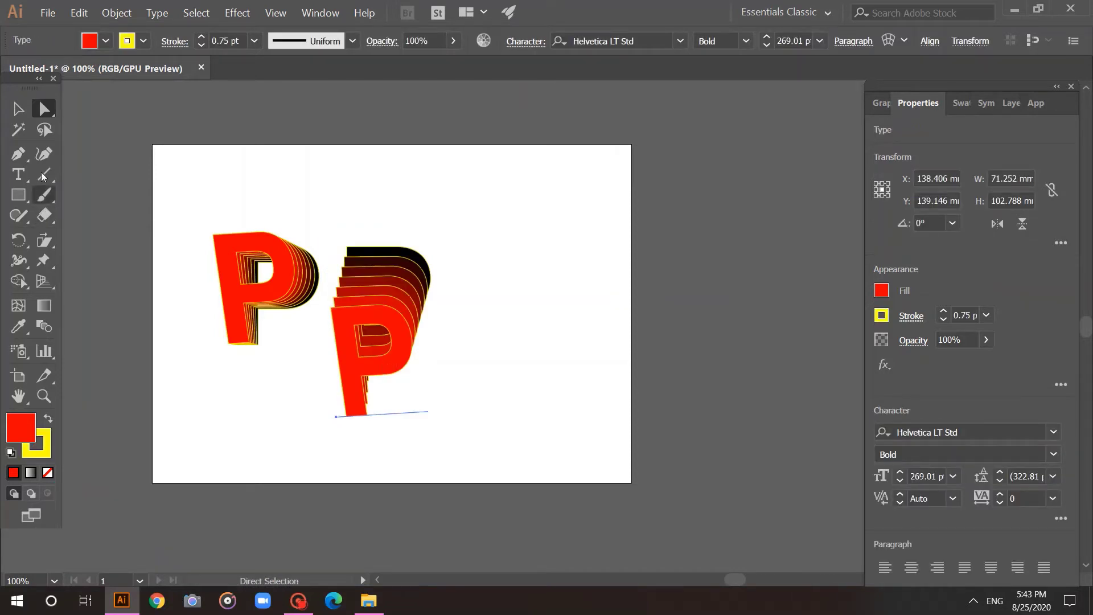
- Replace the red front letter of the copied blend with an A
click(18, 175)
click(343, 382)
double_click(377, 382)
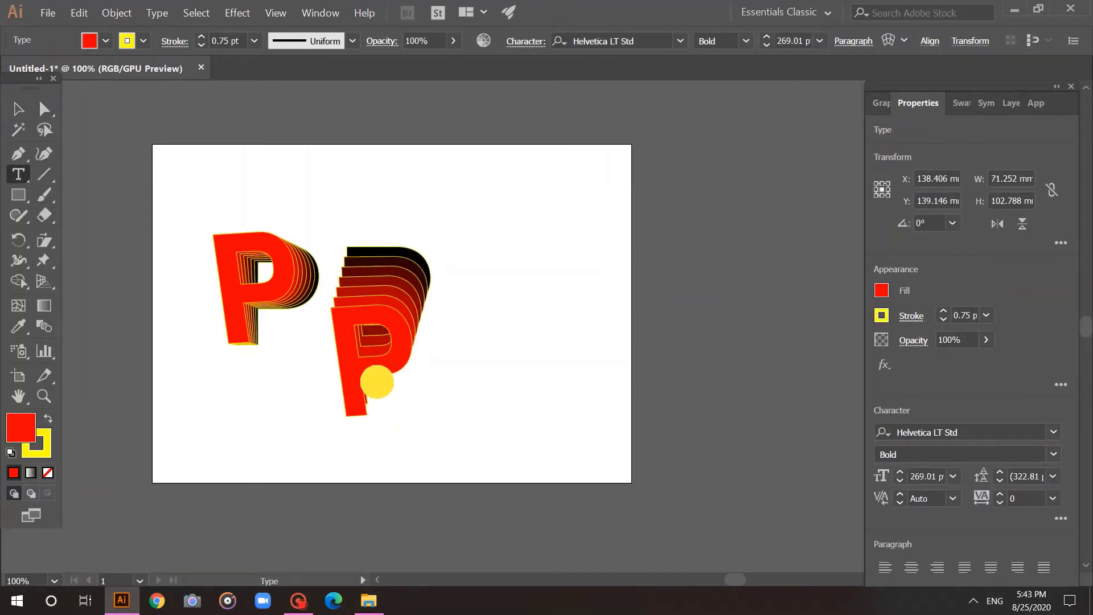
text(A)
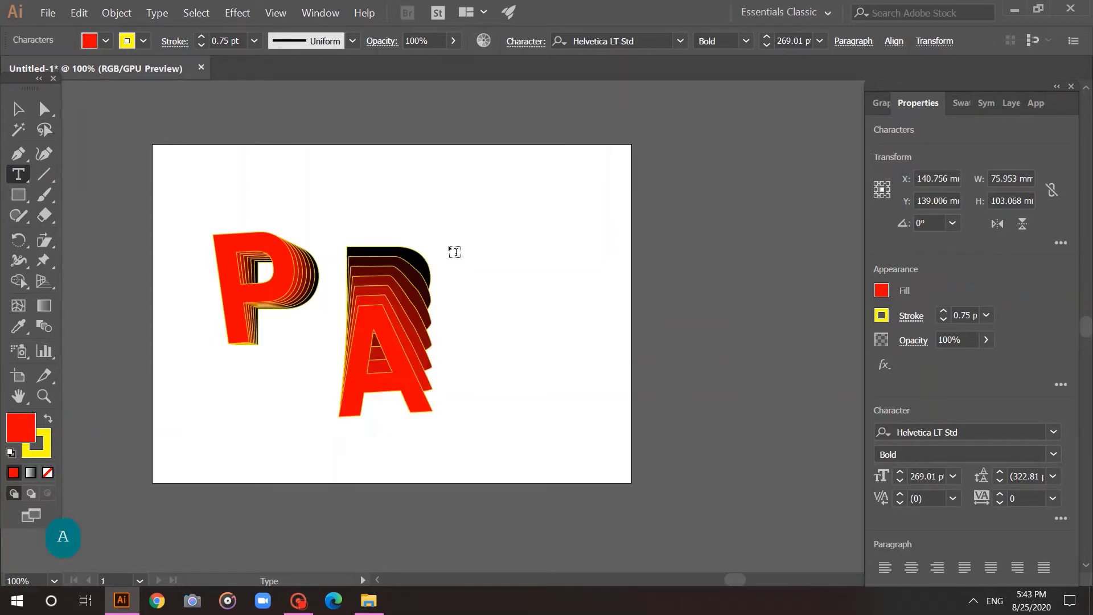
- Replace the black back letter of the copied blend with an A
click(415, 259)
click(391, 246)
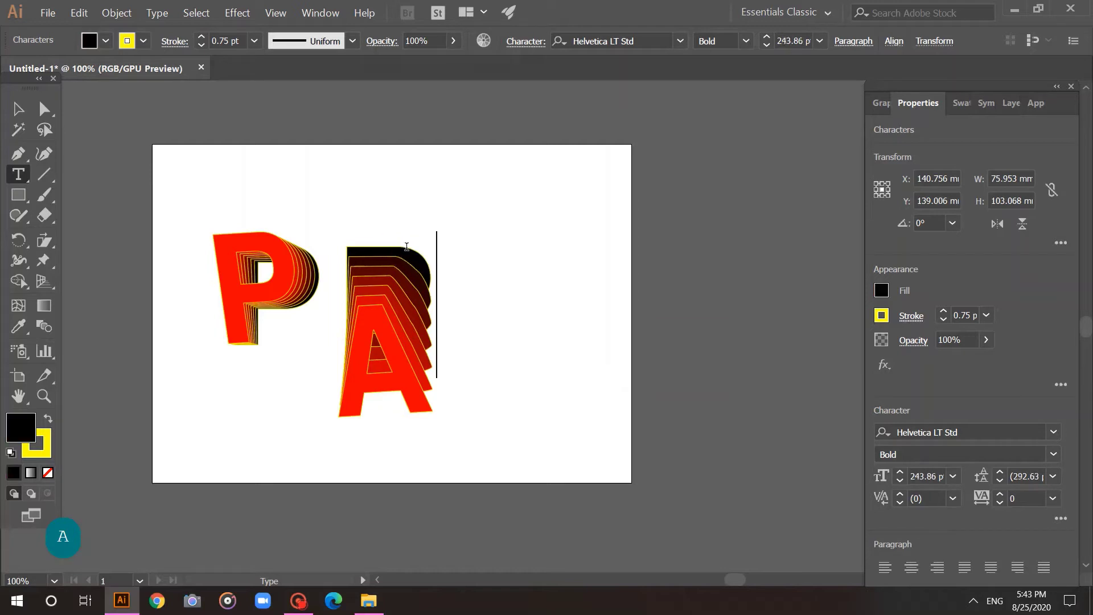
click(392, 246)
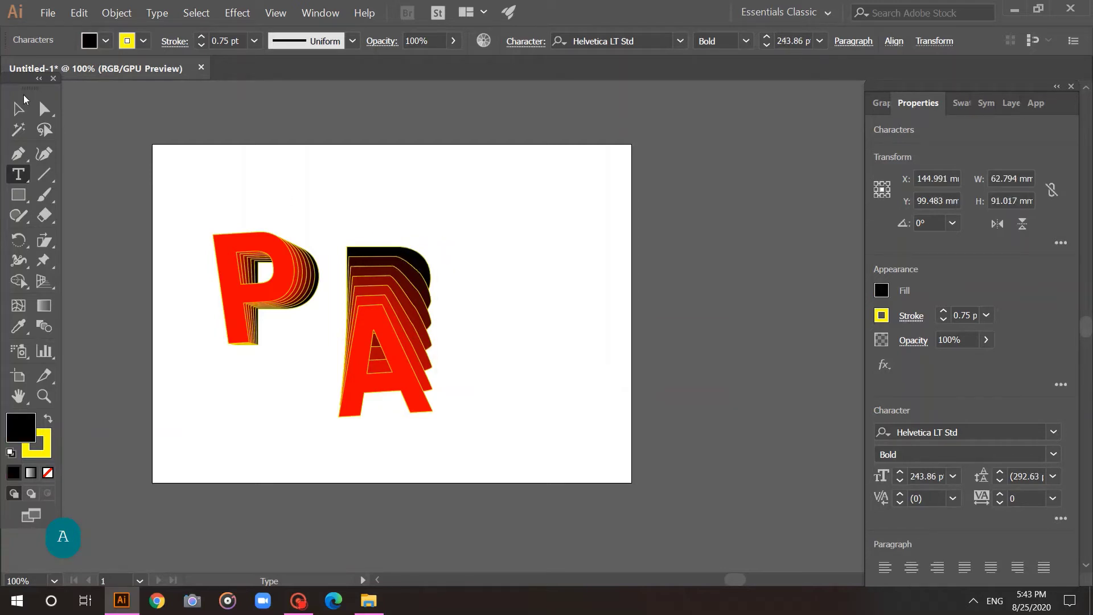
click(44, 108)
click(420, 265)
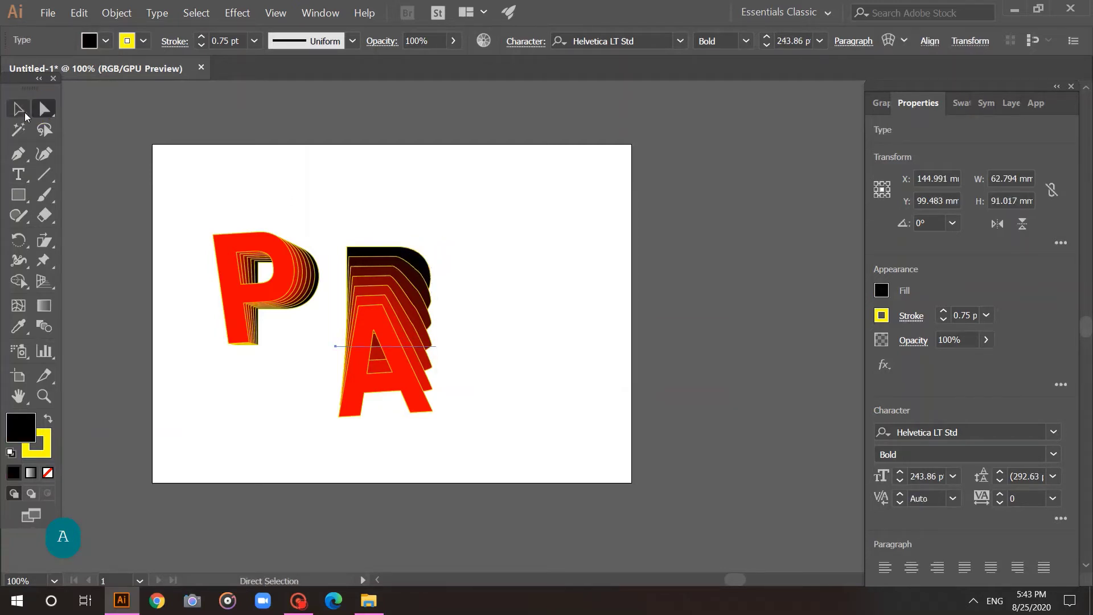
click(18, 174)
click(377, 250)
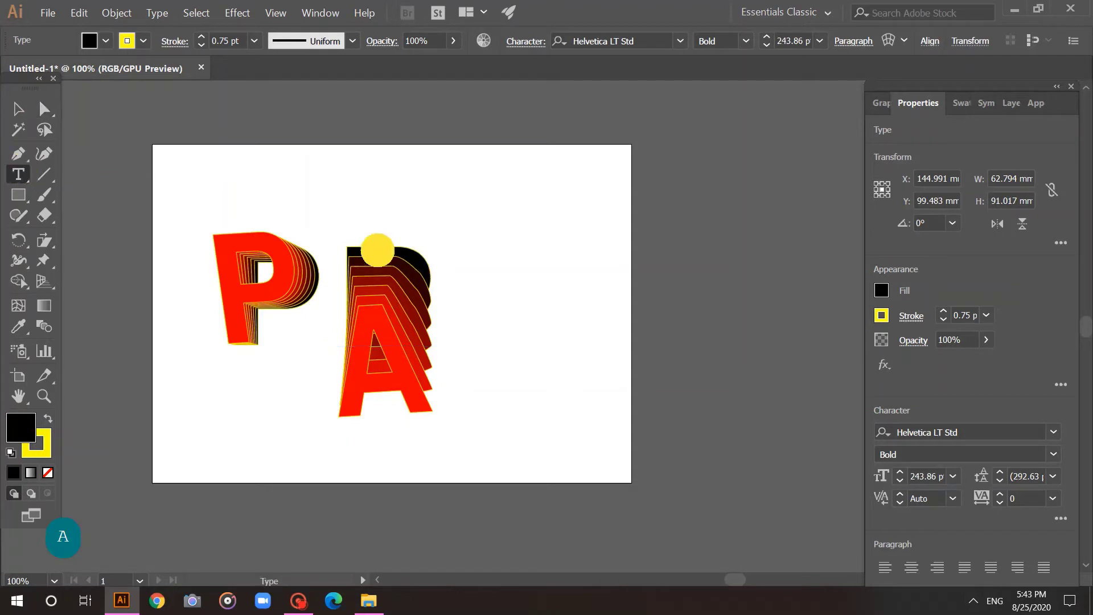
double_click(368, 246)
text(A)
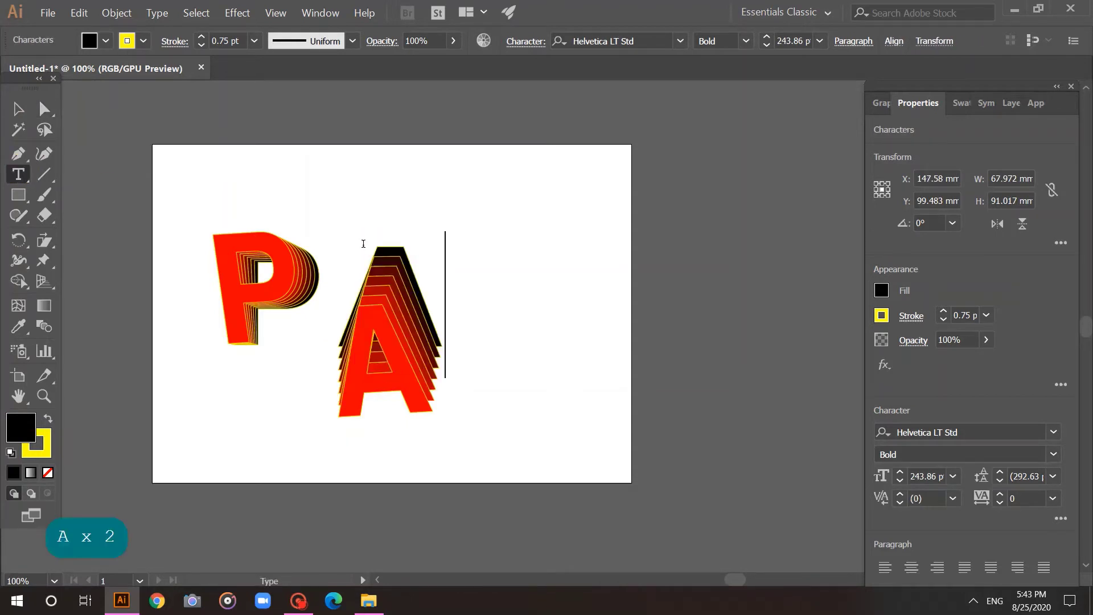
- Move the whole blended A up to about X 143 mm, Y 110 mm
click(17, 108)
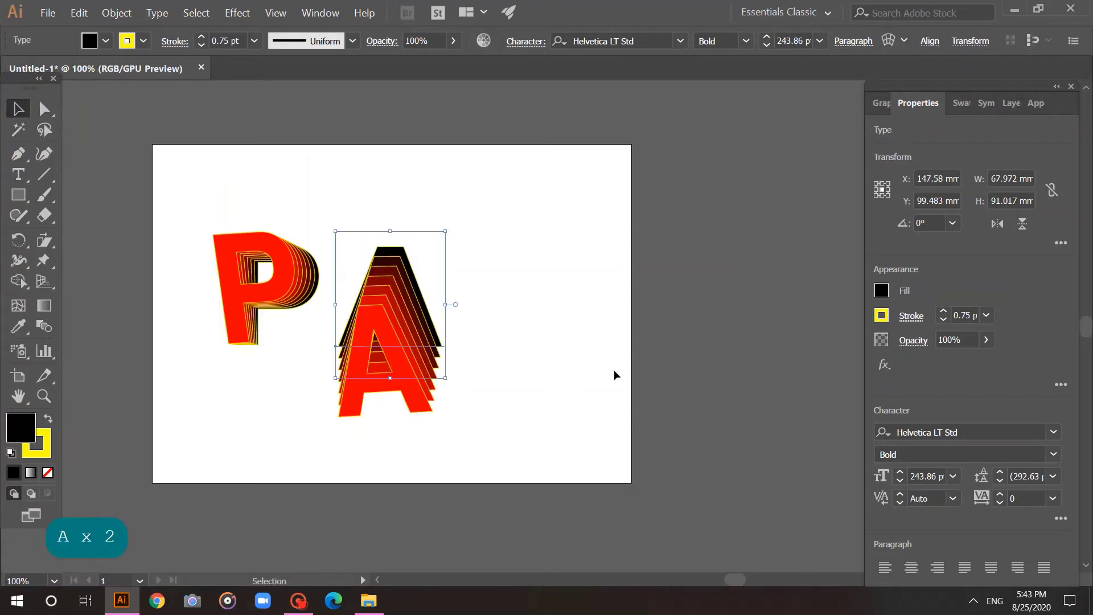
click(532, 371)
mouse_move(404, 388)
mouse_down()
mouse_move(395, 344)
mouse_move(406, 368)
mouse_up()
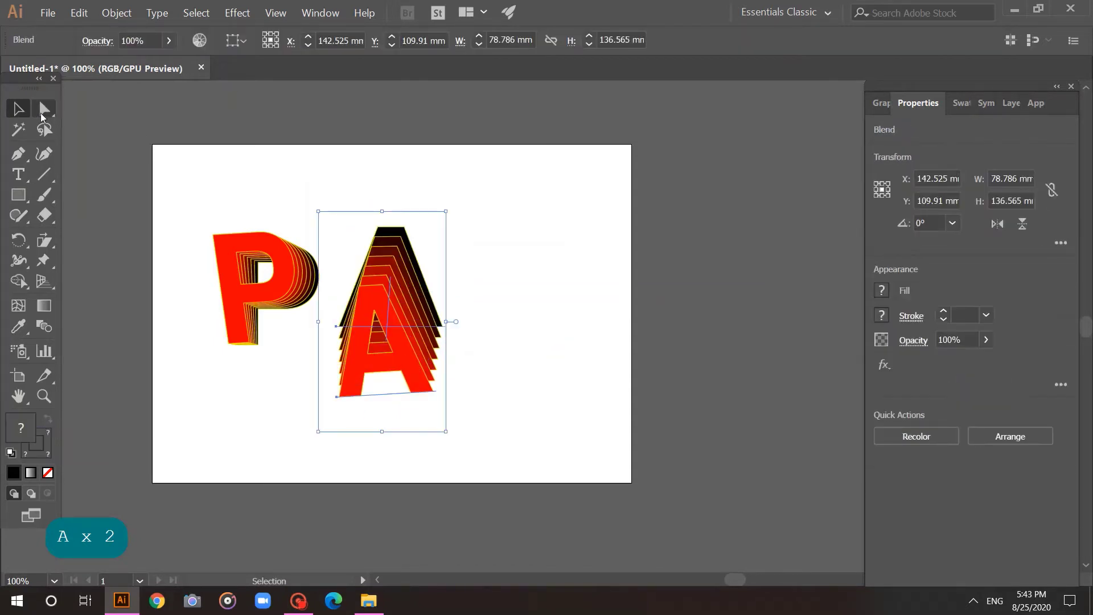
- Raise the red front A over the black back A, close beside the P
click(44, 111)
click(581, 422)
drag(419, 383, 417, 313)
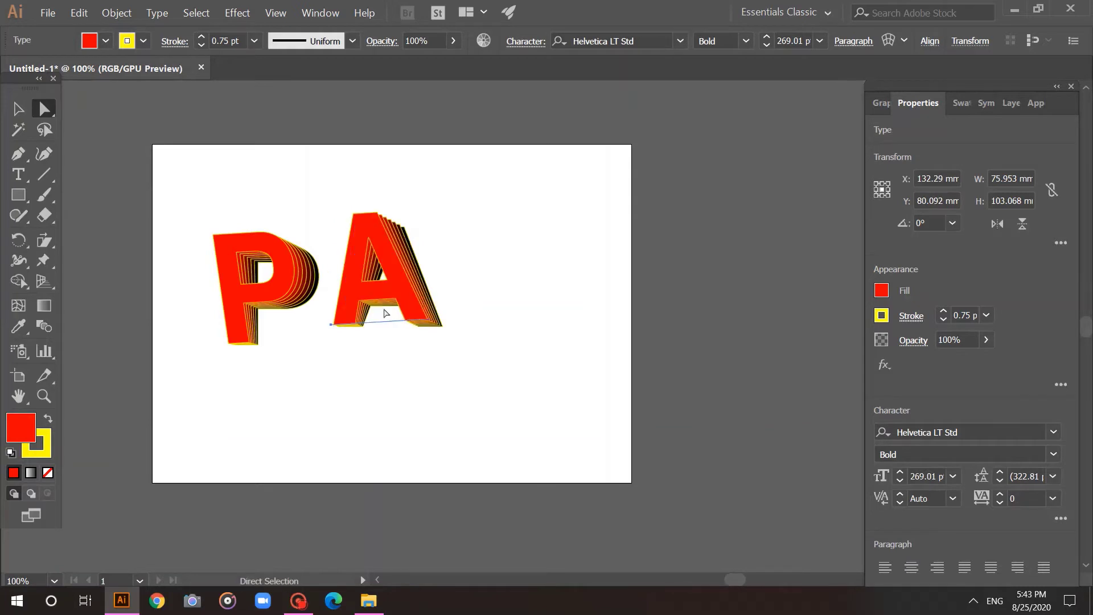
mouse_move(339, 328)
mouse_down()
mouse_move(339, 343)
mouse_move(326, 337)
mouse_up()
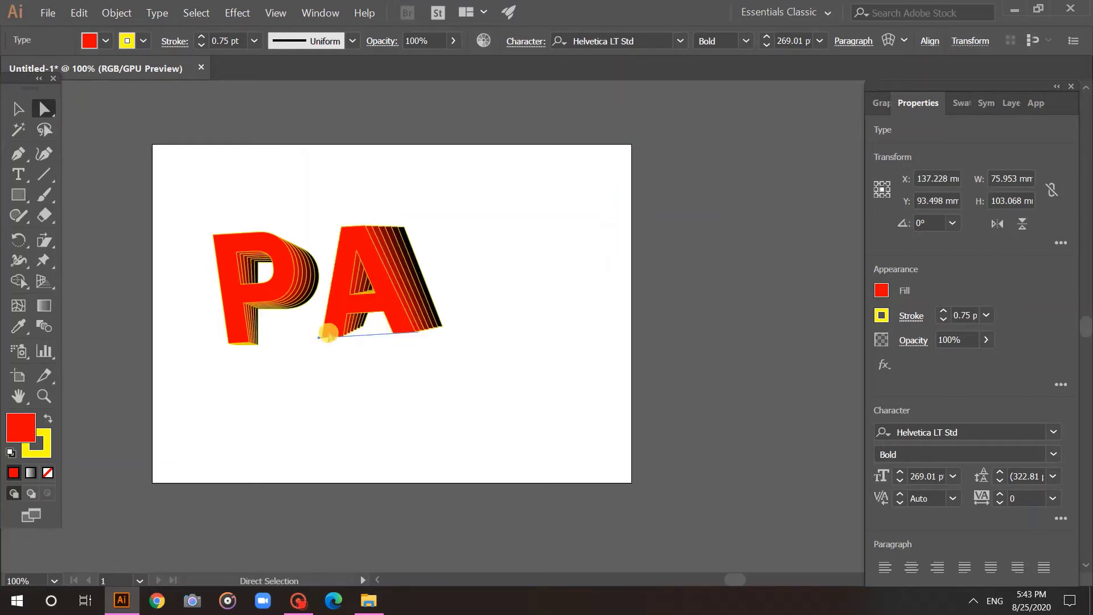
- Move the black back A to about X 139 mm, Y 94 mm, just behind the red front A
click(438, 327)
key(t)
click(426, 325)
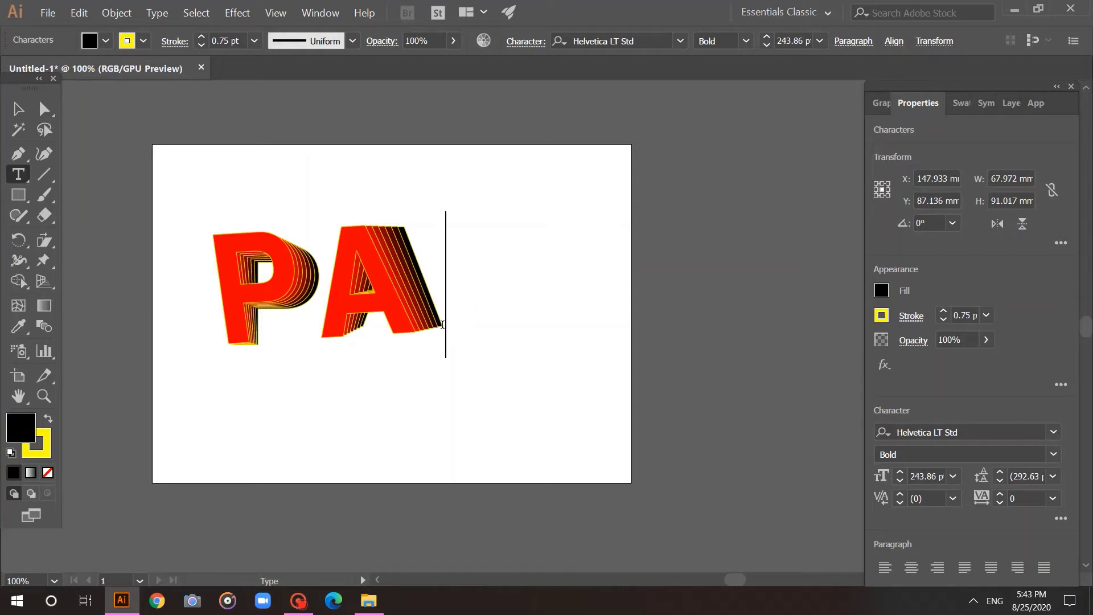
key(Escape)
click(44, 109)
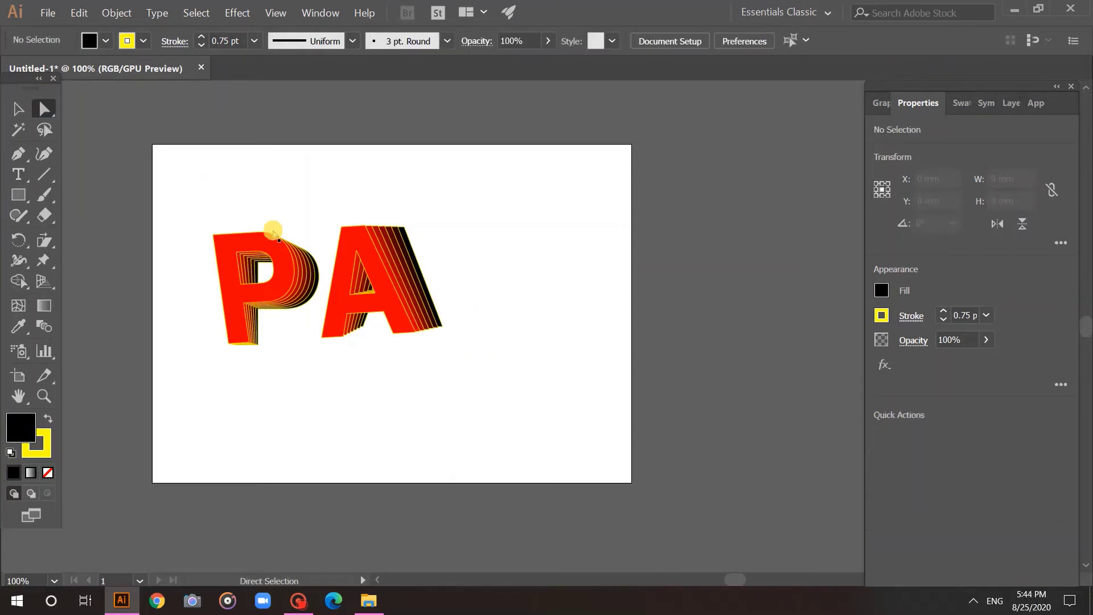
drag(439, 326, 426, 339)
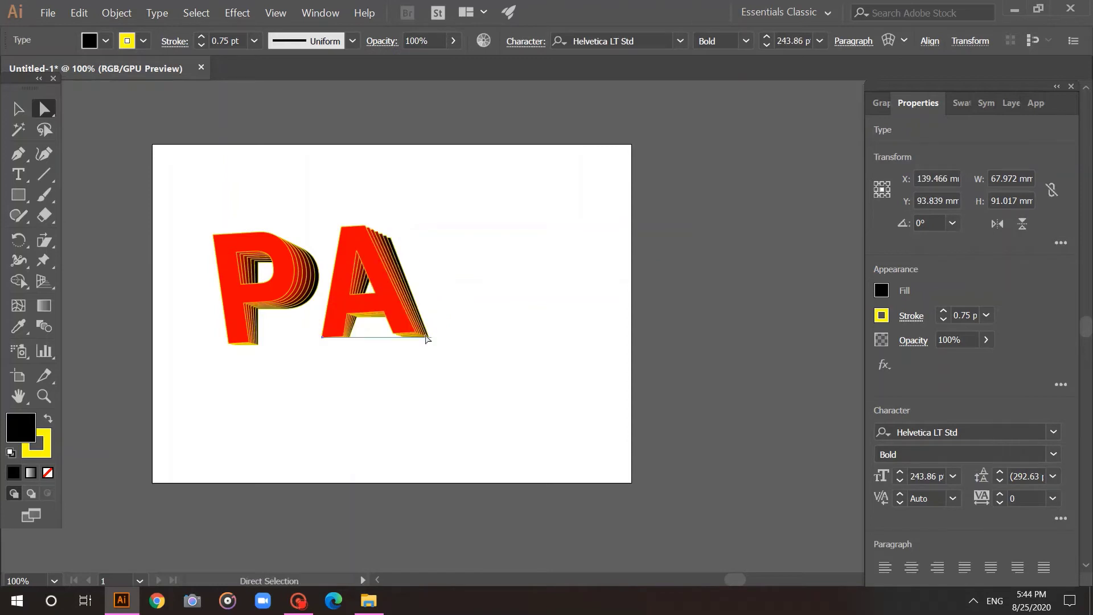
- Nudge the red front A slightly left toward the P and move the black back A to about X 137 mm, Y 94 mm
click(397, 259)
drag(397, 258, 399, 251)
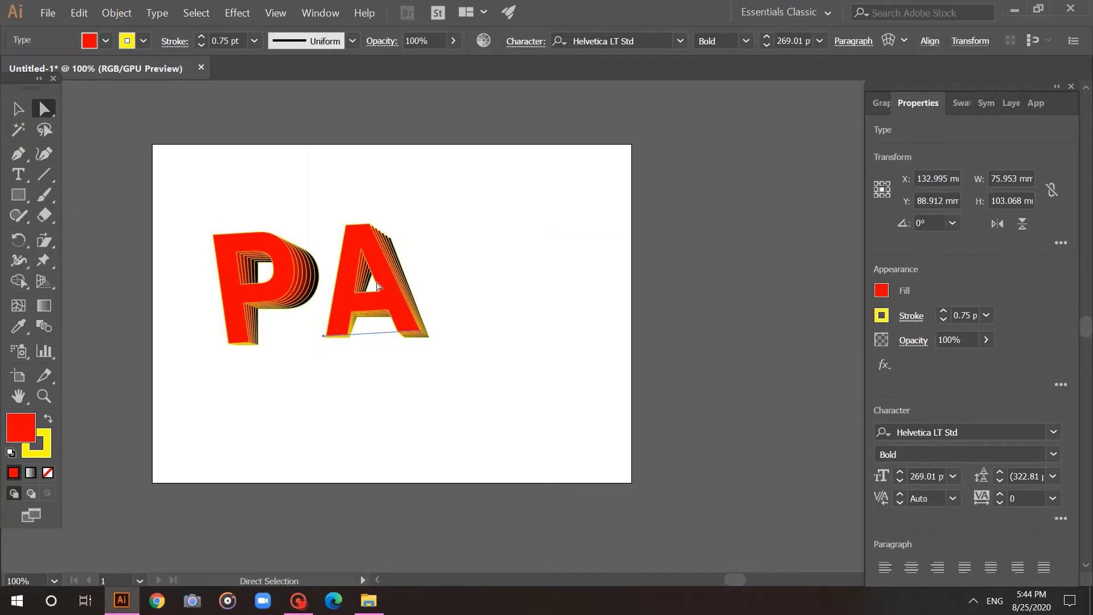
drag(381, 286, 373, 283)
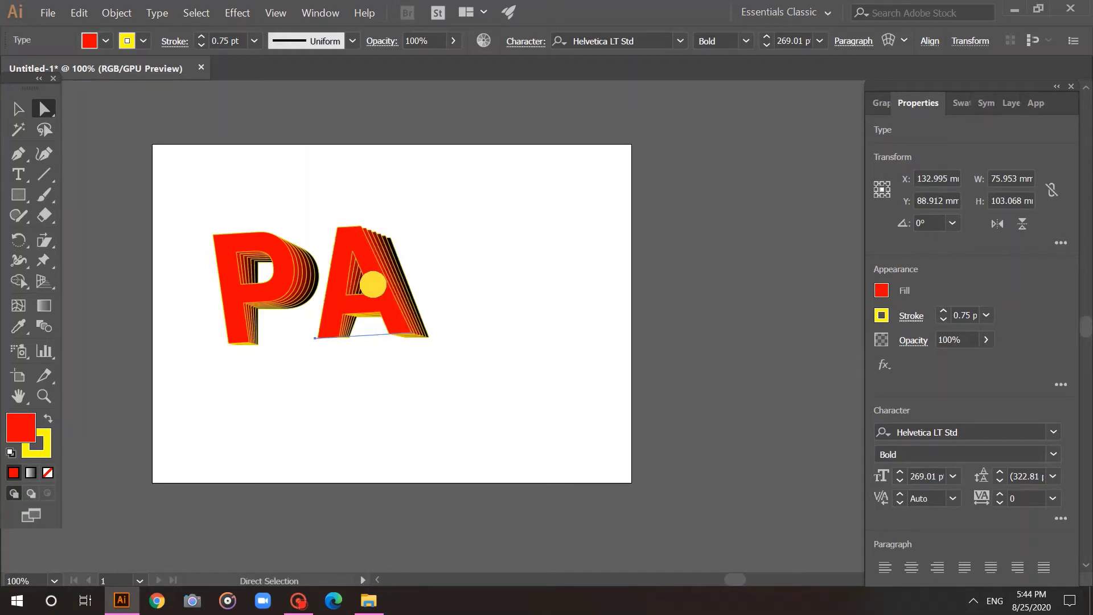
click(429, 341)
mouse_move(428, 342)
mouse_down()
mouse_move(416, 336)
mouse_move(425, 341)
mouse_up()
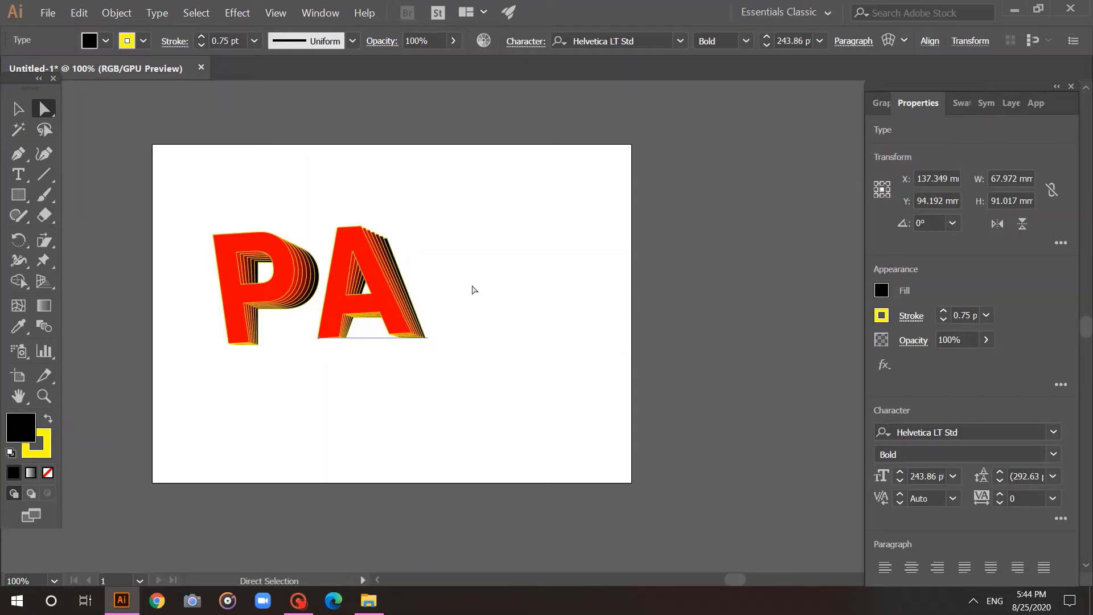
click(487, 381)
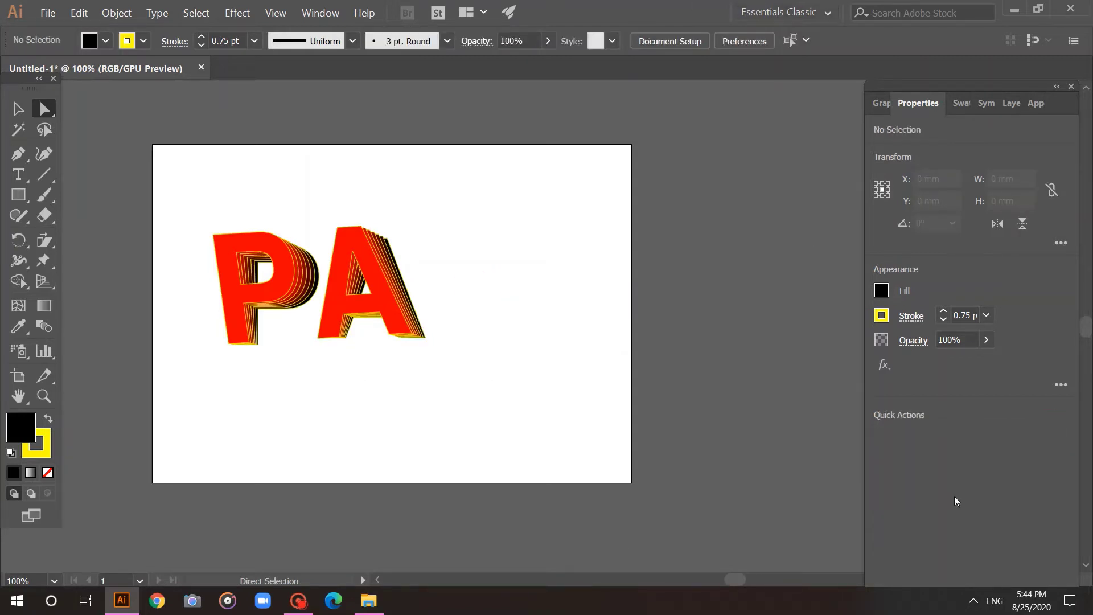
- Select the P and A letters and move them together slightly down and left on the artboard
drag(200, 195, 341, 364)
drag(380, 288, 344, 328)
click(439, 320)
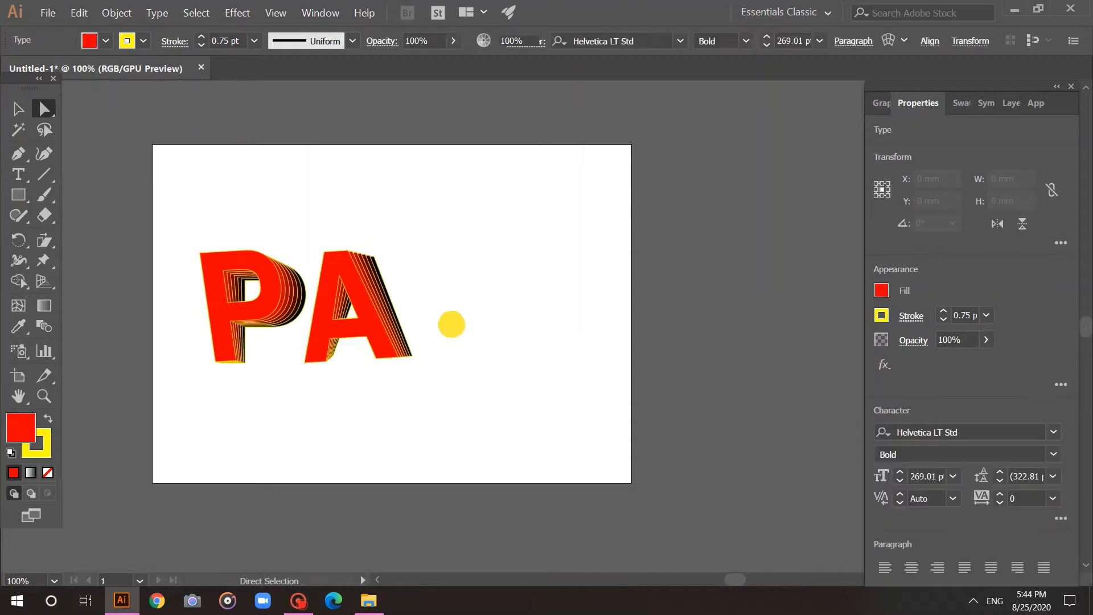
click(449, 322)
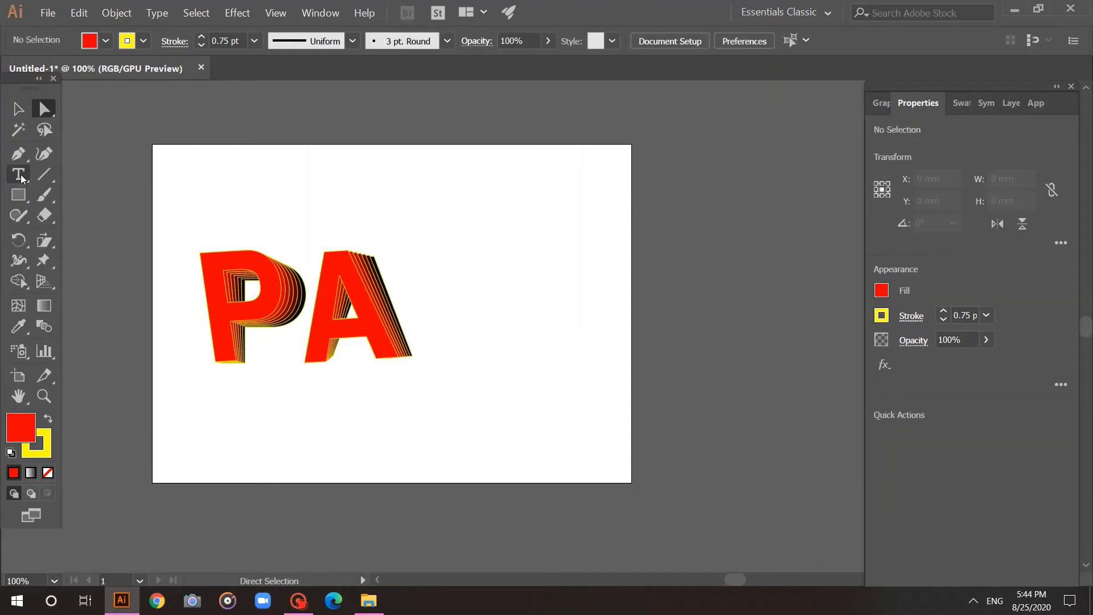
- Duplicate the blended A and place the copy beside it at about X 193 mm, Y 103 mm
click(18, 108)
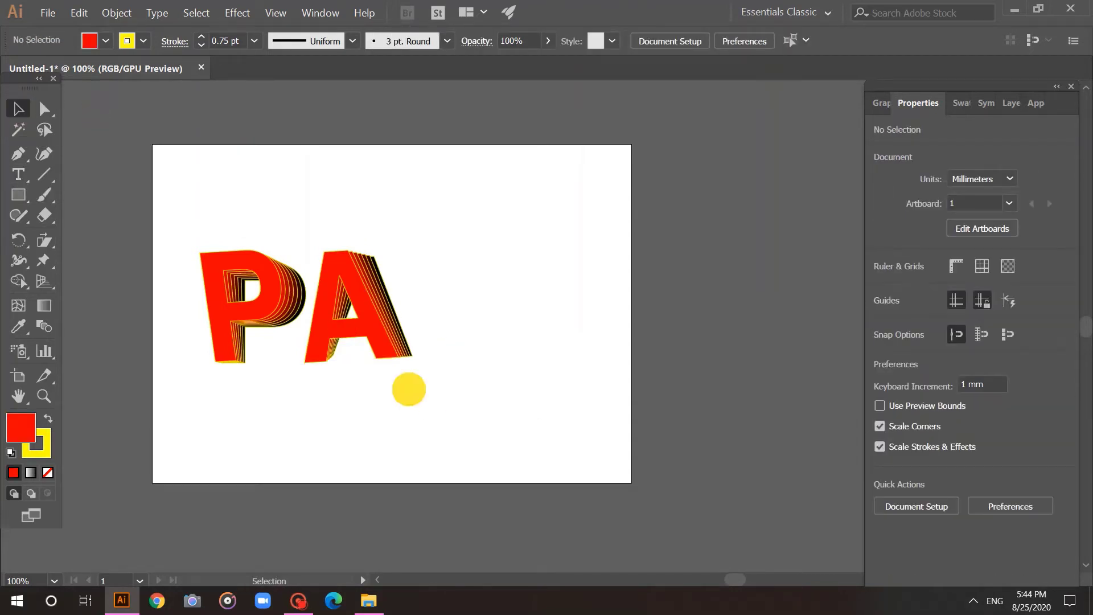
drag(408, 389, 366, 283)
drag(437, 425, 388, 354)
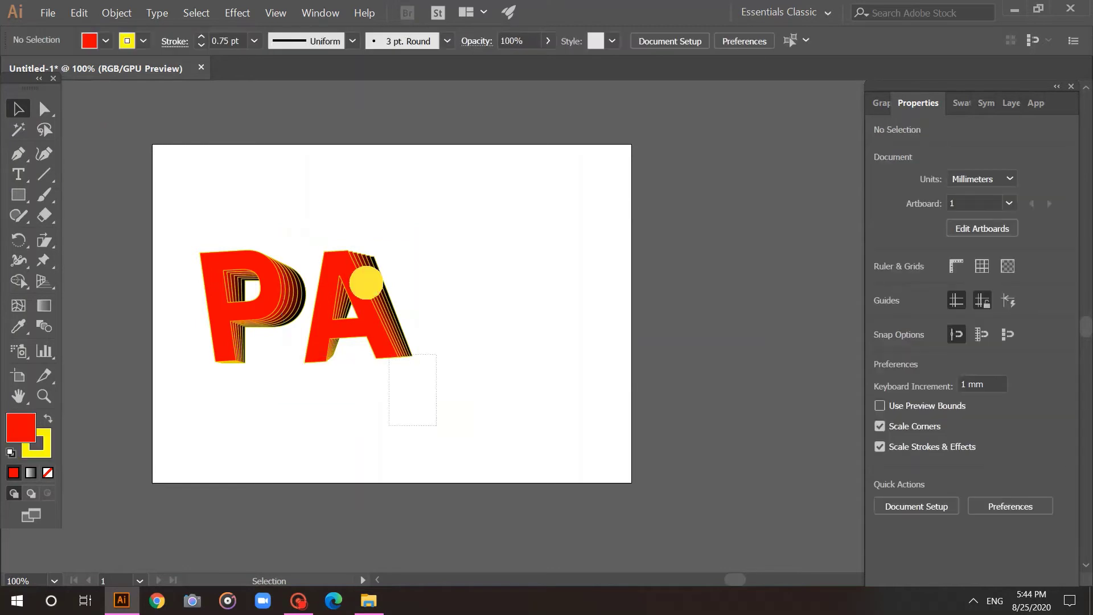
click(367, 284)
key(ctrl+c)
key(ctrl+v)
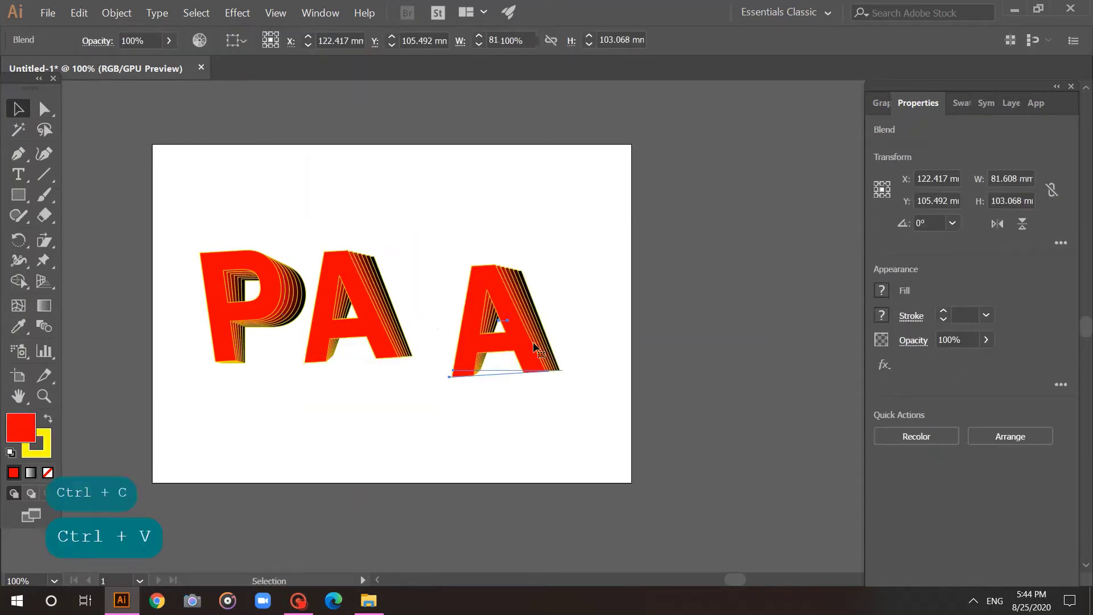
drag(535, 348, 497, 323)
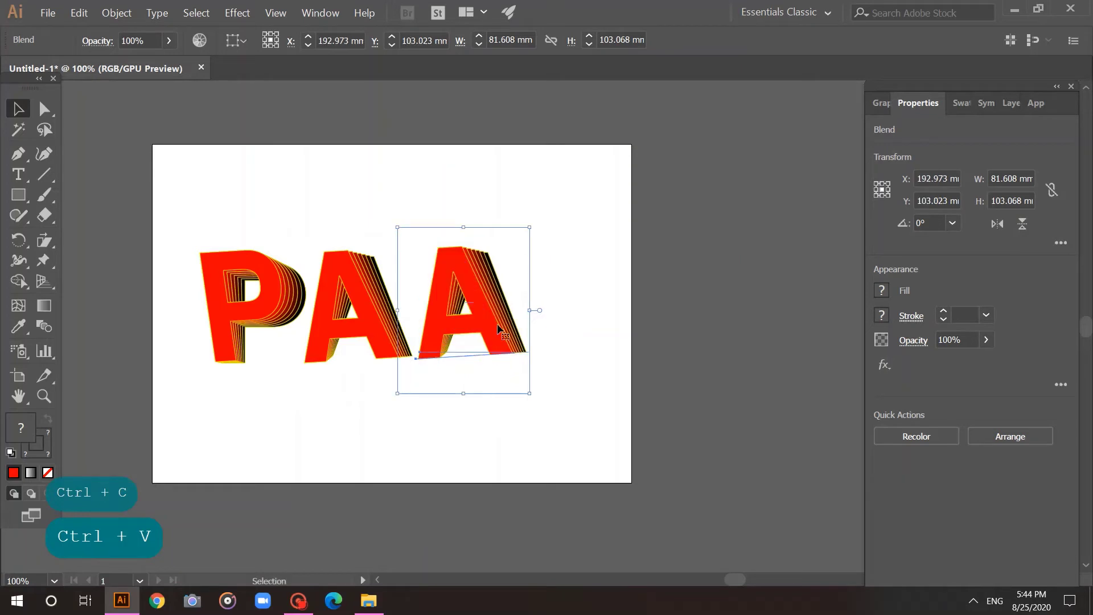
- Move the copied blend's red front A down to about X 192 mm, Y 155 mm, apart from its black back A
click(18, 175)
click(35, 114)
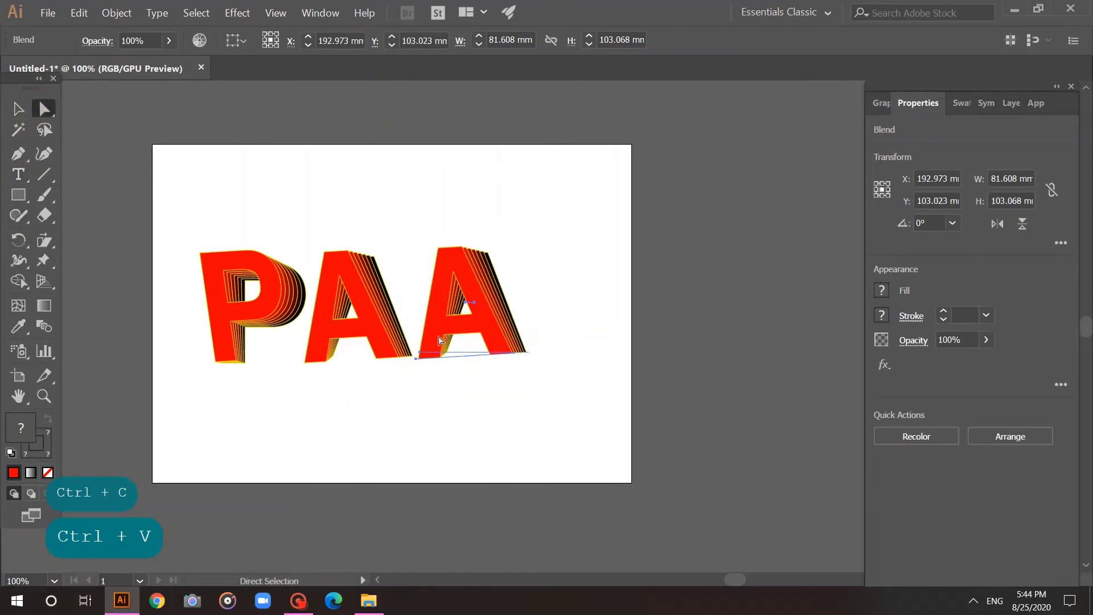
click(470, 393)
drag(439, 319, 441, 406)
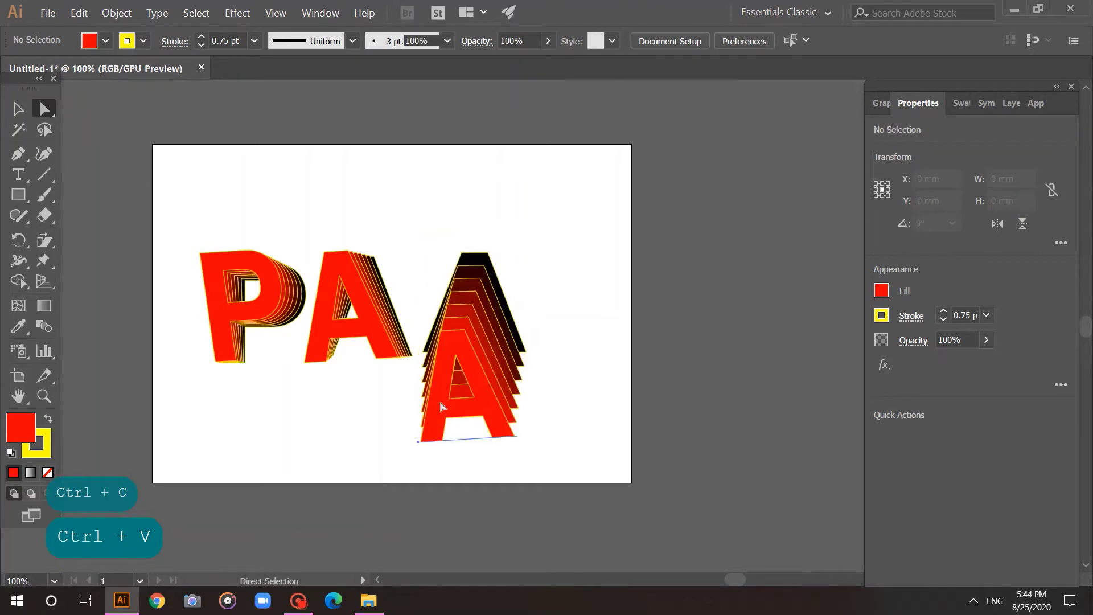
- Replace both the red front A and the black back A of the copied blend with the letter G
click(18, 174)
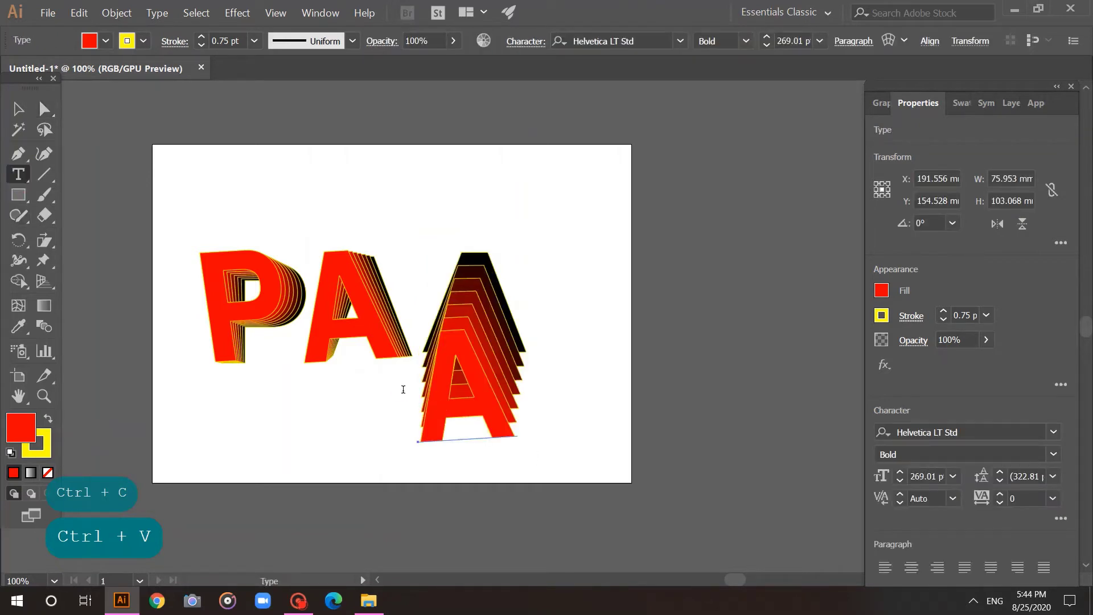
double_click(481, 398)
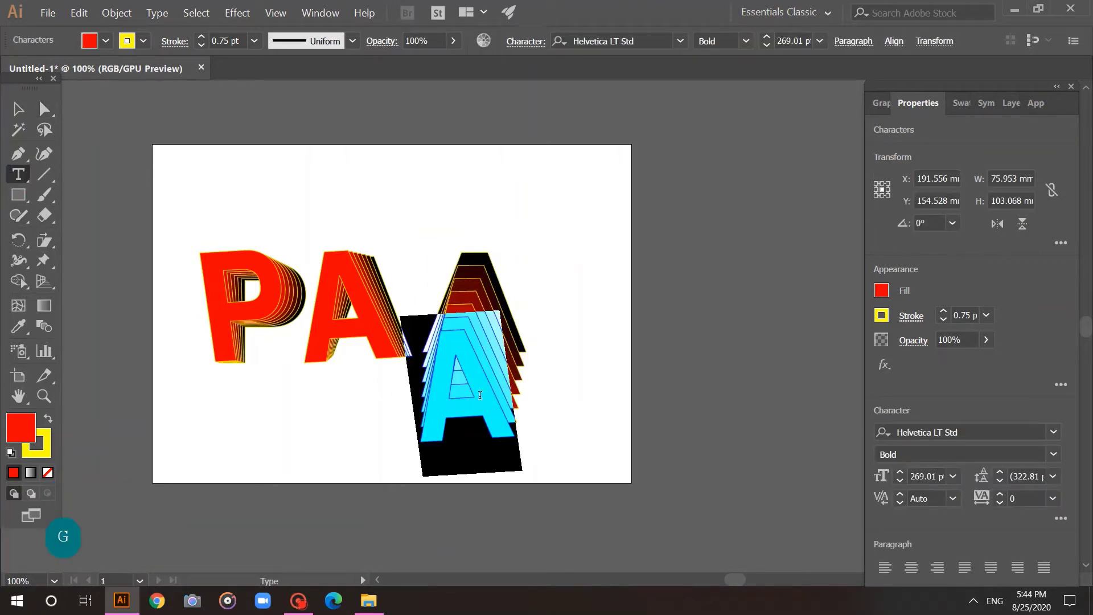
text(G)
drag(494, 254, 434, 243)
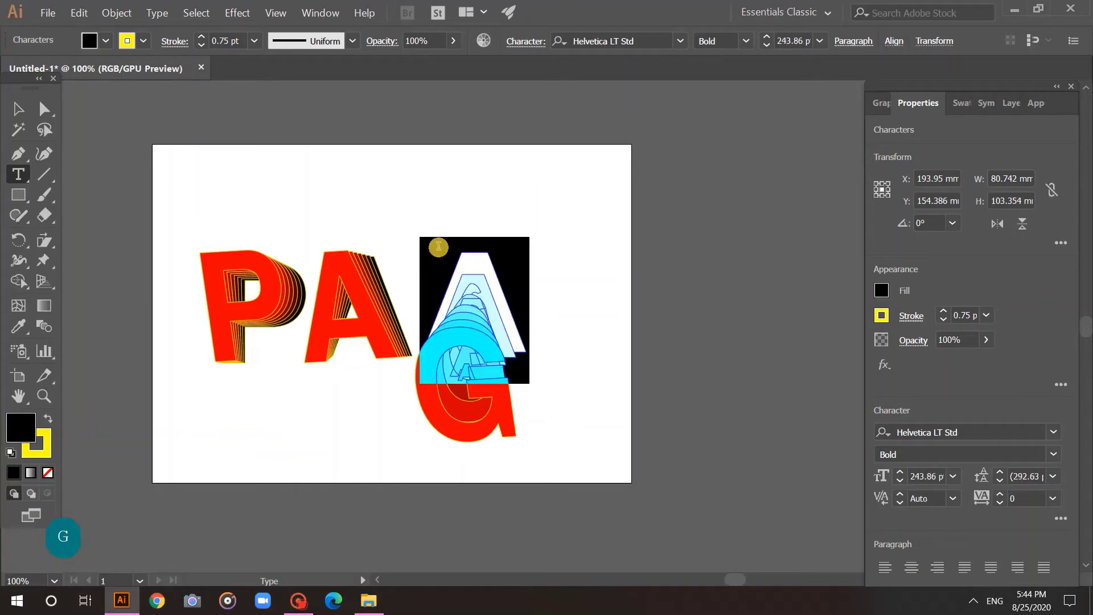
text(G)
click(16, 114)
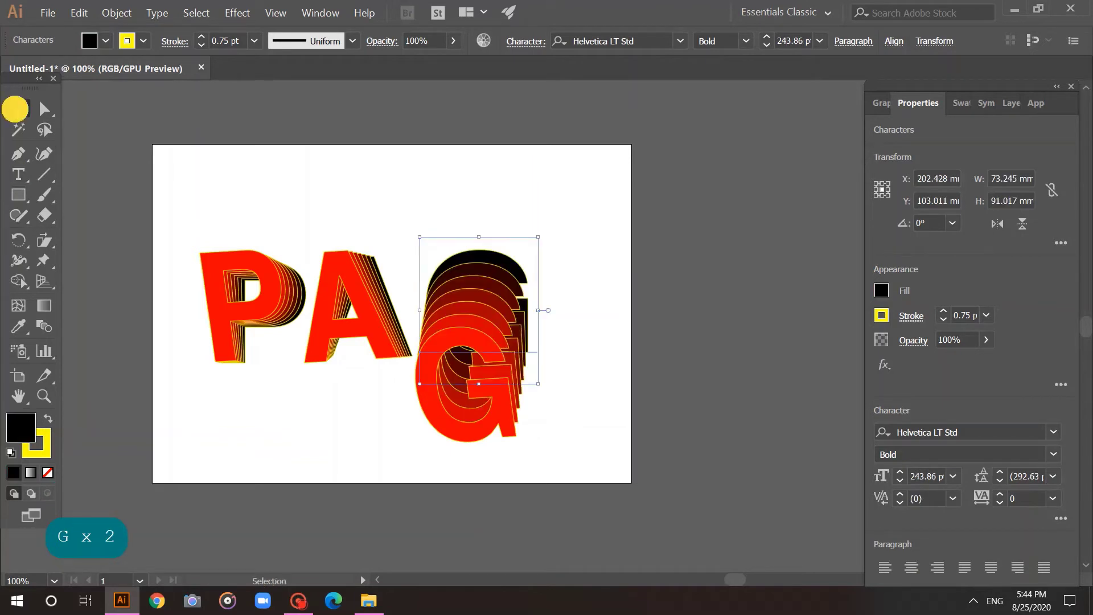
- Move only the red front G of the third letter up toward the black back G
click(349, 190)
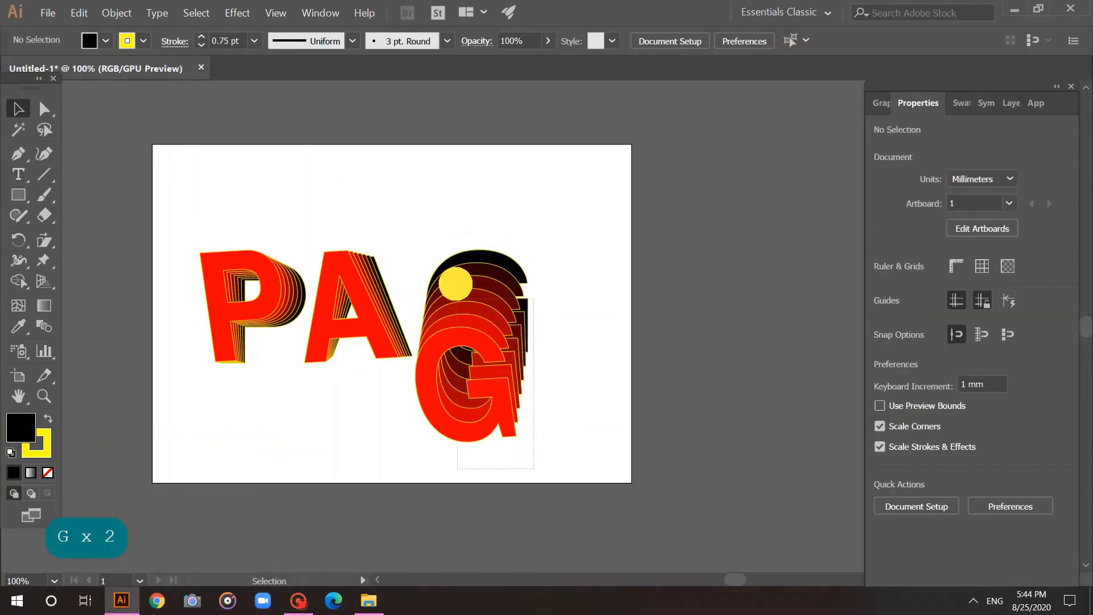
click(450, 238)
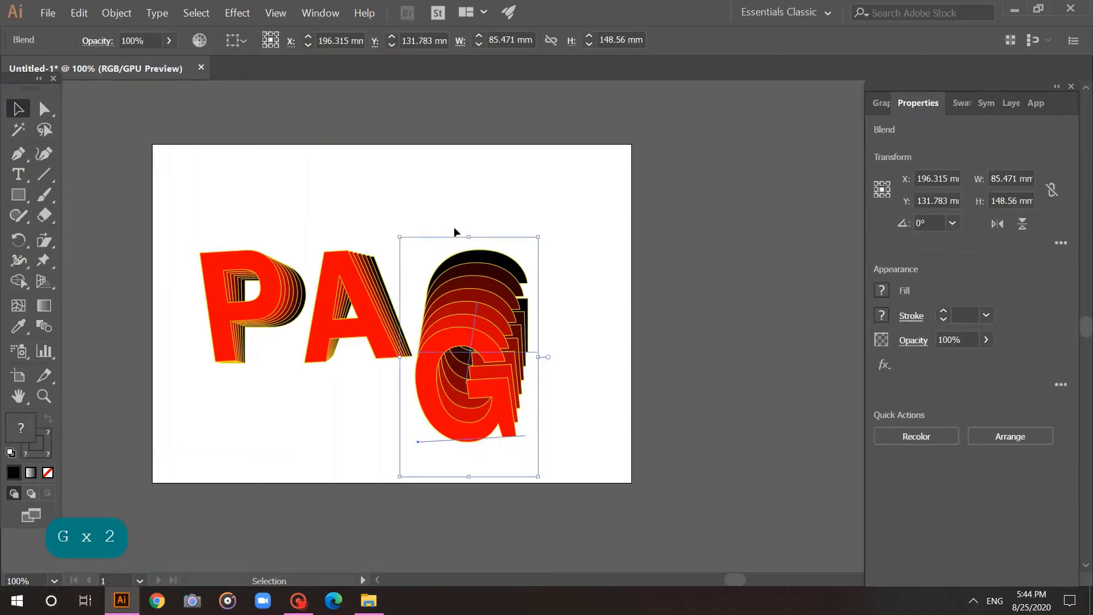
click(453, 226)
click(44, 108)
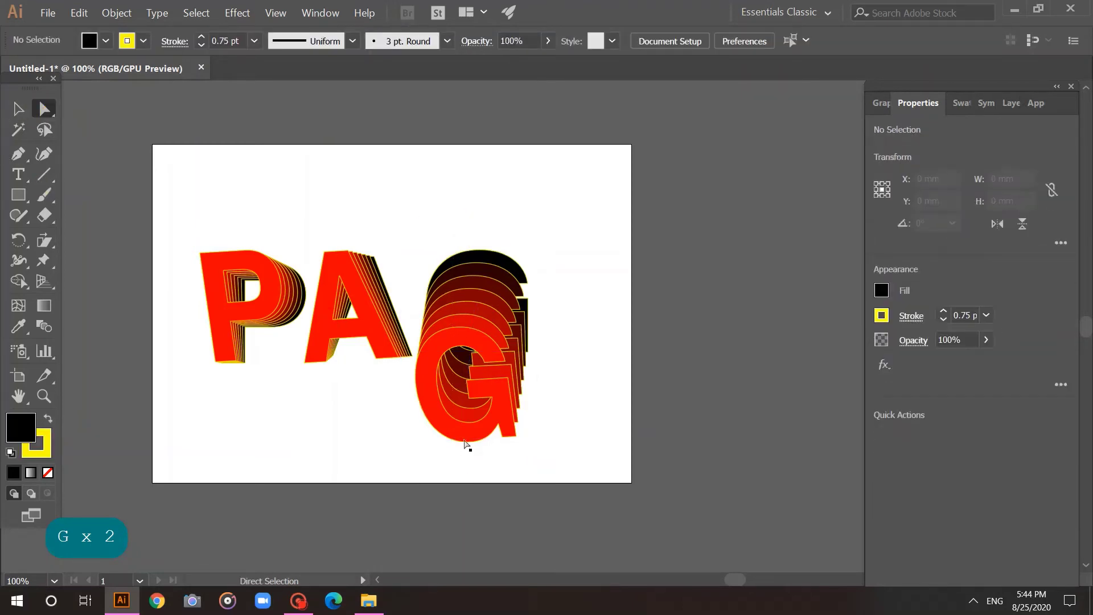
drag(466, 444, 468, 333)
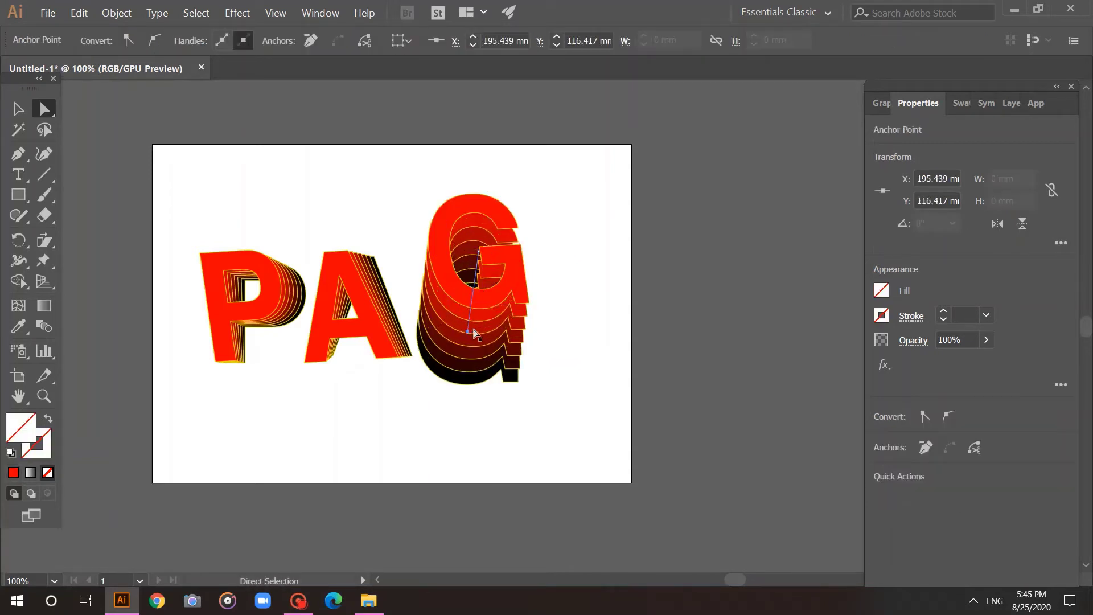
- Undo the last three blend adjustments and place the red front G at about X 196 mm, Y 101 mm
key(ctrl+z)
key(ctrl+z)
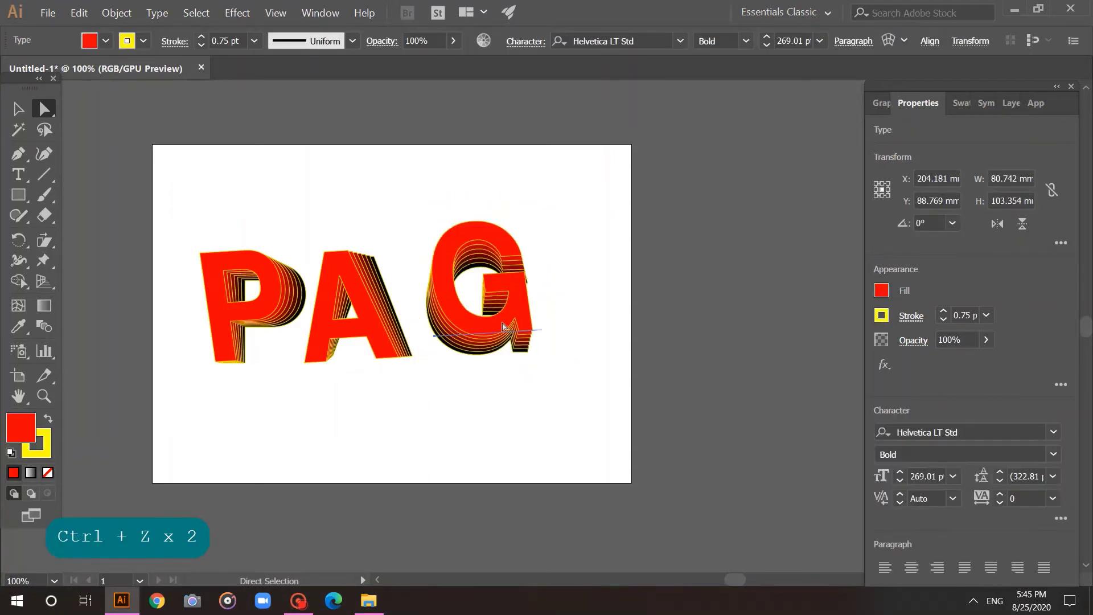
key(ctrl+z)
click(495, 337)
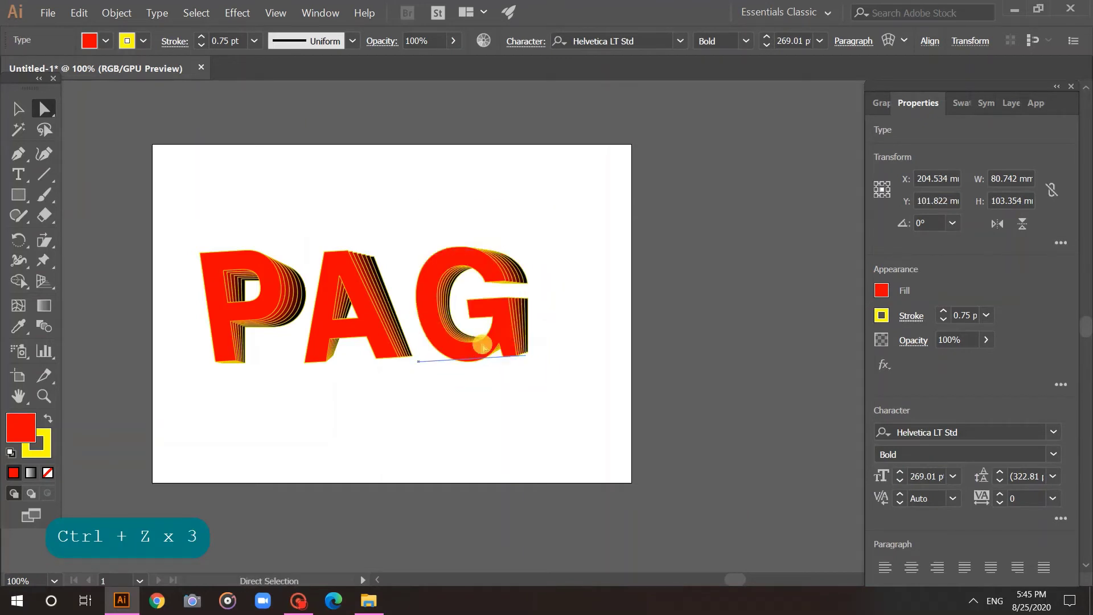
drag(513, 349, 516, 342)
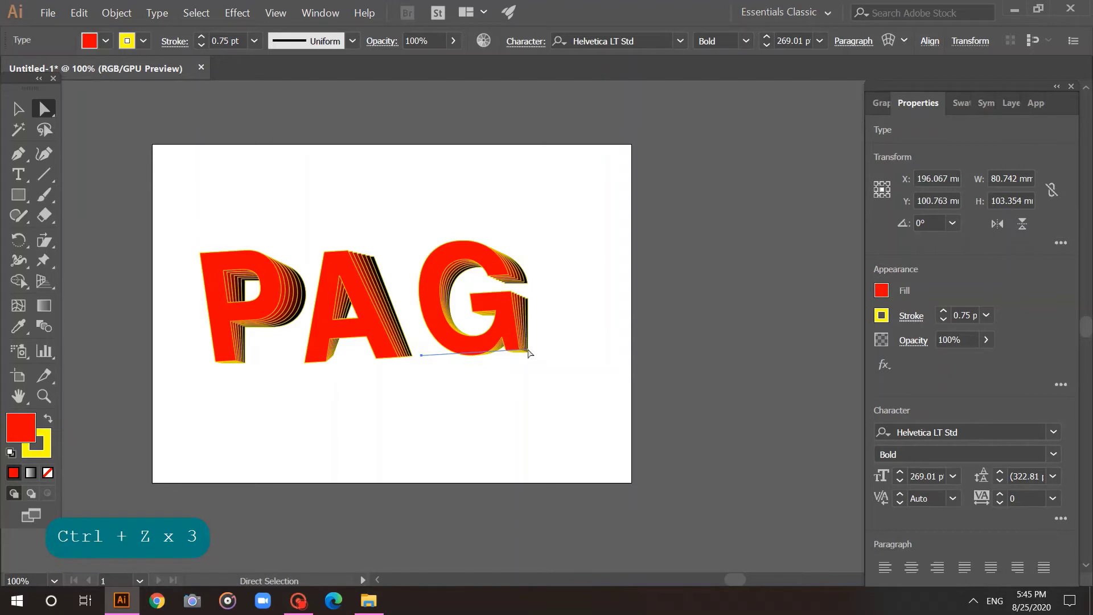
- Move the black back G to about X 196 mm, Y 105 mm and the red front G to about X 194 mm, Y 105 mm
click(527, 287)
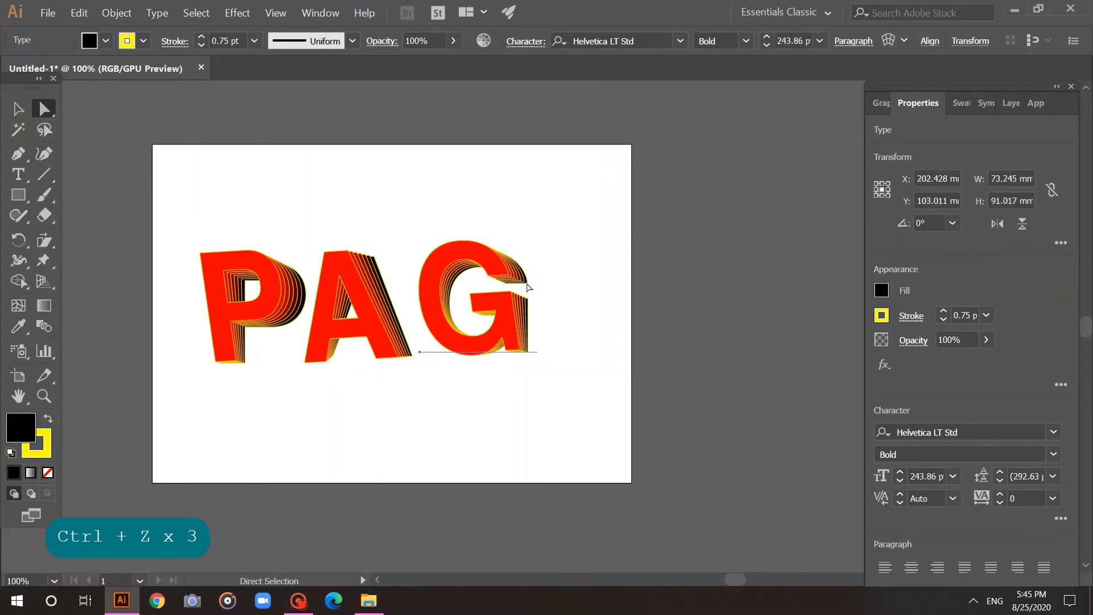
drag(525, 288, 516, 291)
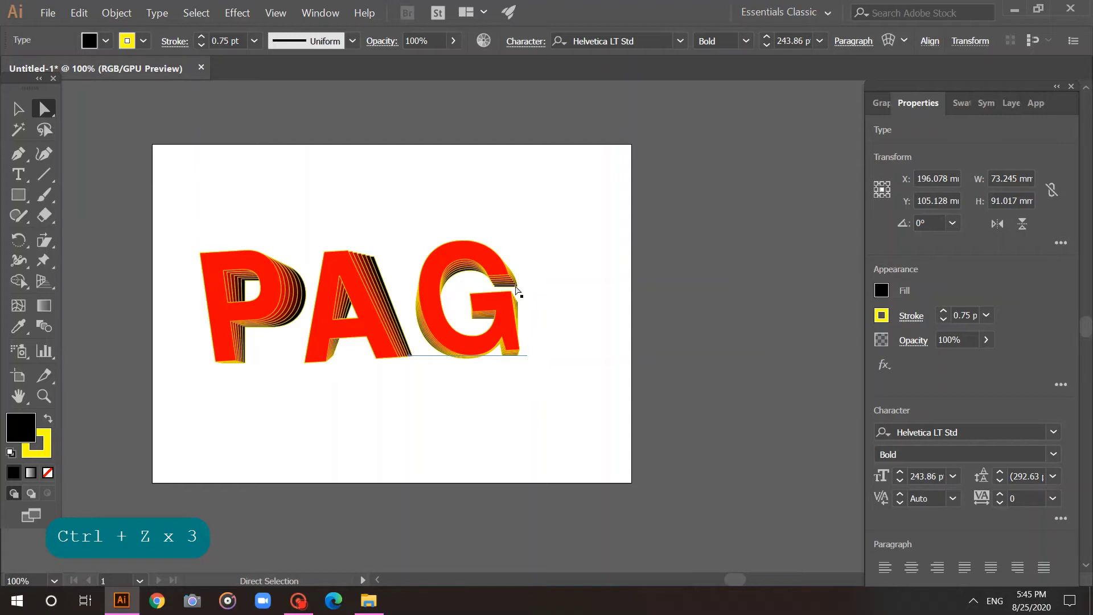
mouse_move(496, 343)
mouse_down()
mouse_move(478, 343)
mouse_move(511, 348)
mouse_up()
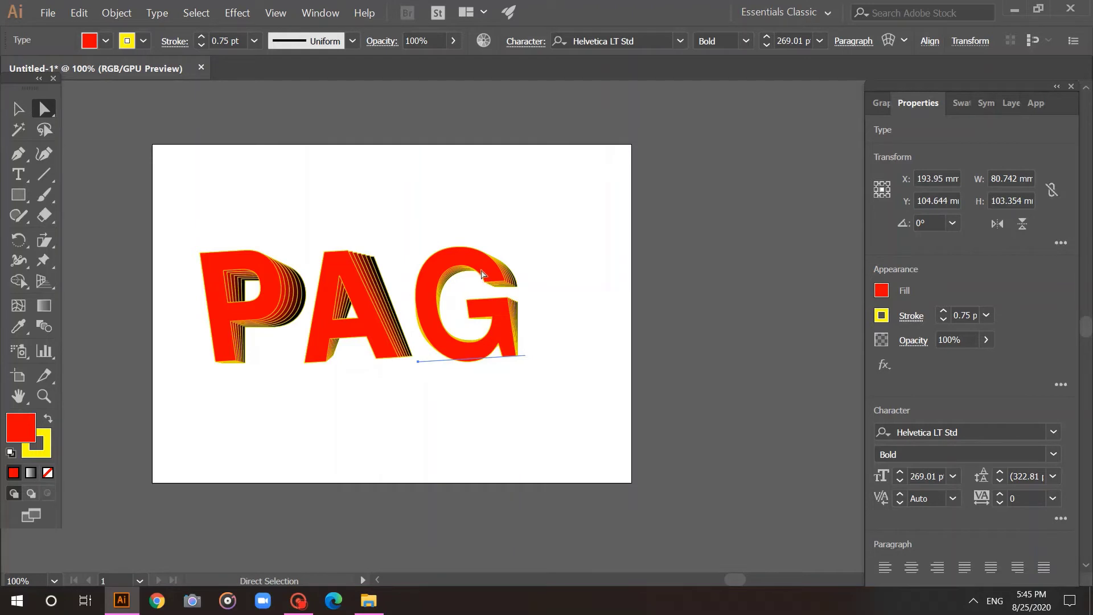
- Offset the black back G slightly up and right to about X 200 mm, Y 102 mm
key(t)
click(516, 281)
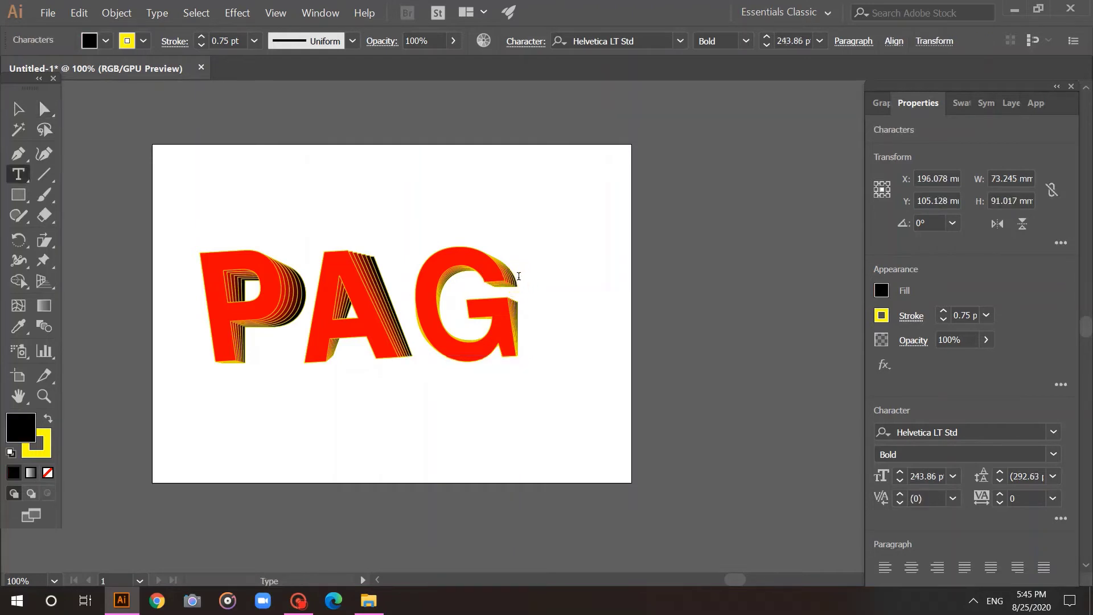
click(43, 109)
click(405, 216)
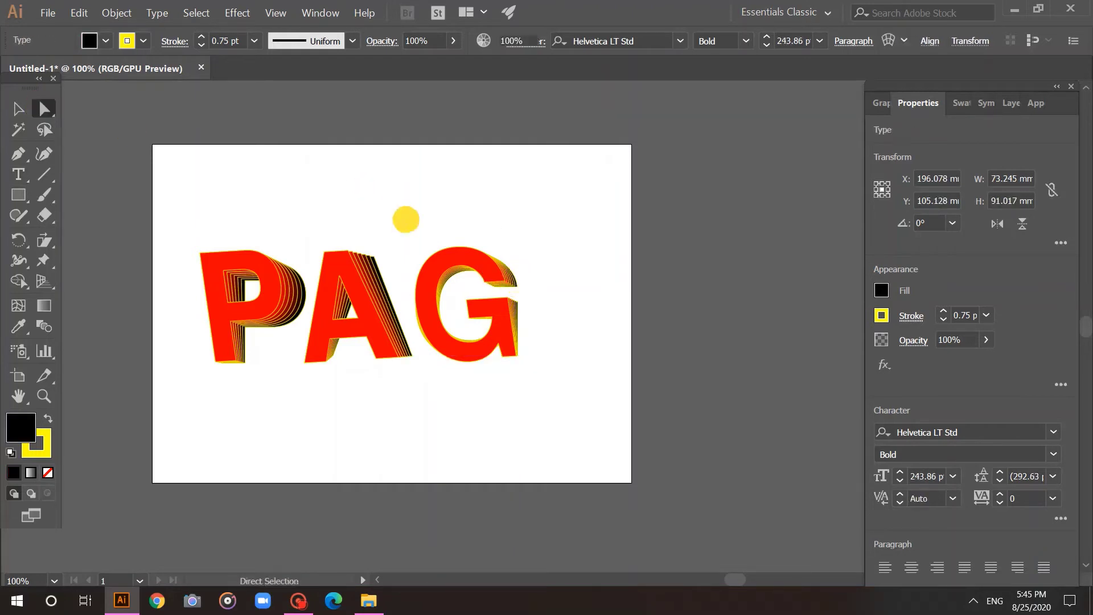
click(514, 279)
drag(516, 282, 523, 278)
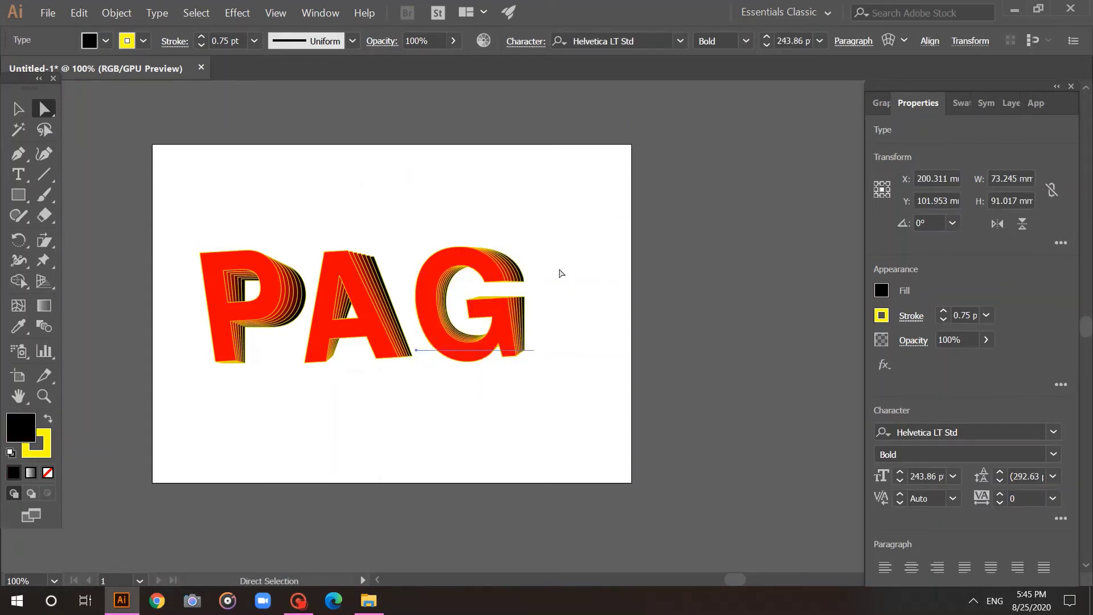
- Select the P, A and G blends together and move them down and left to about X 118 mm, Y 111 mm
click(560, 273)
click(444, 361)
click(300, 272)
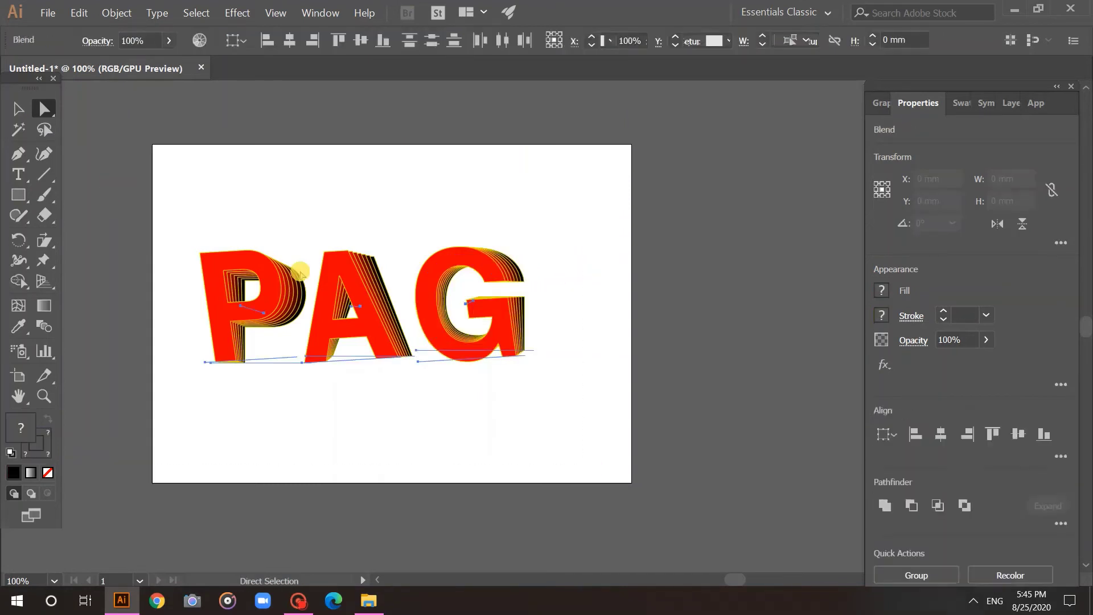
mouse_move(383, 319)
mouse_down()
mouse_move(365, 319)
mouse_move(366, 329)
mouse_up()
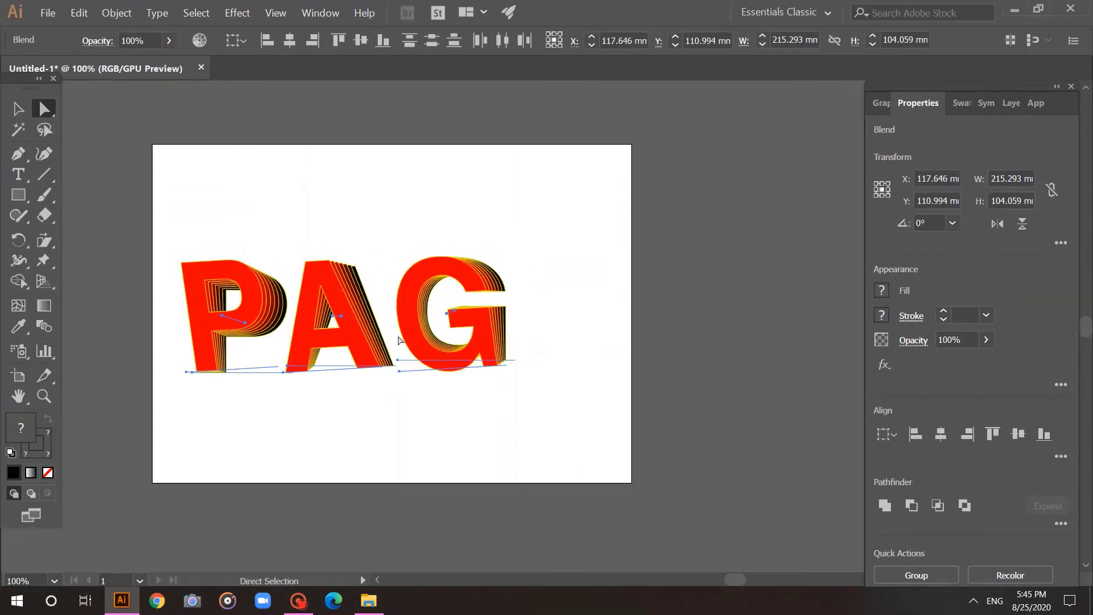
click(576, 323)
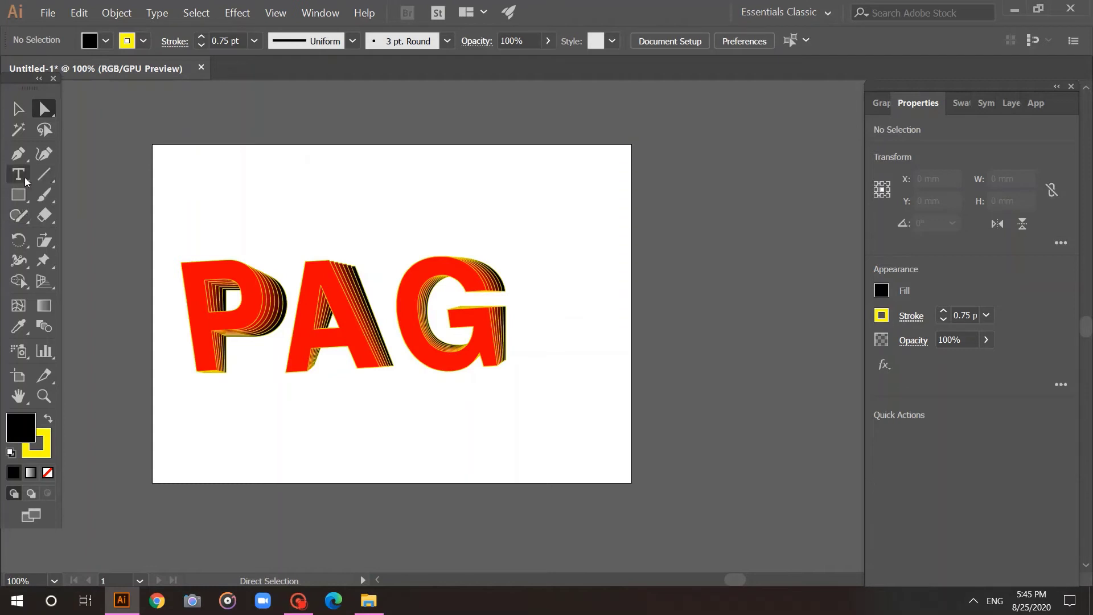
- Duplicate the blended G and place the copy beside it at about X 262 mm, Y 111 mm
click(426, 266)
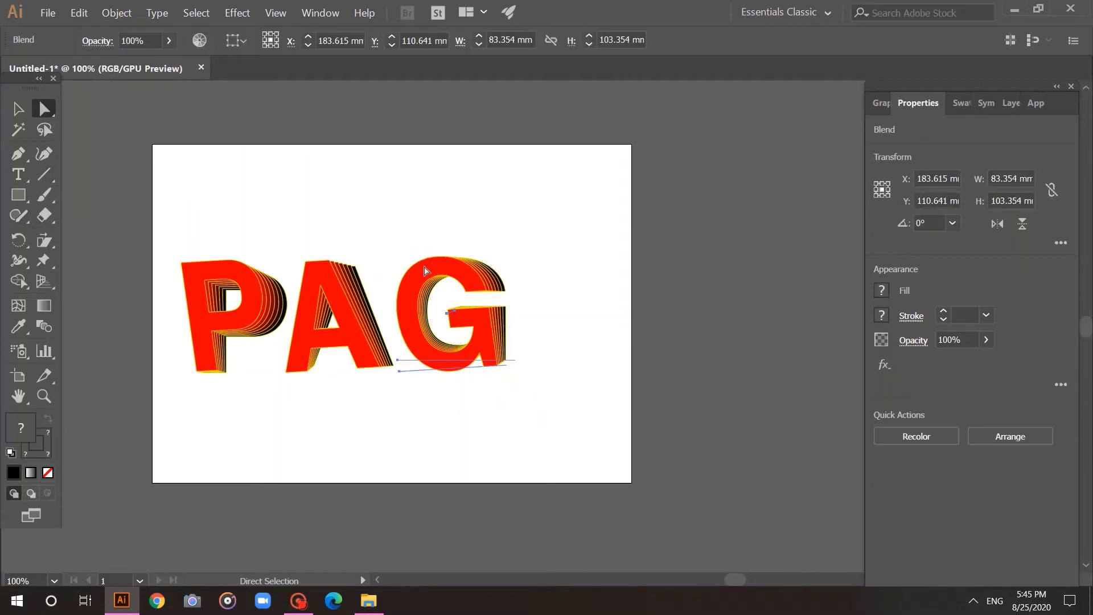
click(16, 109)
click(484, 217)
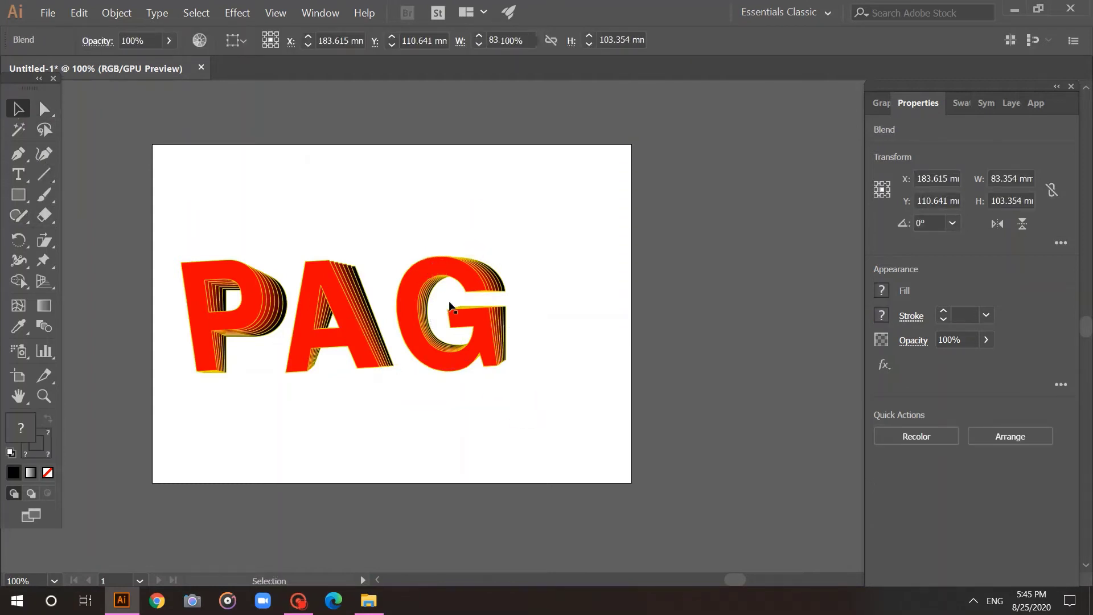
click(450, 310)
key(ctrl+c)
click(564, 356)
key(ctrl+v)
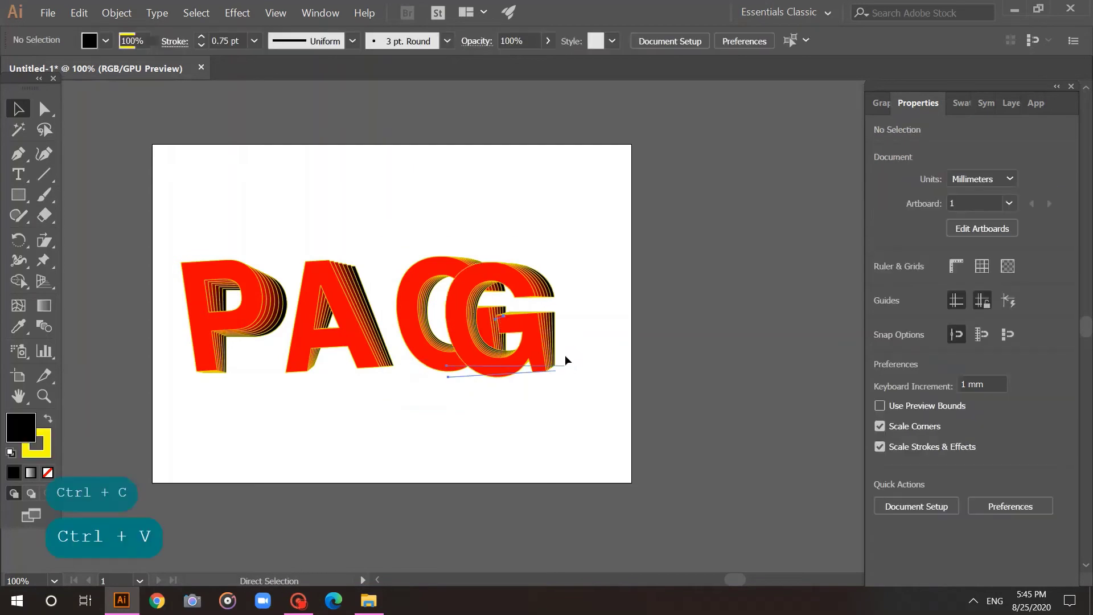
drag(528, 357, 603, 351)
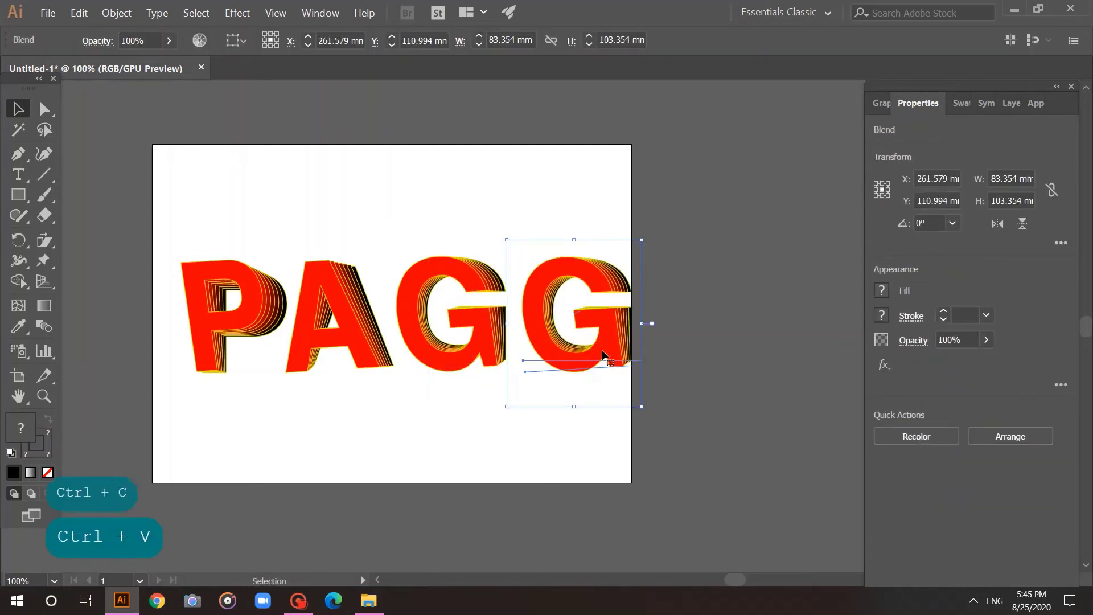
- Move the copied blend's red front G down to about X 259 mm, Y 171 mm, apart from its black back G
click(17, 173)
click(44, 108)
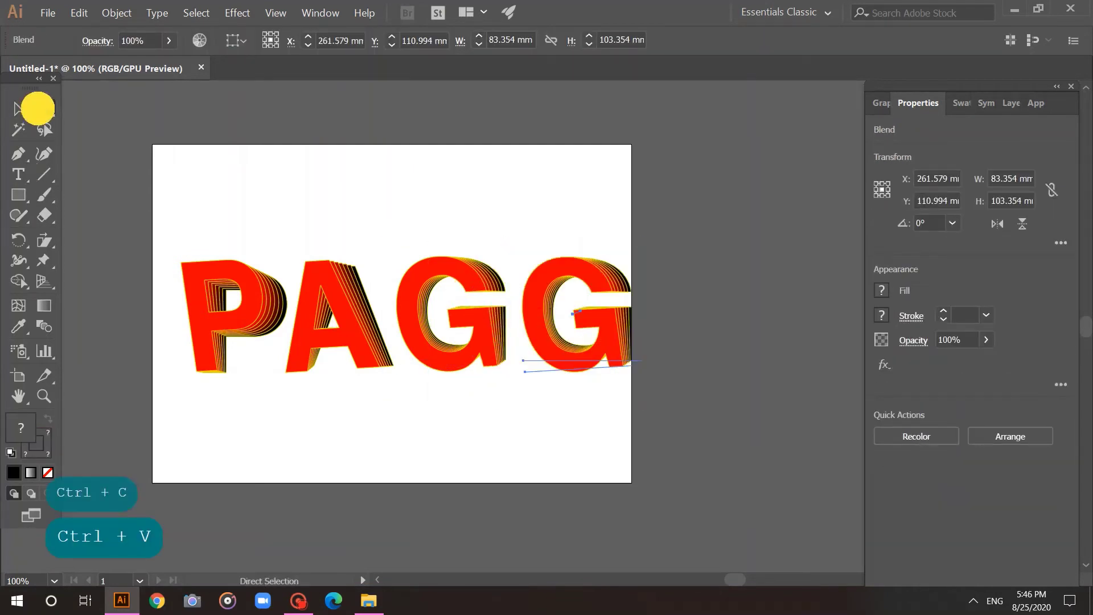
click(527, 226)
drag(573, 364, 566, 454)
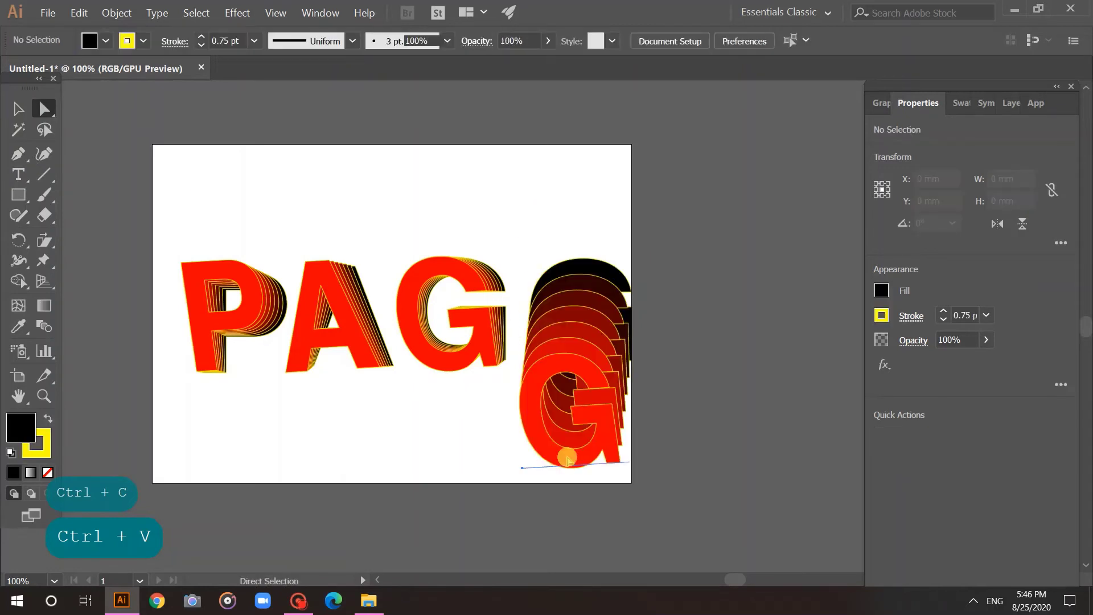
- Replace both the red front G and the black back G of the copied blend with the letter E
click(16, 173)
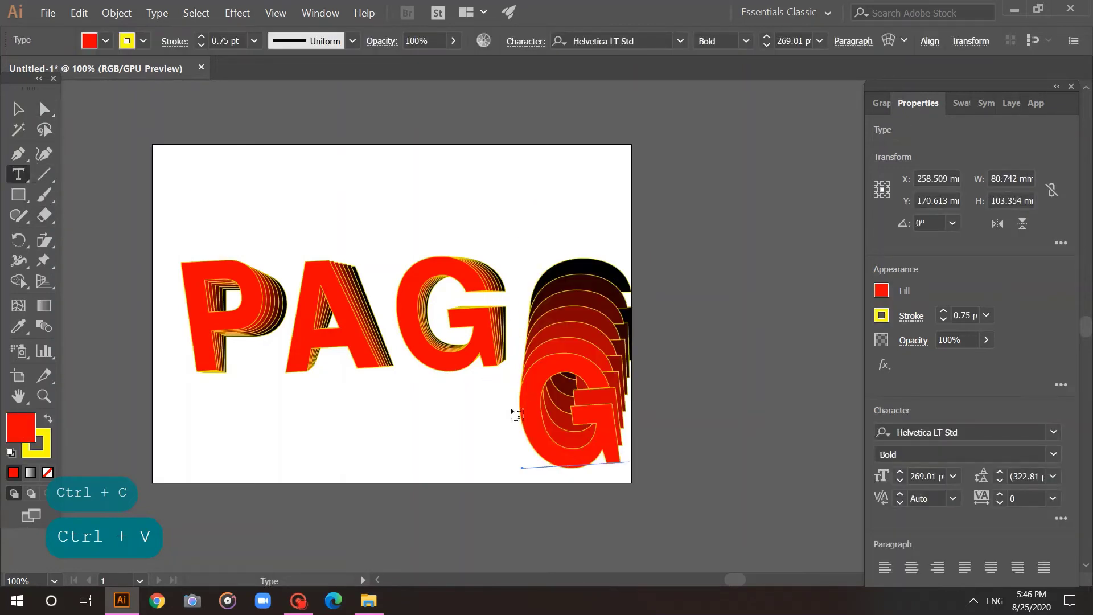
drag(517, 414, 626, 424)
text(E)
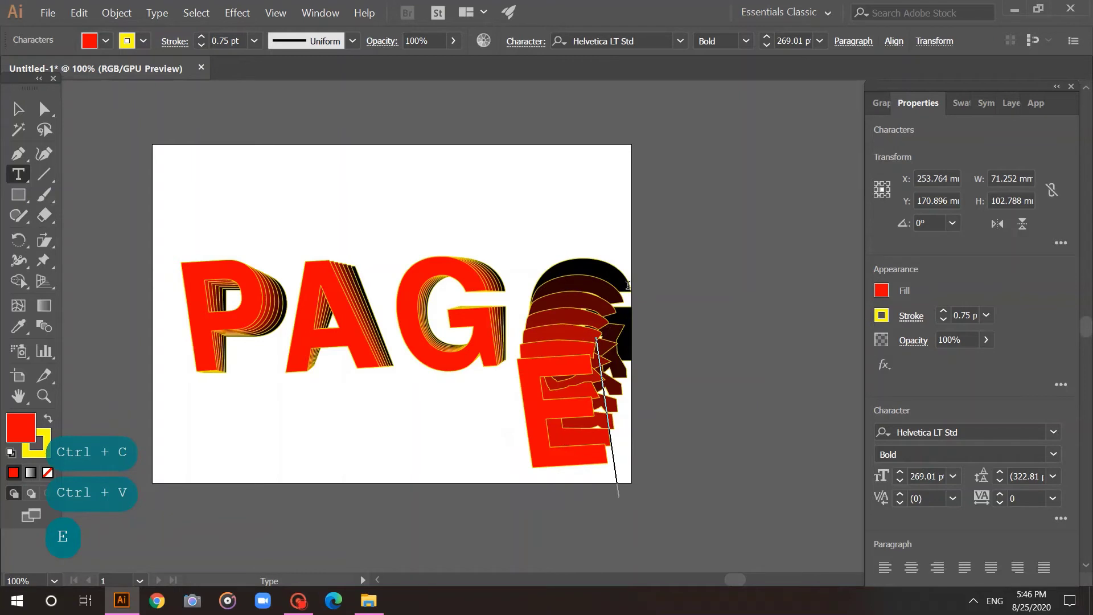
drag(628, 285, 533, 287)
text(E)
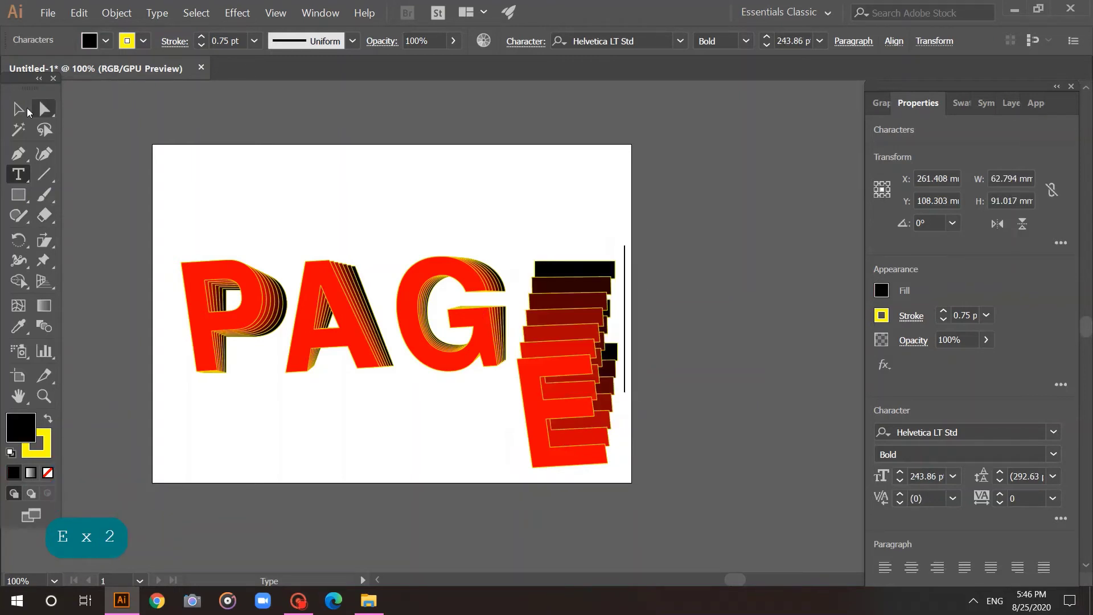
- Move the red front E up over the black back E and adjust it to sit slightly up and left of it
click(44, 109)
click(314, 163)
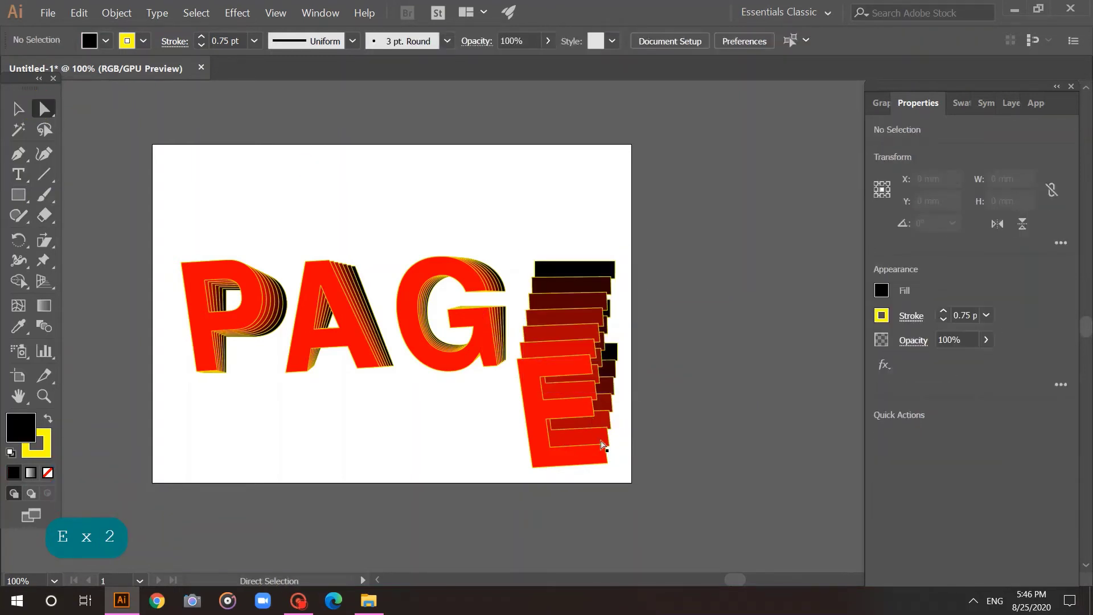
drag(578, 460, 532, 358)
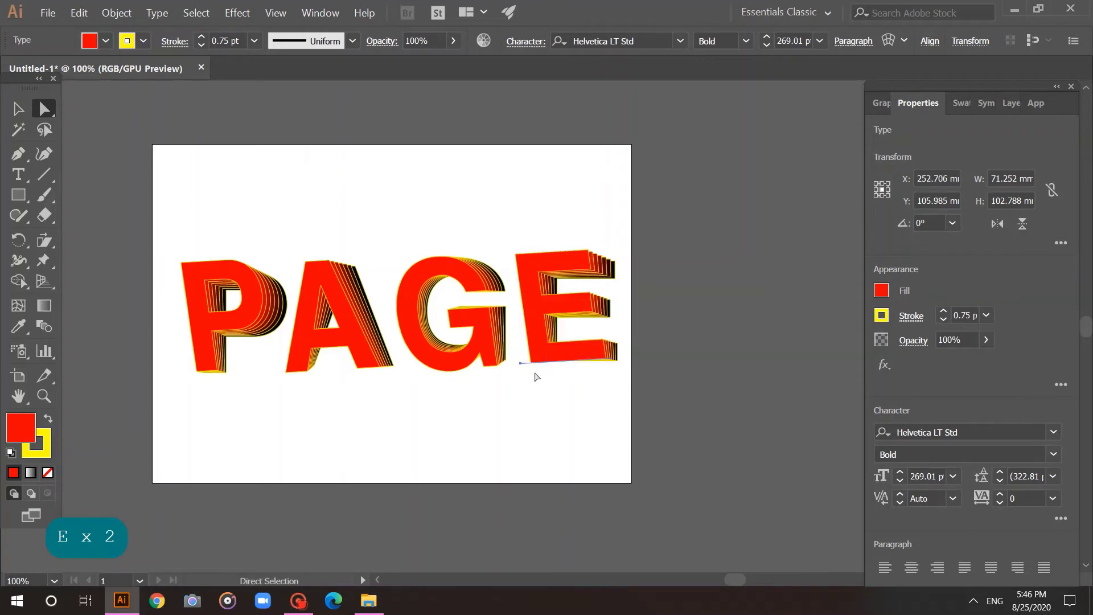
drag(541, 360, 617, 360)
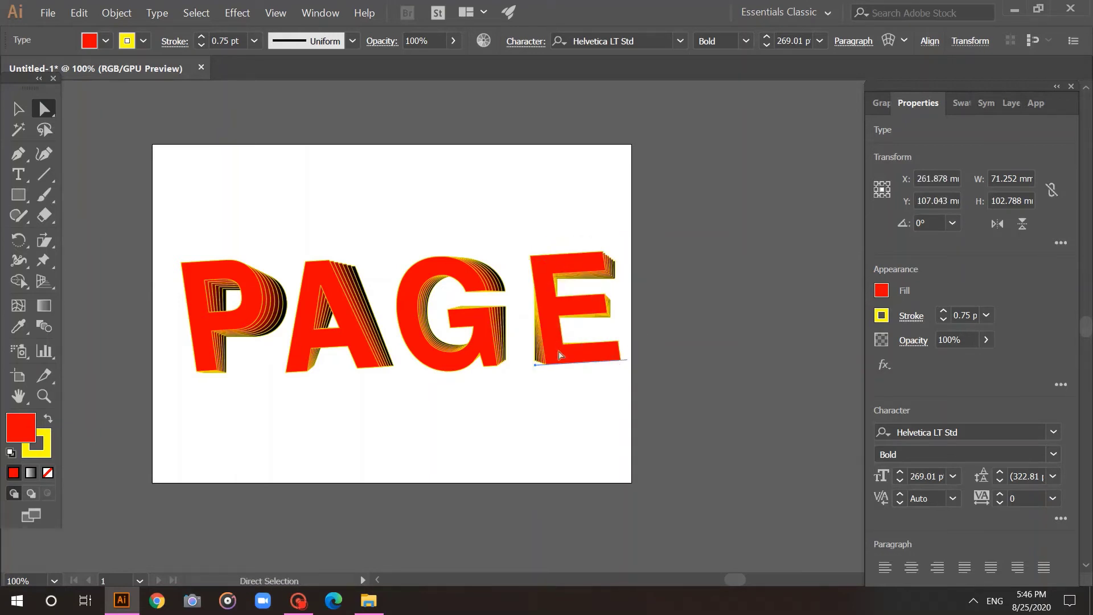
drag(544, 363, 535, 360)
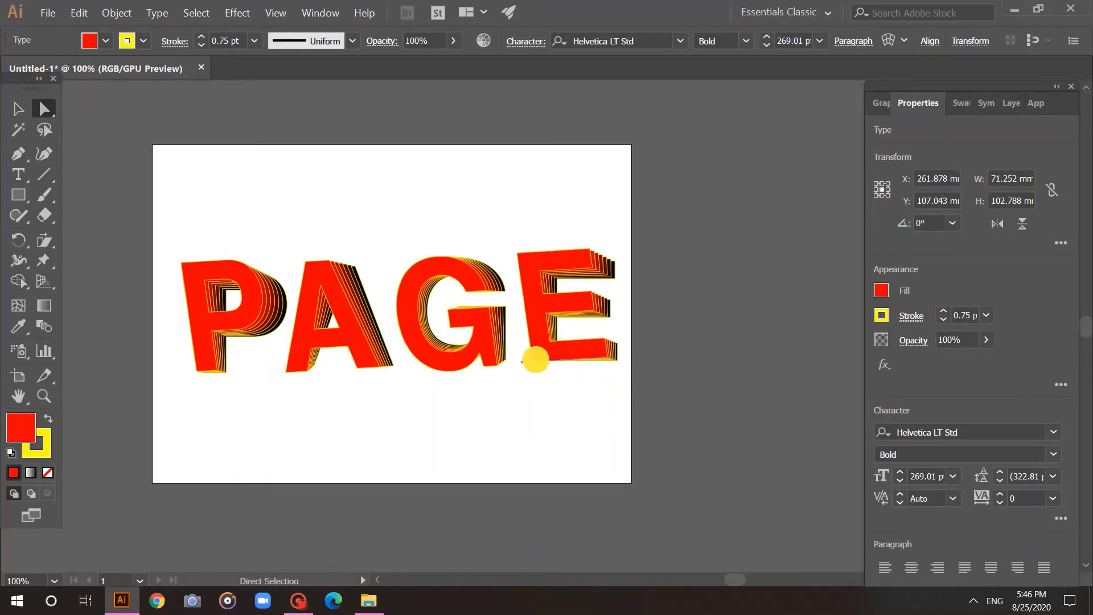
- Shear the red front E toward the left until it is about 77 mm wide and 105 mm high
alt+click(44, 240)
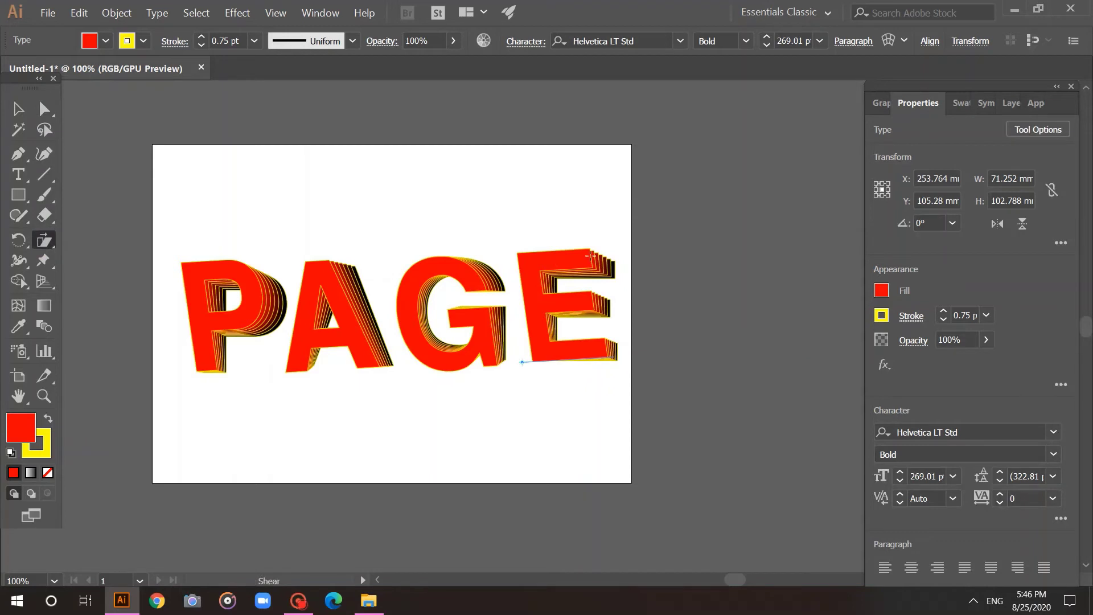
click(586, 235)
mouse_move(585, 234)
mouse_down()
mouse_move(558, 230)
mouse_move(574, 231)
mouse_up()
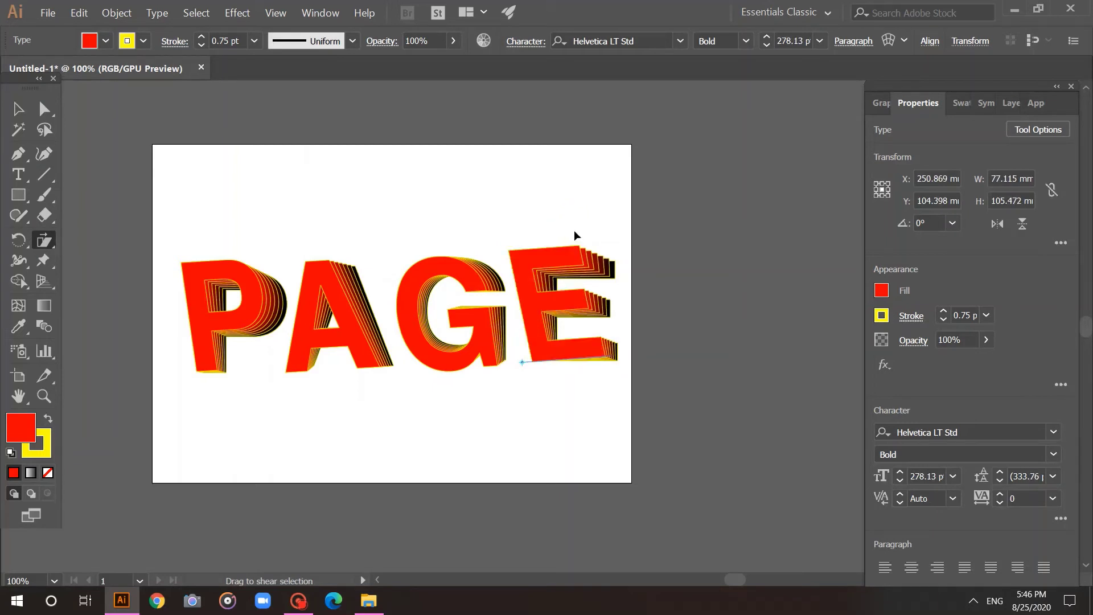
click(49, 113)
click(260, 183)
- Shear the black back E behind the red one until it is about 66 mm wide and 91 mm high
click(614, 273)
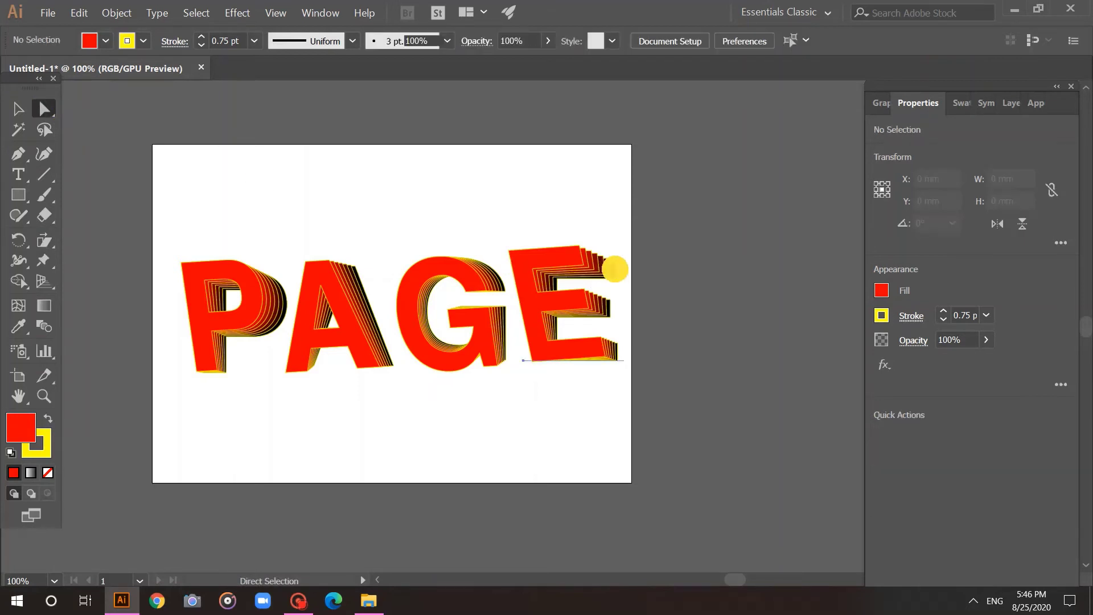
click(50, 237)
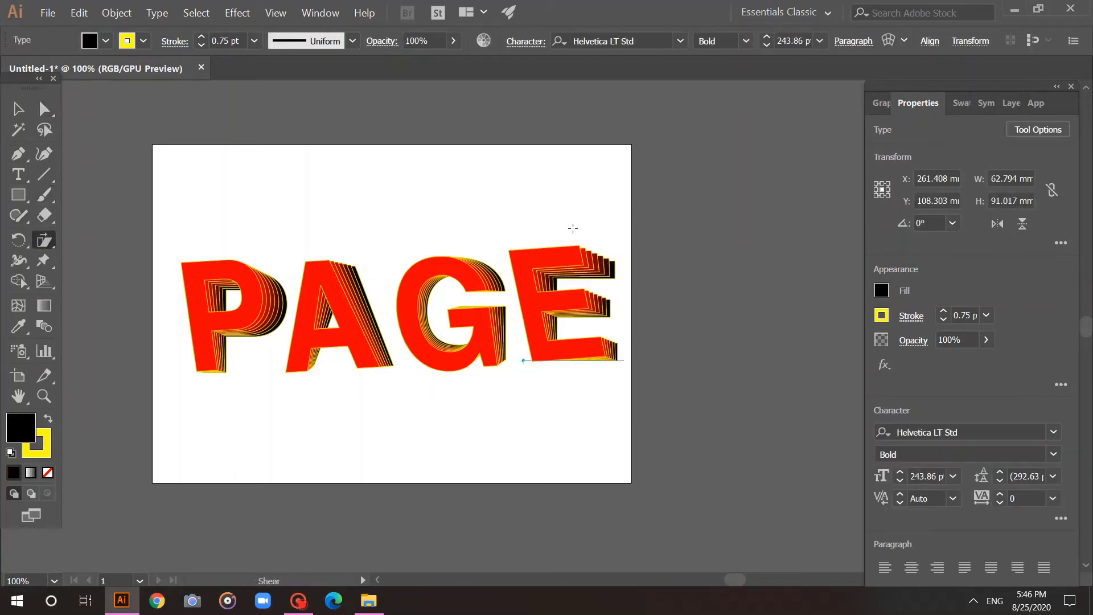
drag(607, 245, 610, 246)
drag(614, 246, 617, 252)
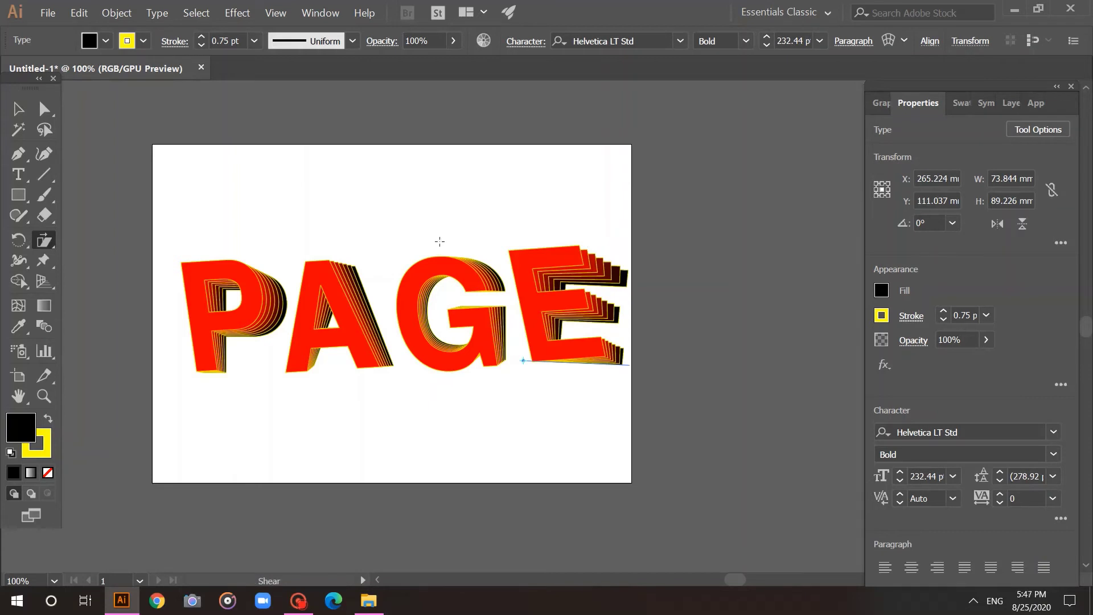
drag(619, 238, 605, 234)
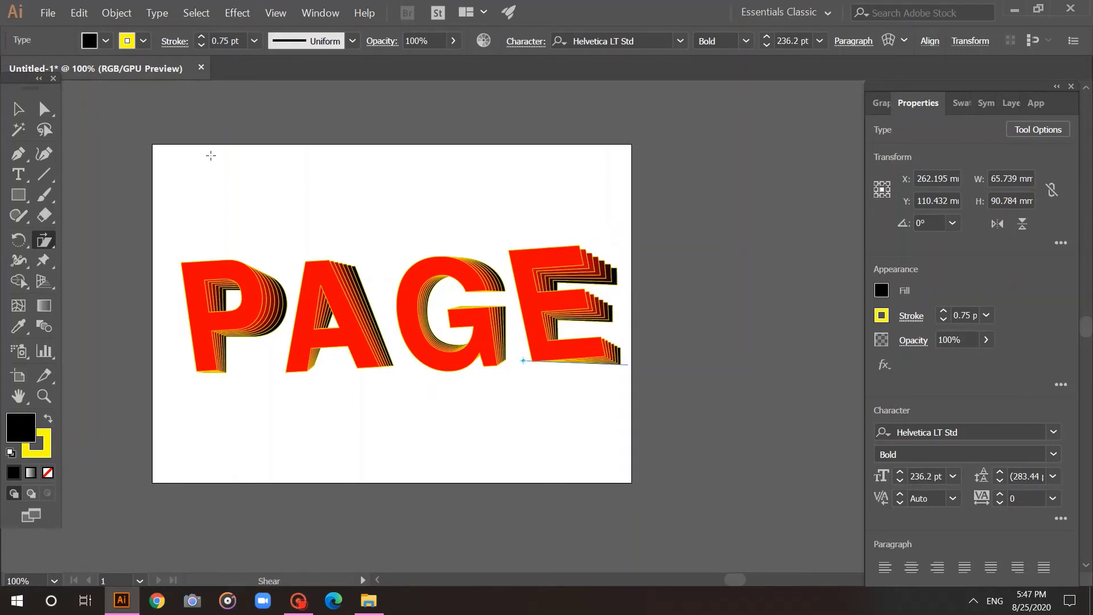
click(18, 108)
click(366, 229)
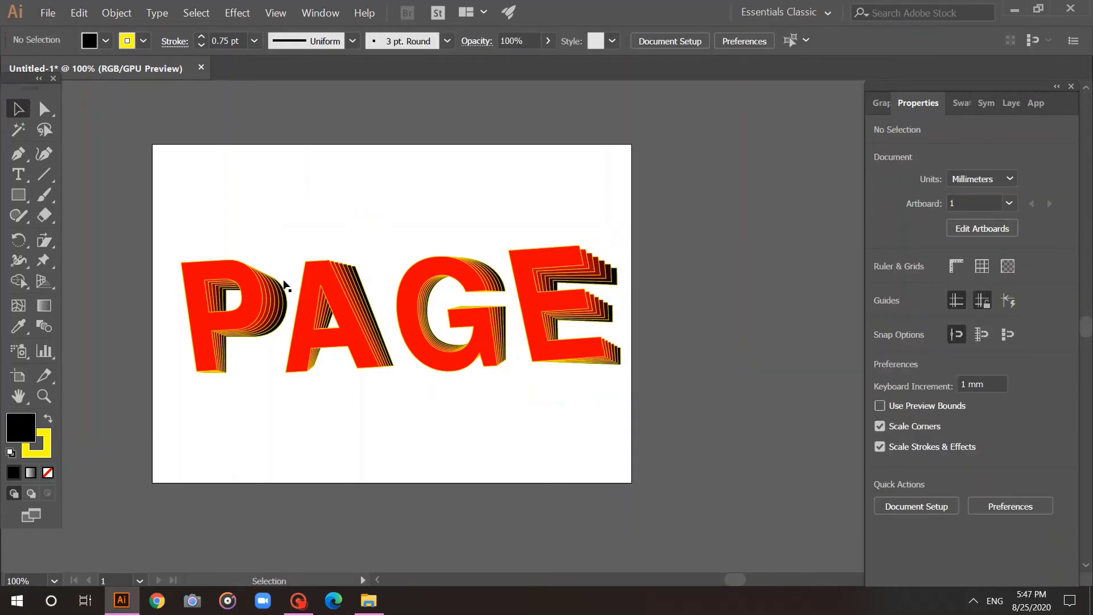
- Shear the red front P toward the left until it is about 79 mm wide and 104 mm high
click(250, 331)
key(a)
click(202, 217)
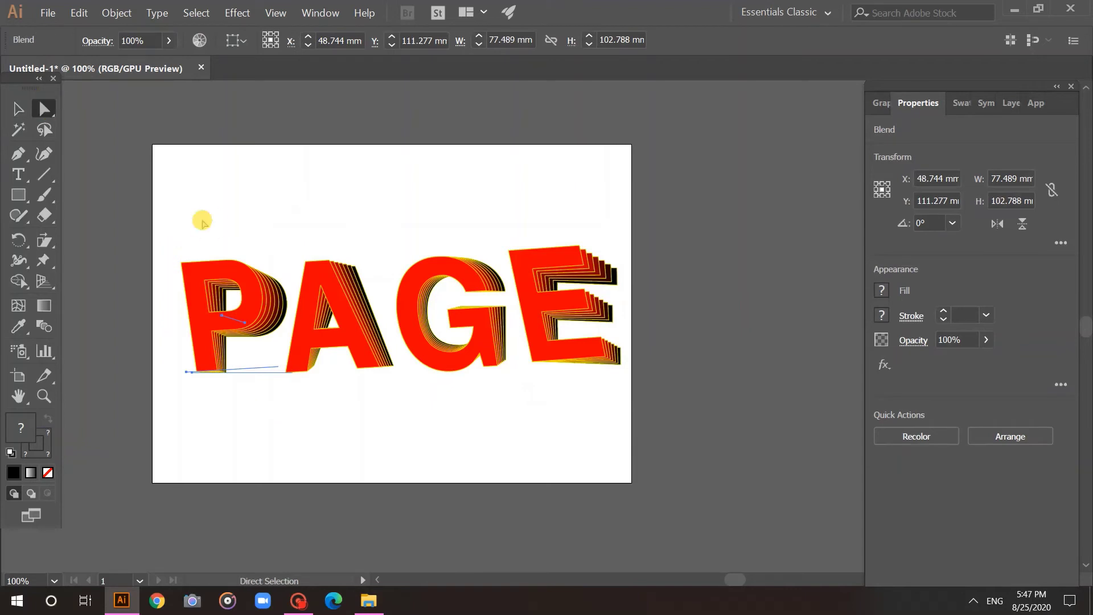
click(257, 311)
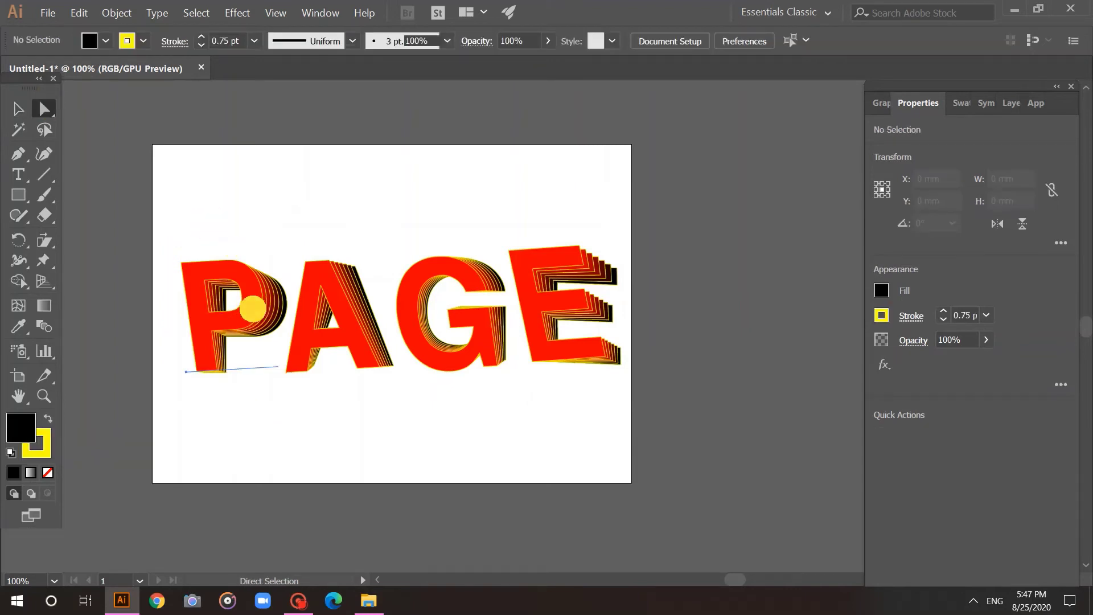
click(45, 240)
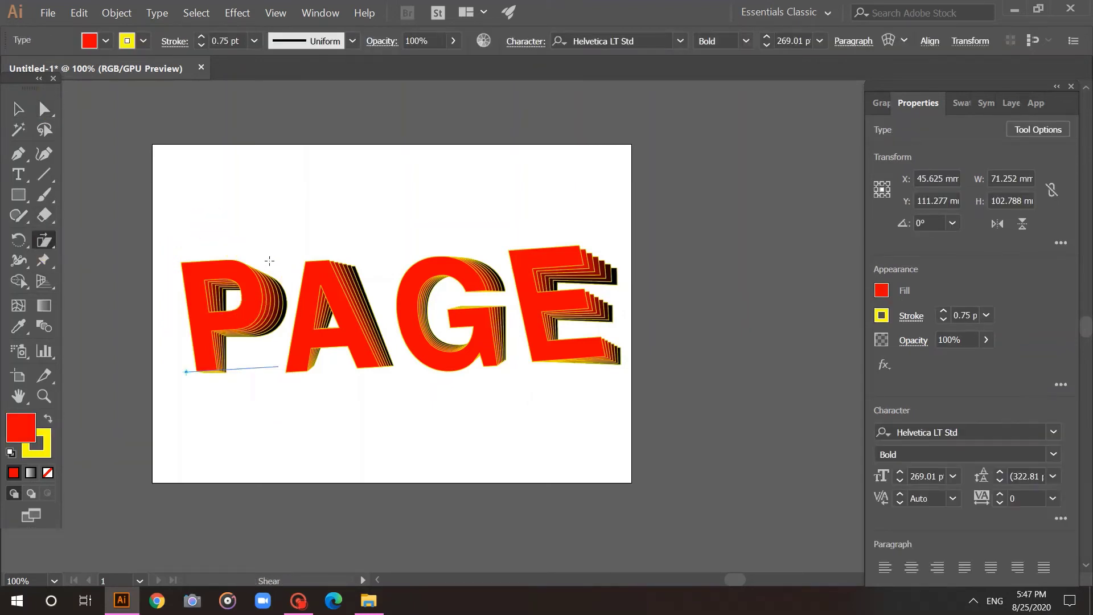
drag(270, 260, 258, 259)
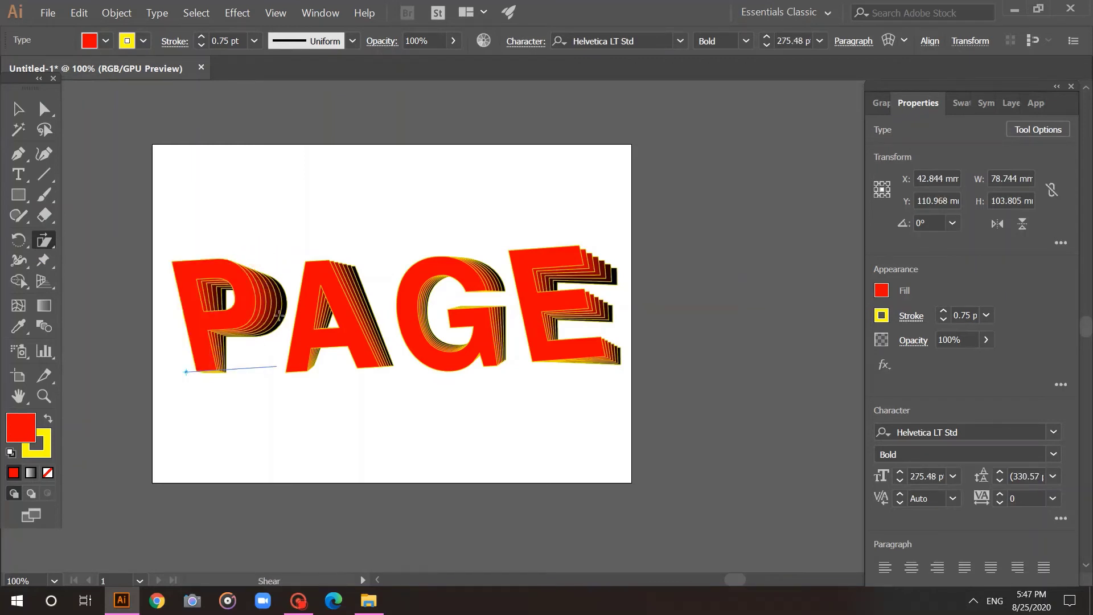
click(45, 108)
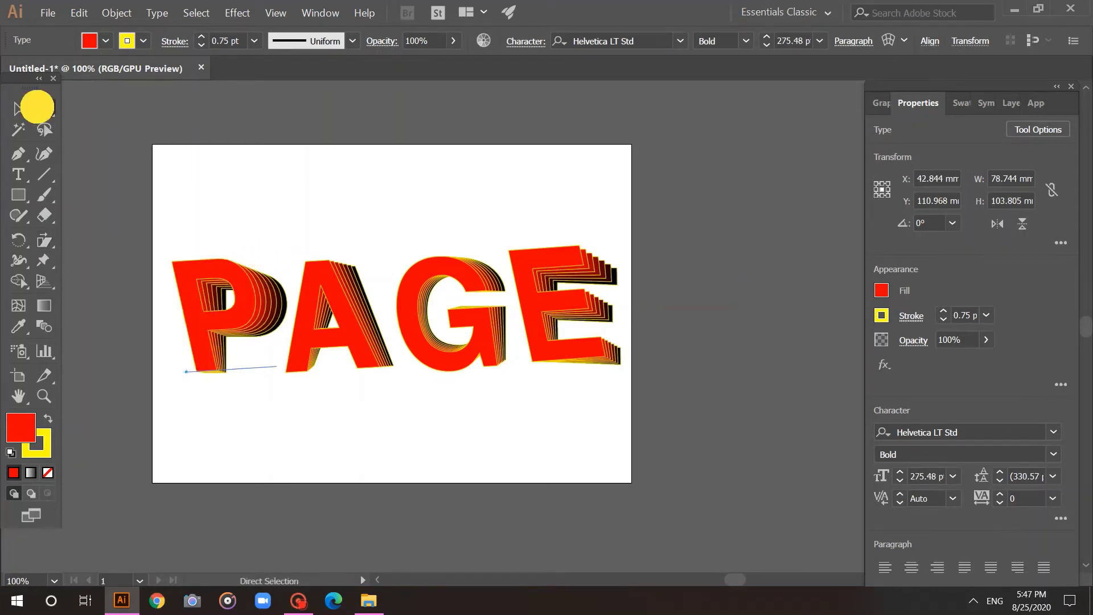
click(182, 205)
- Nudge the red front P slightly to the right over its black back letter
click(208, 353)
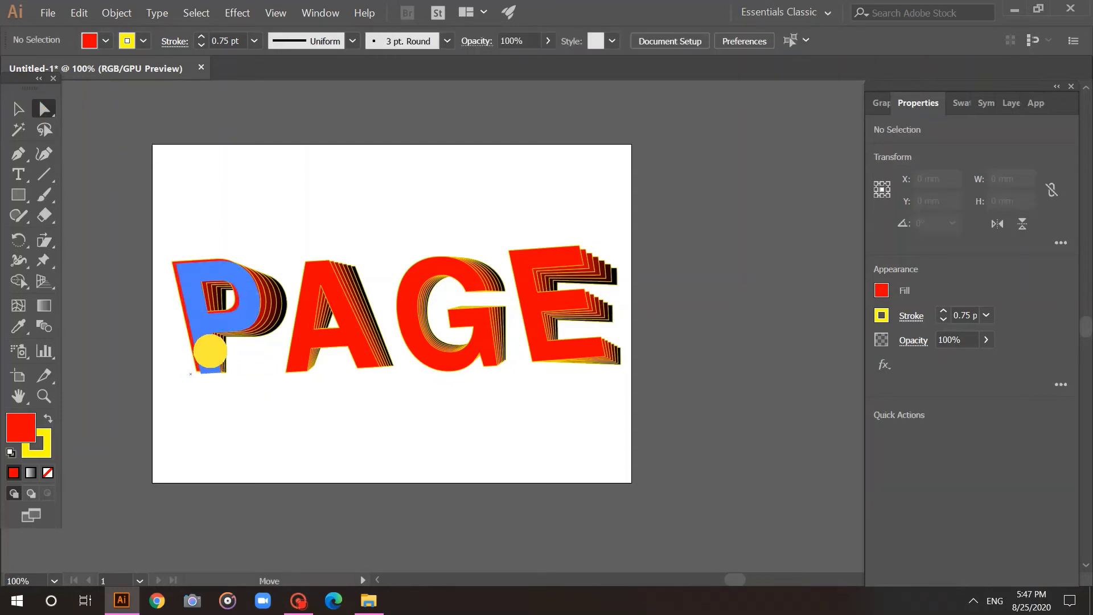
drag(206, 349, 206, 348)
click(278, 201)
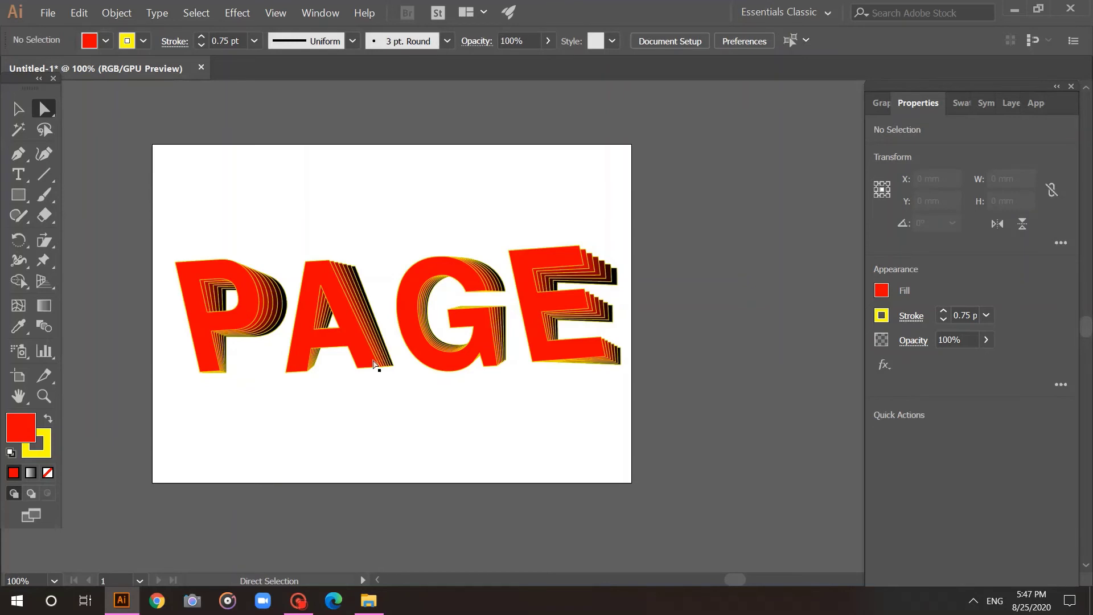
- Move the red front A slightly down and right and the red front E slightly down
drag(376, 368, 380, 372)
drag(596, 348, 598, 358)
click(587, 426)
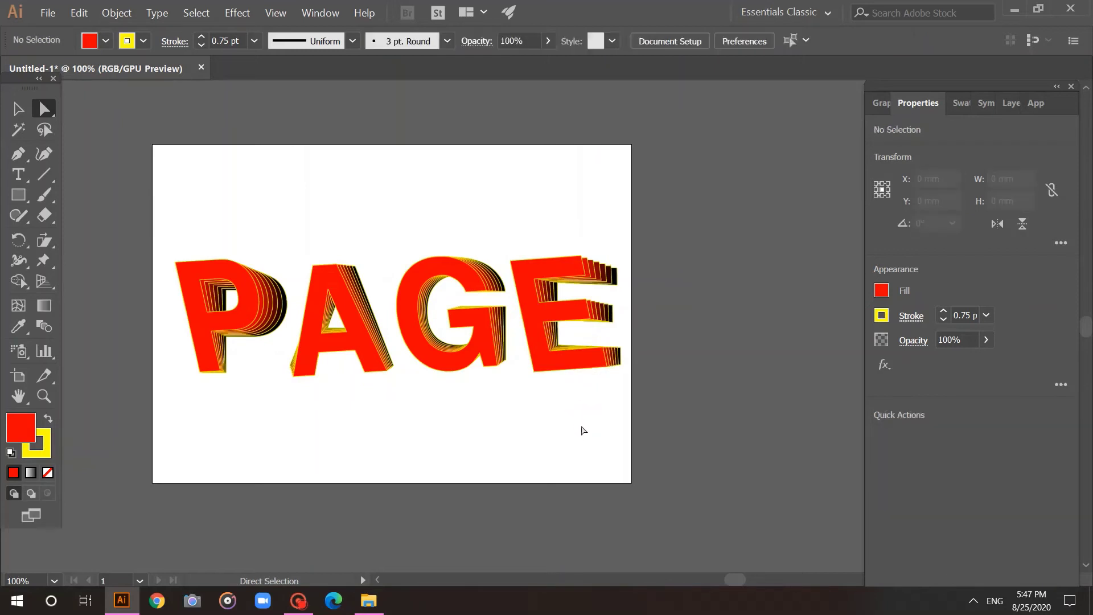
- Select all four blended letters, scale the word down slightly and move it back near the artboard's centre
drag(590, 435, 146, 199)
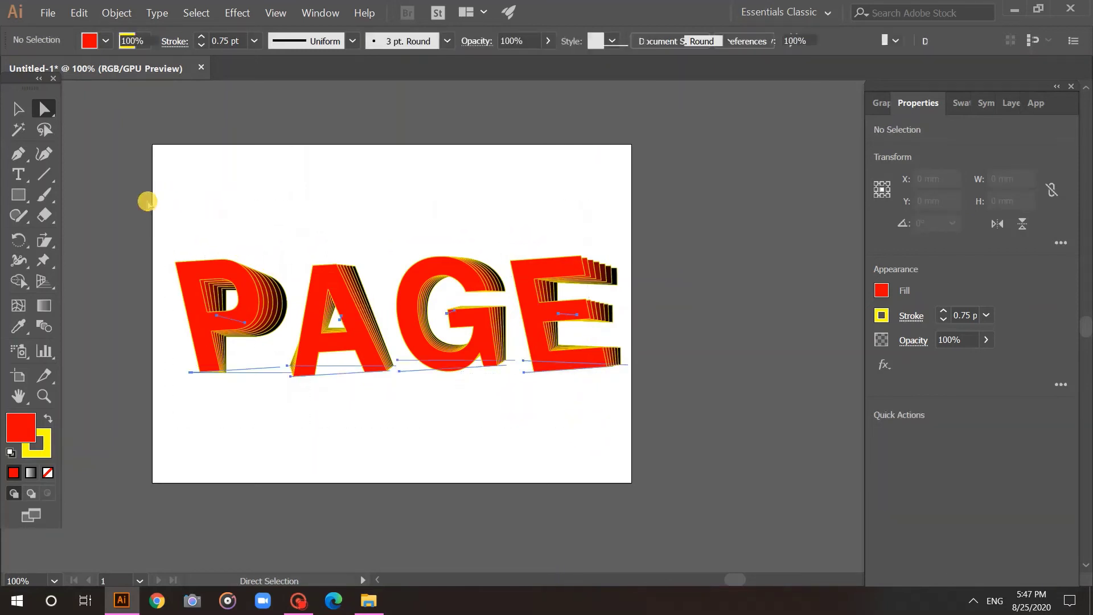
click(28, 114)
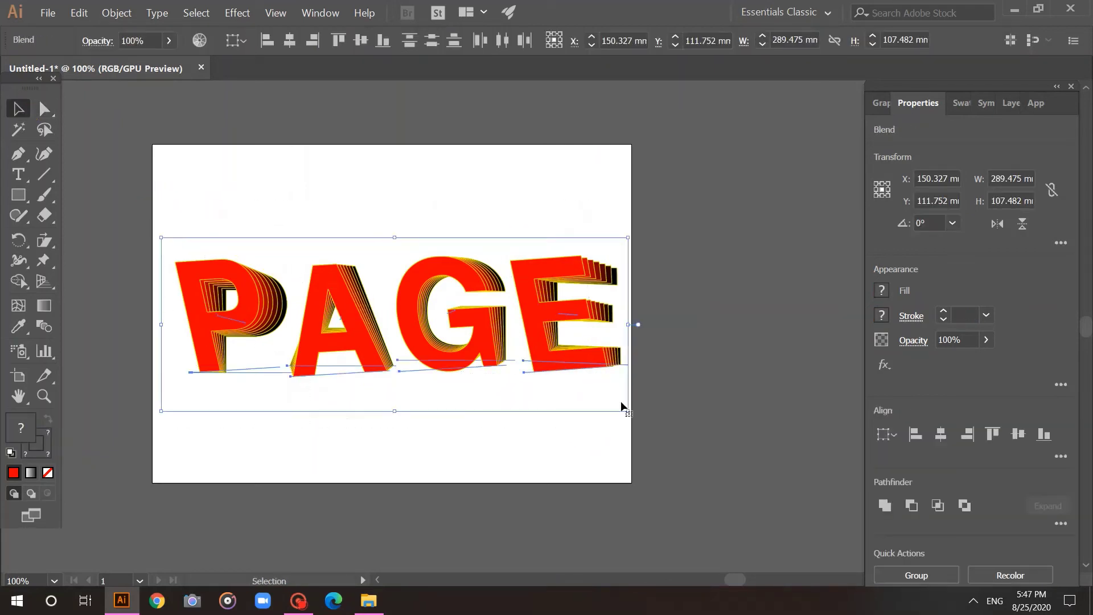
drag(629, 412, 211, 233)
drag(464, 330, 470, 342)
click(310, 214)
- Shear the red front G toward the right until it is about 83 mm wide and 93 mm high
click(44, 108)
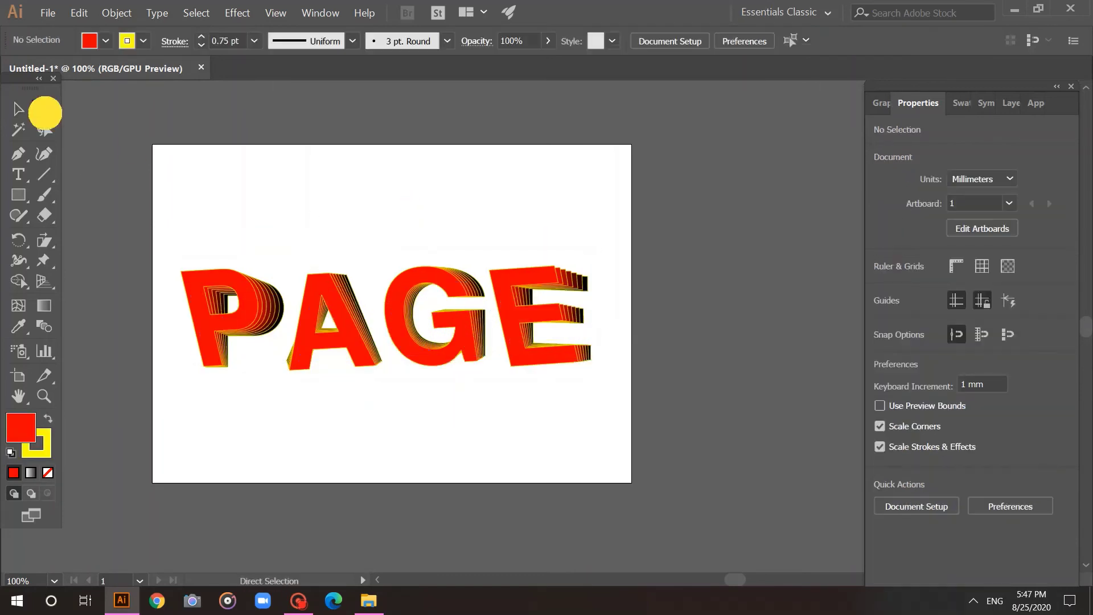
click(466, 350)
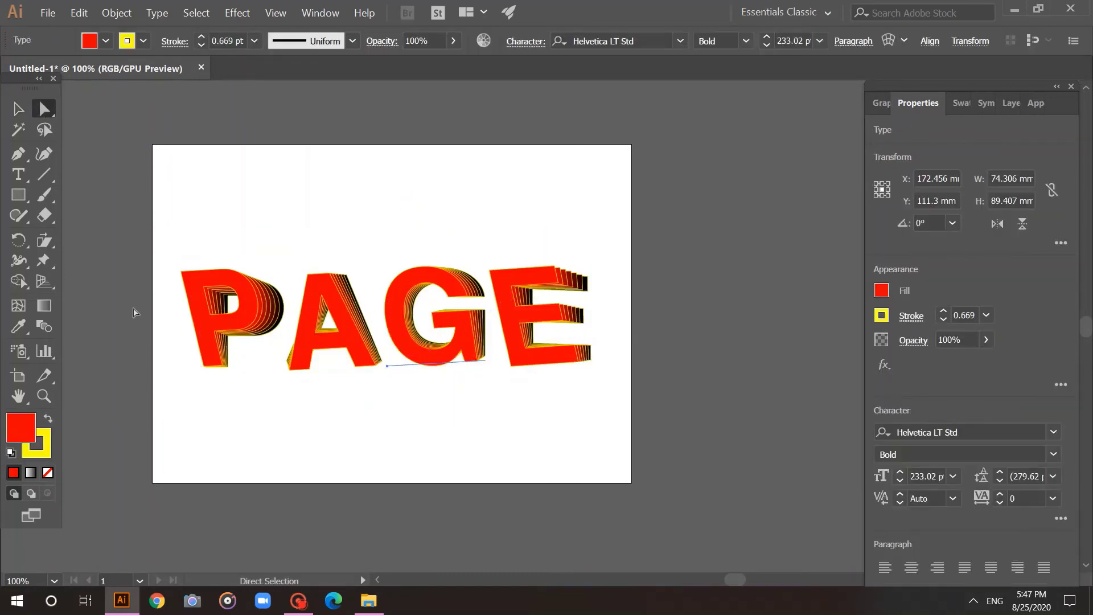
click(43, 244)
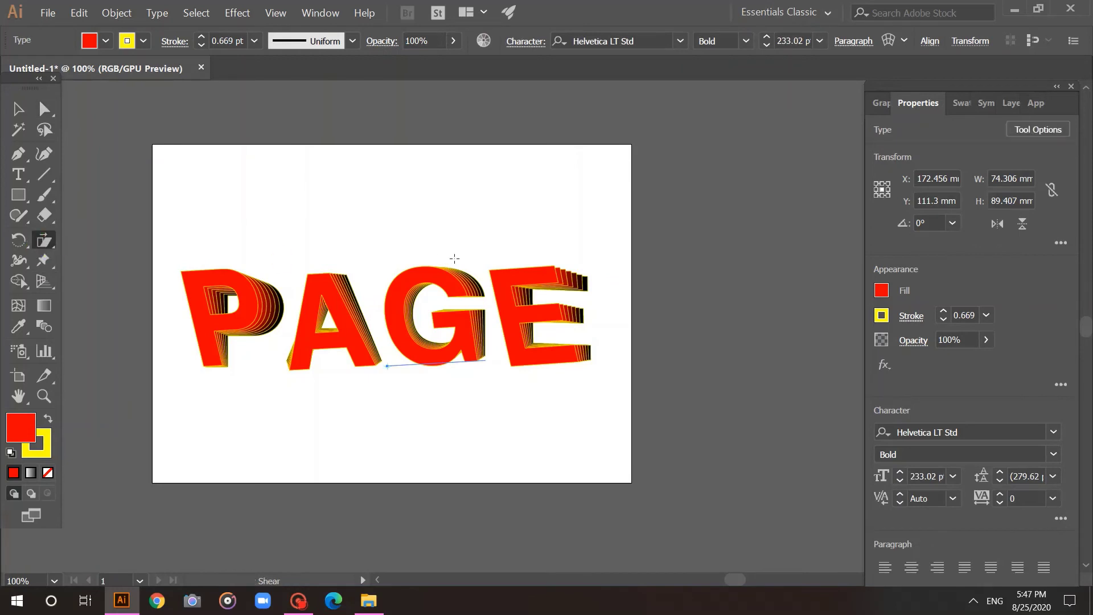
mouse_move(455, 258)
mouse_down()
mouse_move(477, 259)
mouse_move(447, 239)
mouse_move(459, 236)
mouse_up()
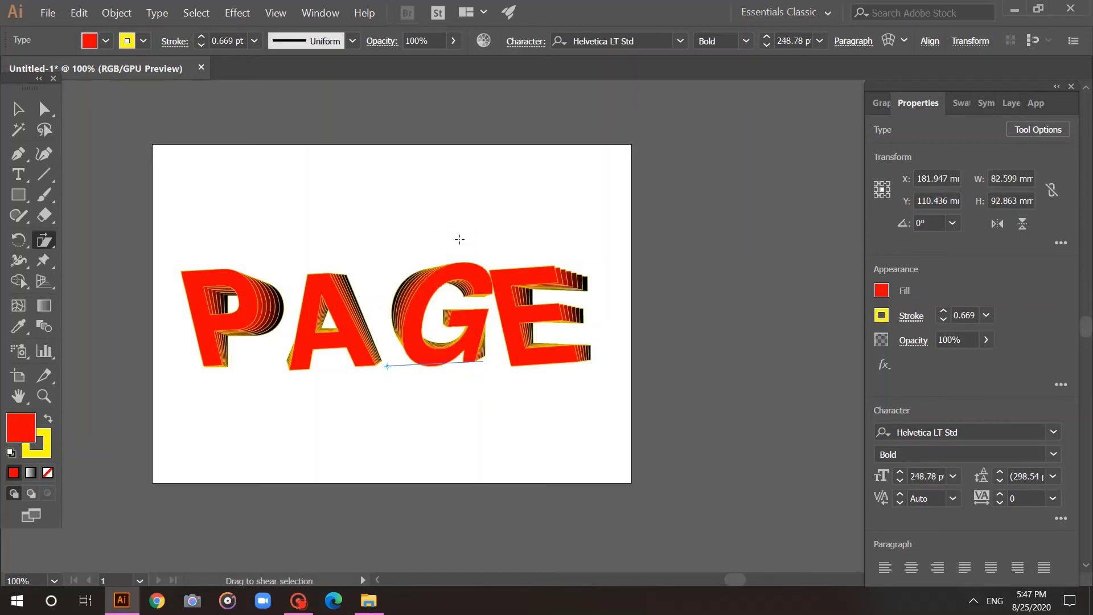
- Move the whole blended E right, clear of the G, to about X 251 mm, Y 110 mm
click(18, 109)
click(564, 209)
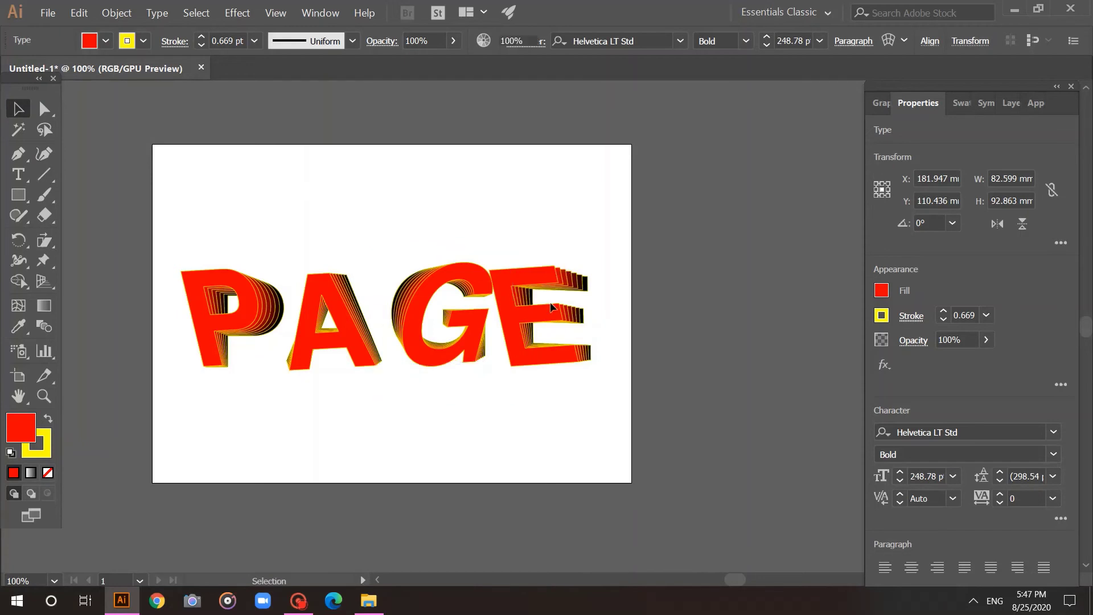
click(552, 307)
drag(535, 312, 556, 313)
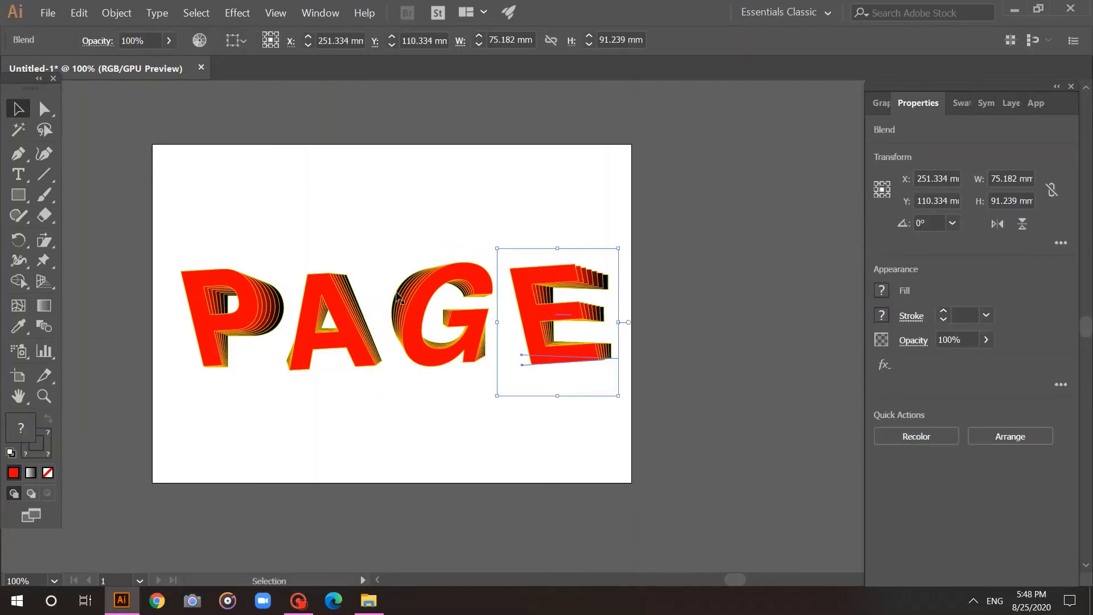
- Move the black back G left and slightly up to about X 174 mm, Y 108 mm
click(44, 108)
click(106, 120)
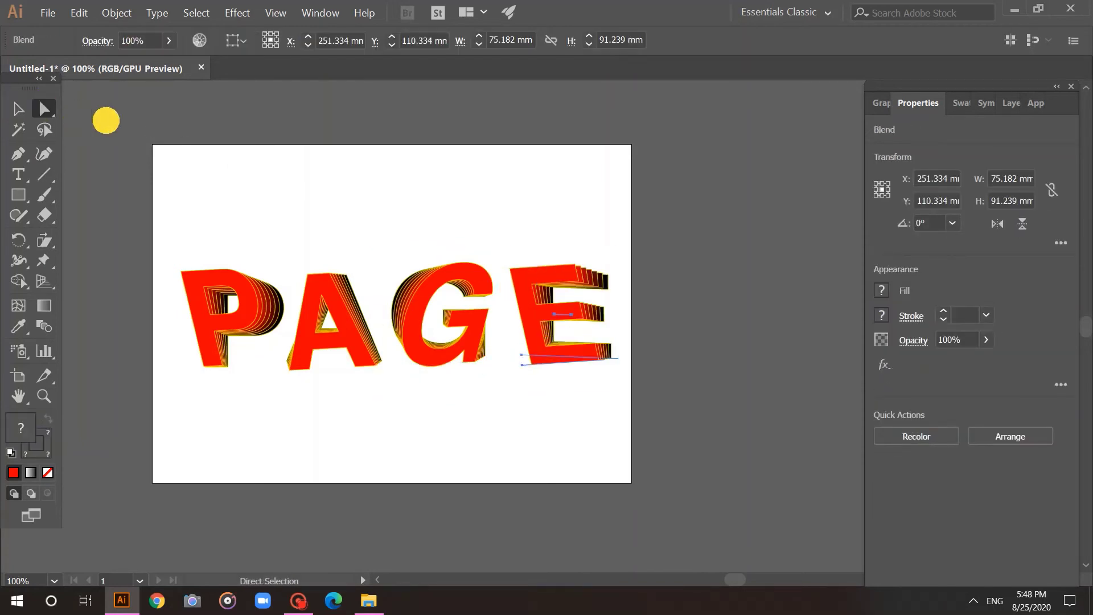
click(394, 310)
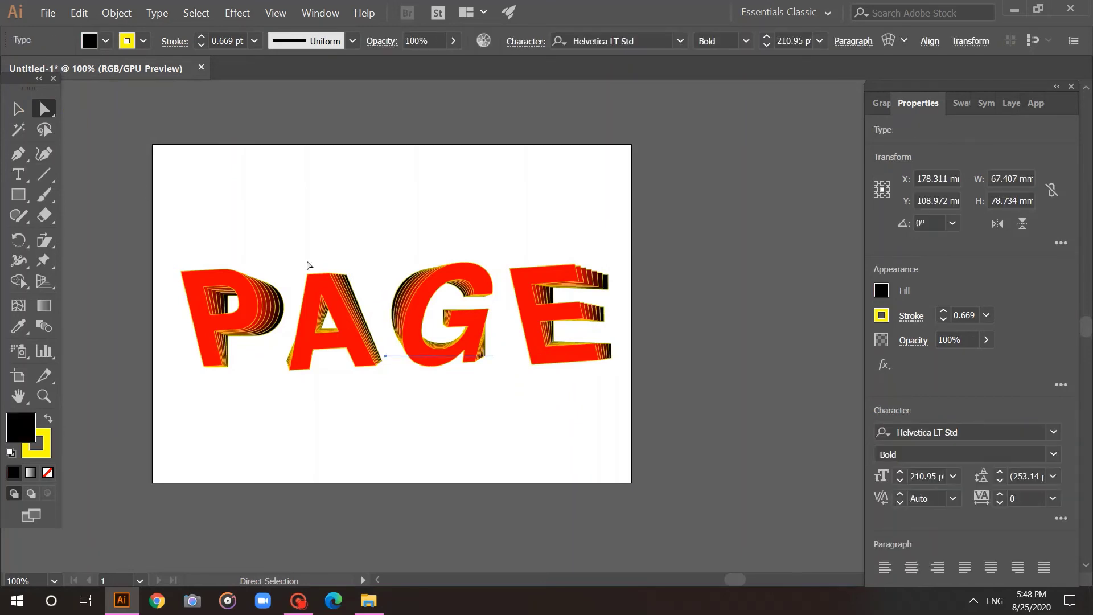
mouse_move(400, 298)
mouse_down()
mouse_move(390, 308)
mouse_move(391, 297)
mouse_up()
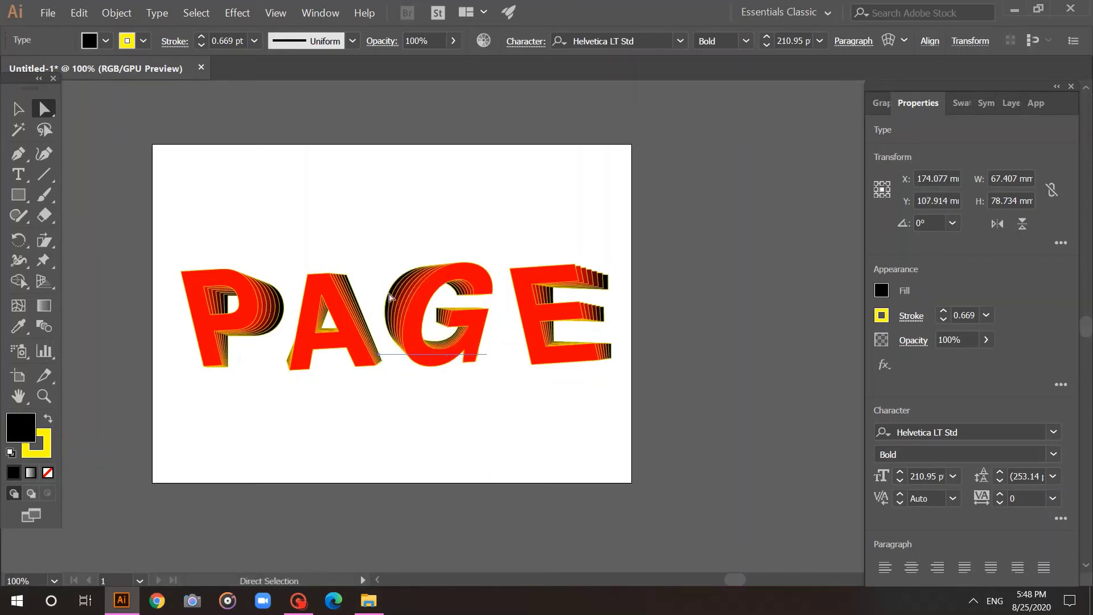
click(453, 206)
- Move the red front E slightly right and the red front G right to about X 188 mm, Y 111 mm
drag(547, 353, 557, 354)
mouse_move(478, 335)
mouse_down()
mouse_move(471, 325)
mouse_move(479, 335)
mouse_up()
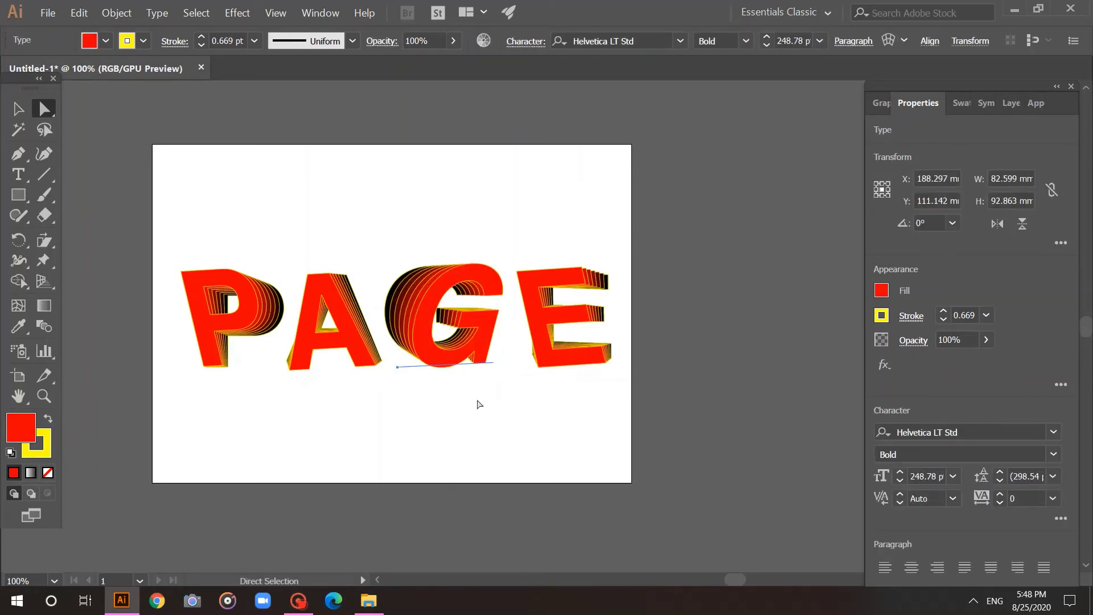
click(436, 350)
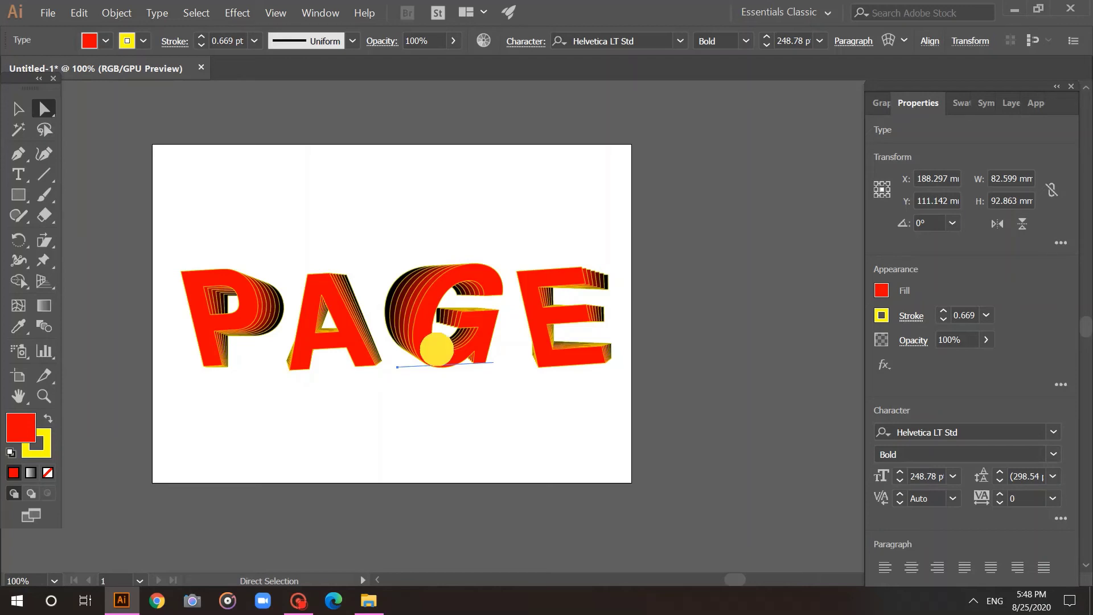
- Nudge the whole blended G slightly right and down between the A and the E
click(19, 108)
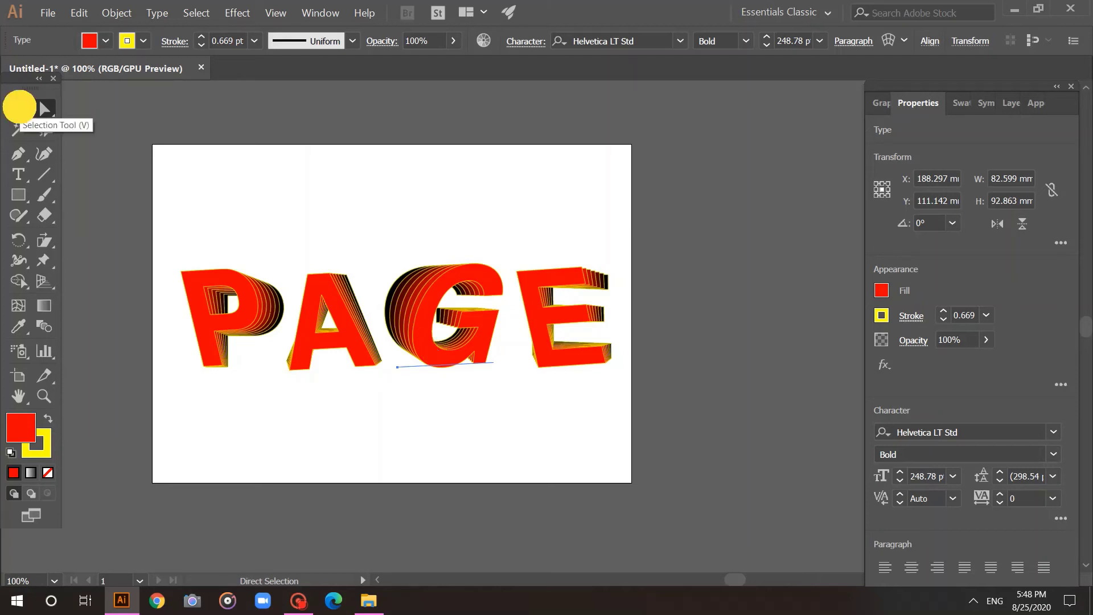
click(426, 228)
drag(392, 301, 395, 303)
click(300, 161)
- Move the black back G right and down to about X 182 mm, Y 114 mm
click(39, 106)
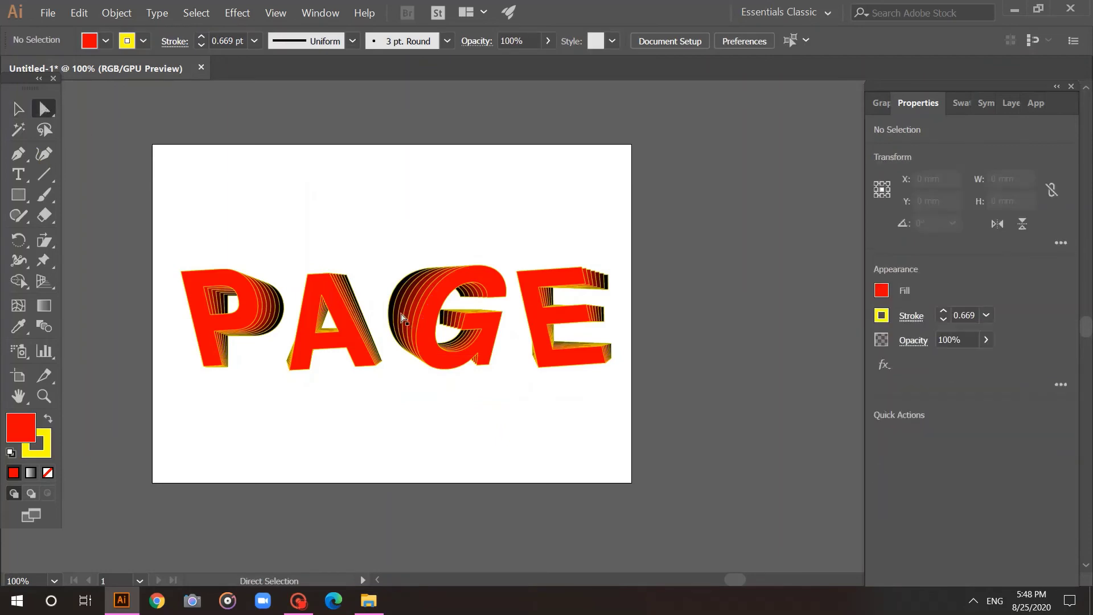
mouse_move(391, 310)
mouse_down()
mouse_move(398, 300)
mouse_move(402, 327)
mouse_move(402, 317)
mouse_up()
click(482, 222)
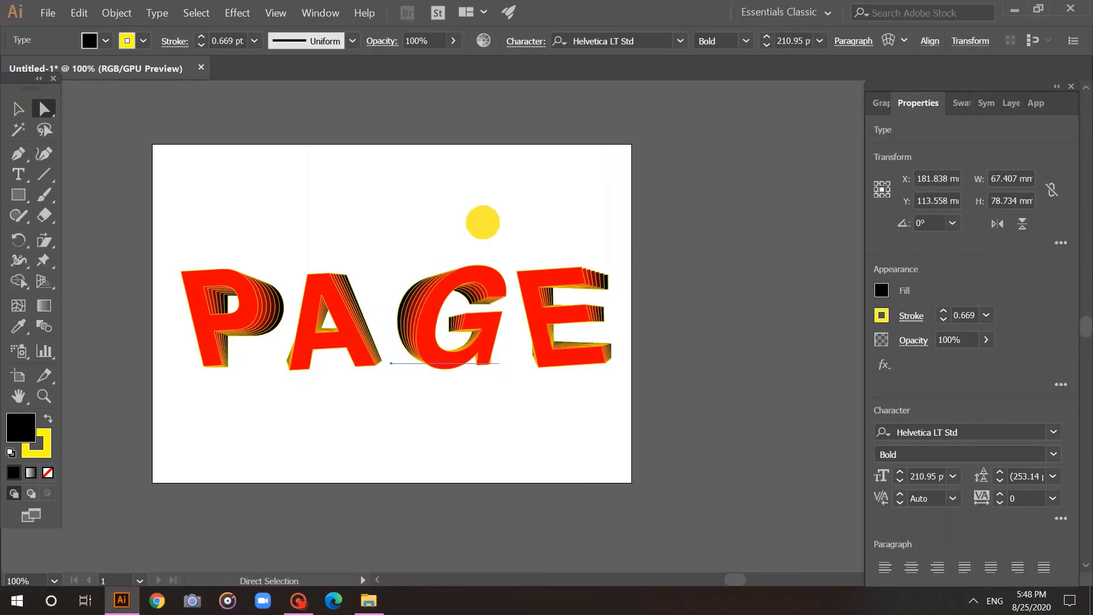
- Move the red front A slightly up and left, and its black back A right toward the G
click(338, 332)
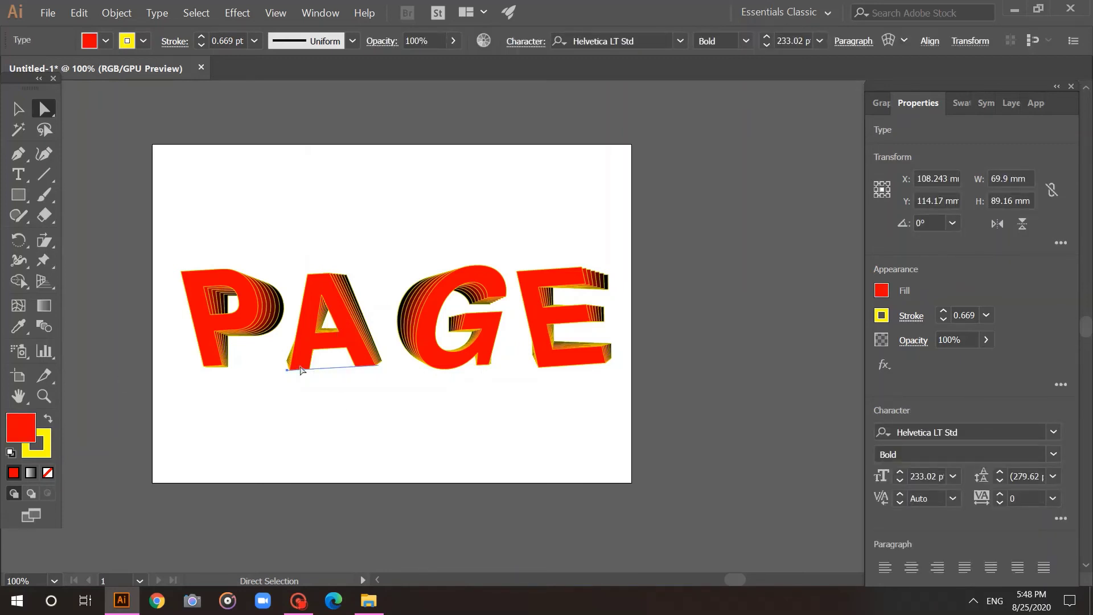
drag(302, 370, 296, 364)
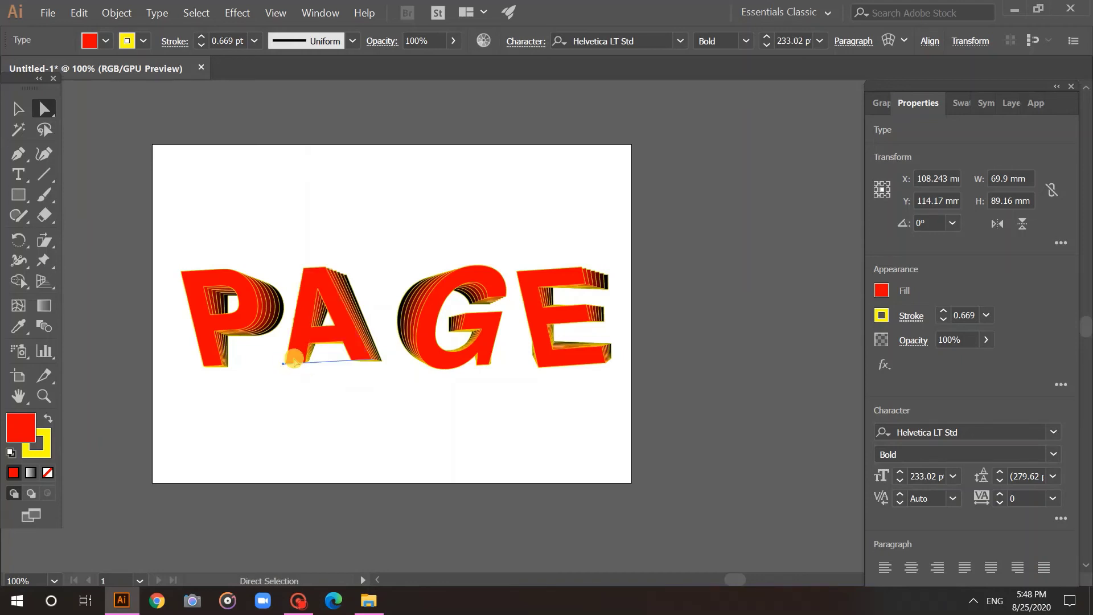
click(379, 361)
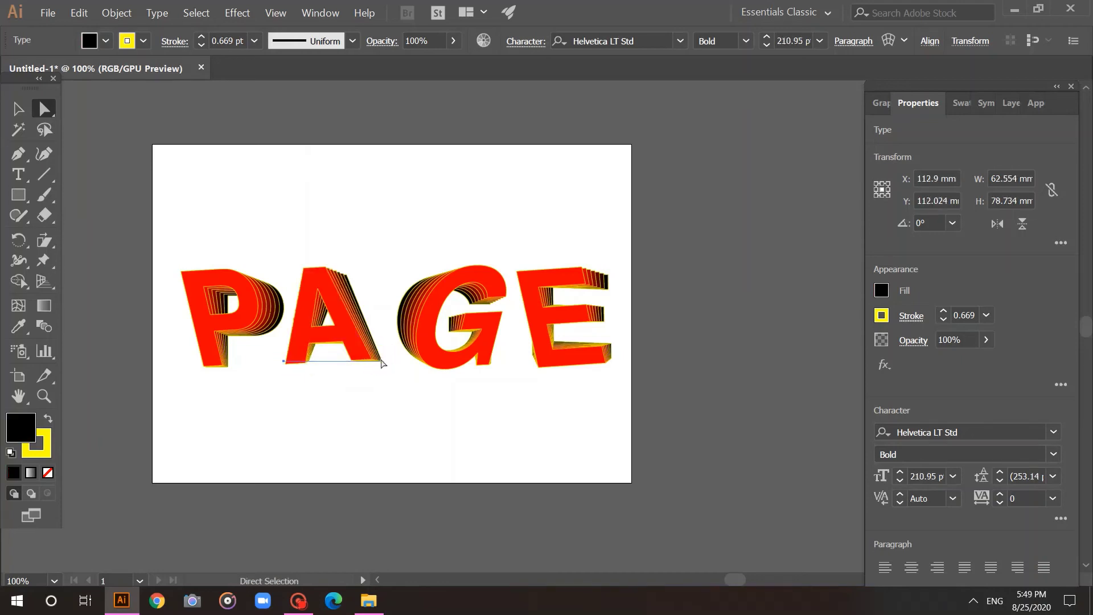
click(381, 366)
drag(381, 366, 397, 363)
click(397, 363)
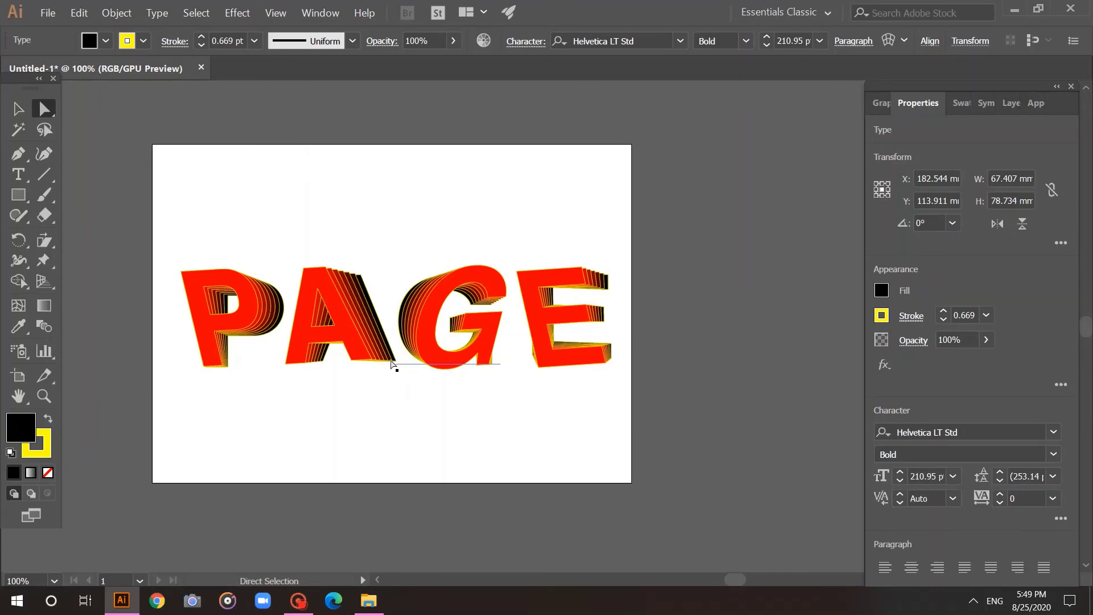
- Undo the last nudge of the black back G, and move the red front A right to about X 112 mm, Y 109 mm
key(ctrl+z)
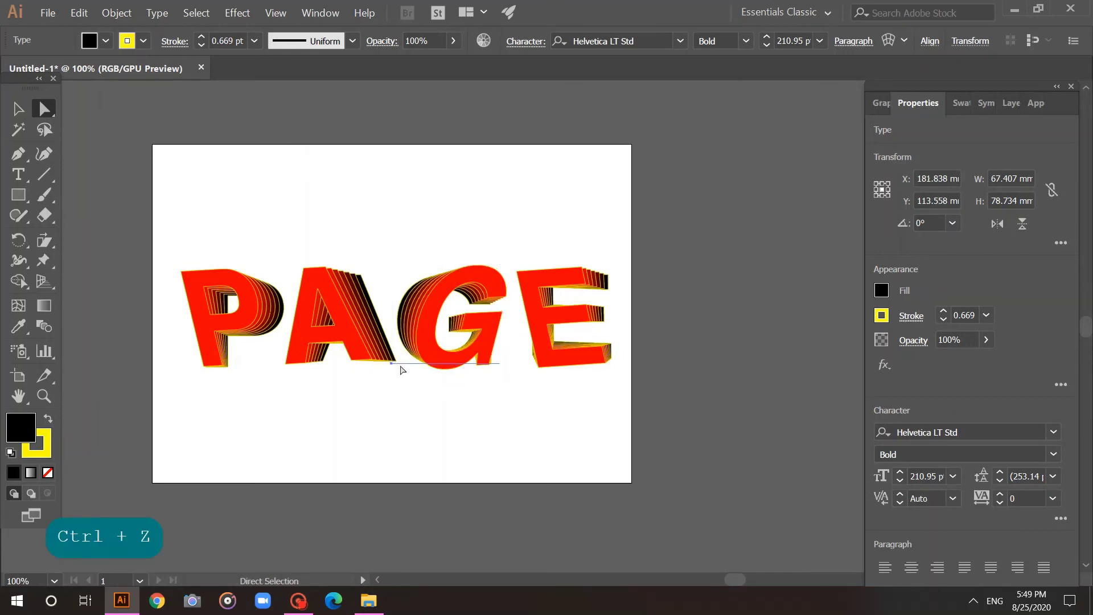
click(346, 226)
click(368, 343)
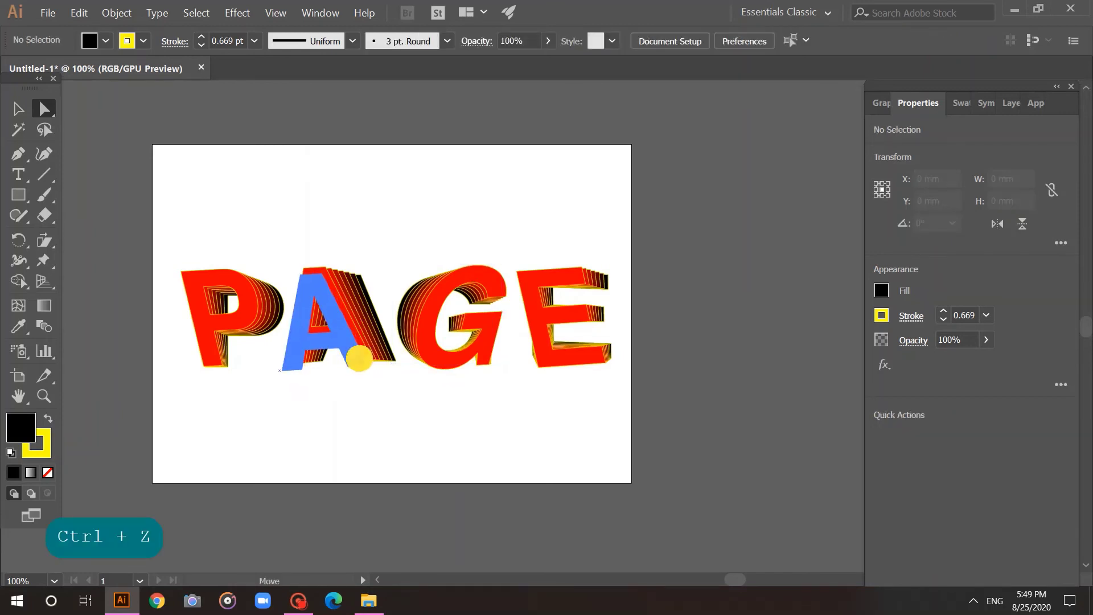
drag(367, 344, 374, 349)
click(370, 345)
click(371, 270)
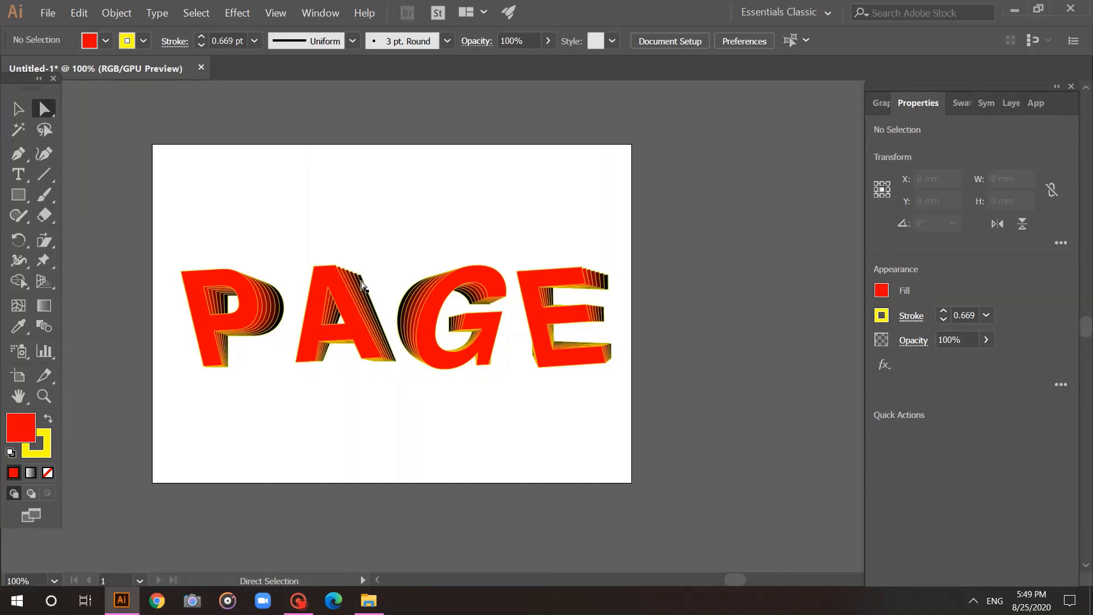
- Shear the red front A so its top leans left, making it about 82 mm wide and 88 mm high
click(364, 285)
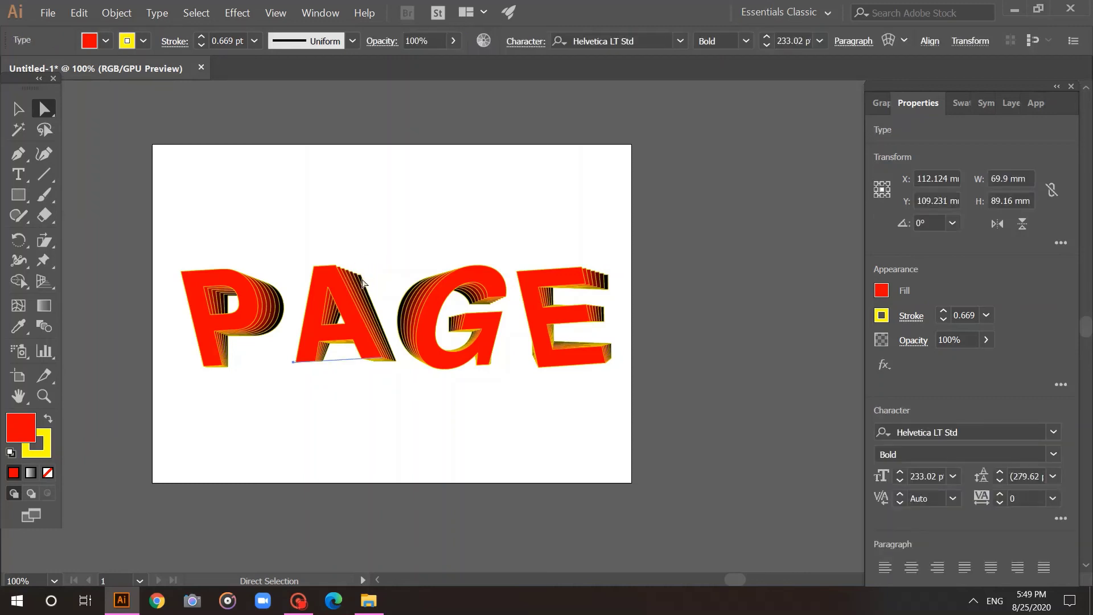
click(44, 239)
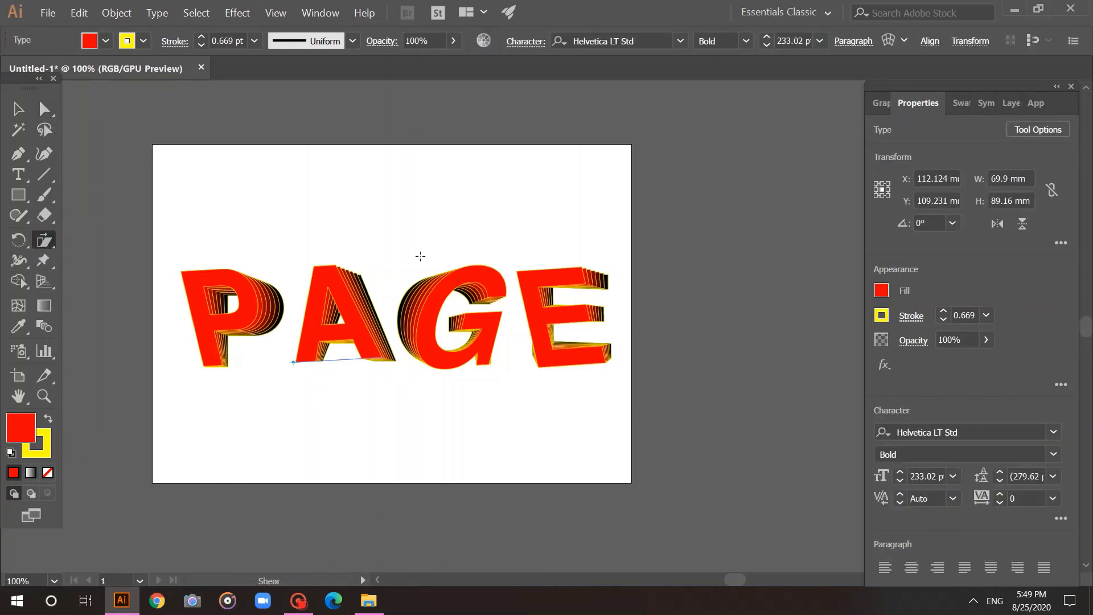
drag(361, 255, 368, 257)
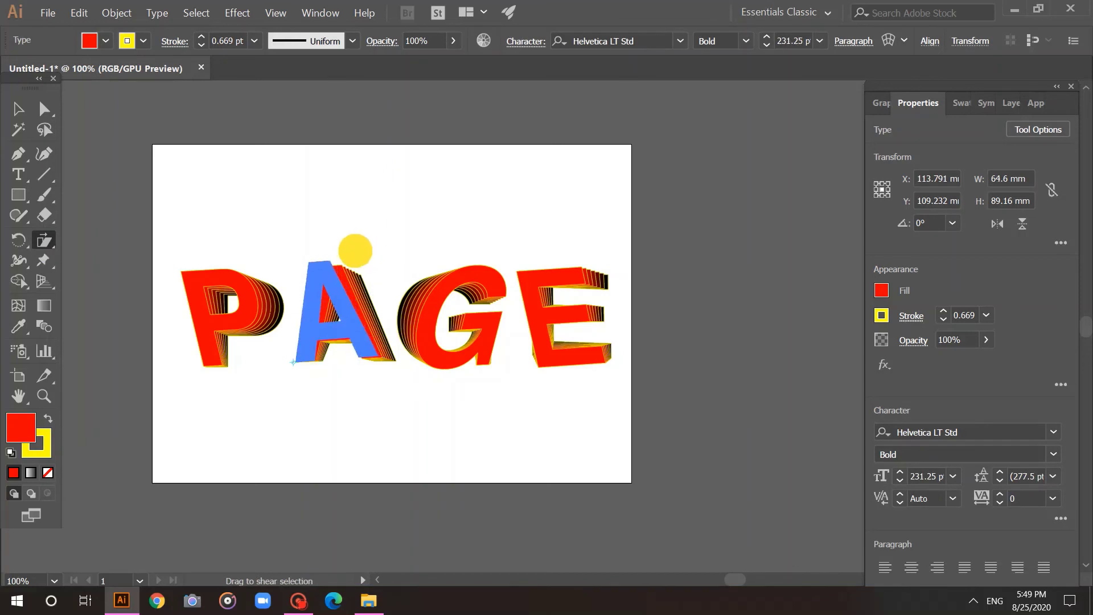
mouse_move(356, 251)
mouse_down()
mouse_move(356, 260)
mouse_move(338, 253)
mouse_up()
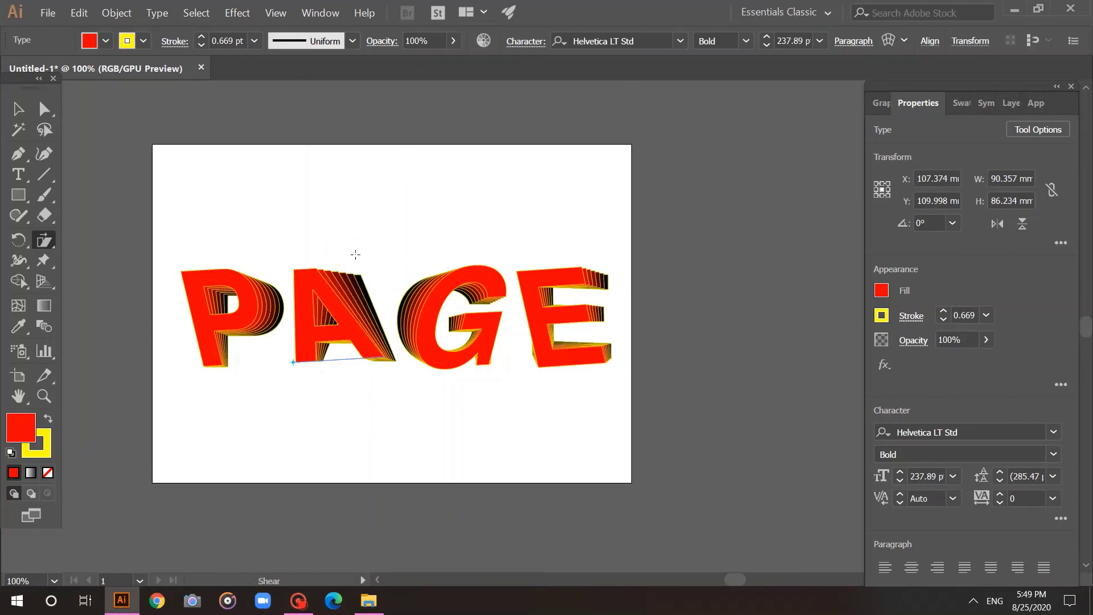
drag(355, 255, 362, 250)
click(44, 108)
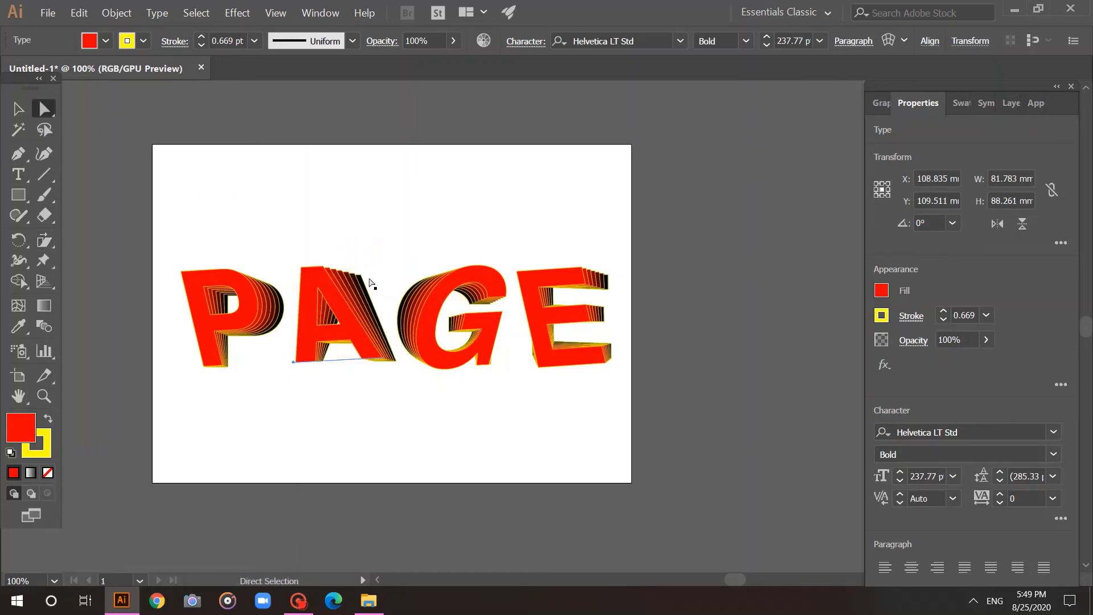
click(367, 245)
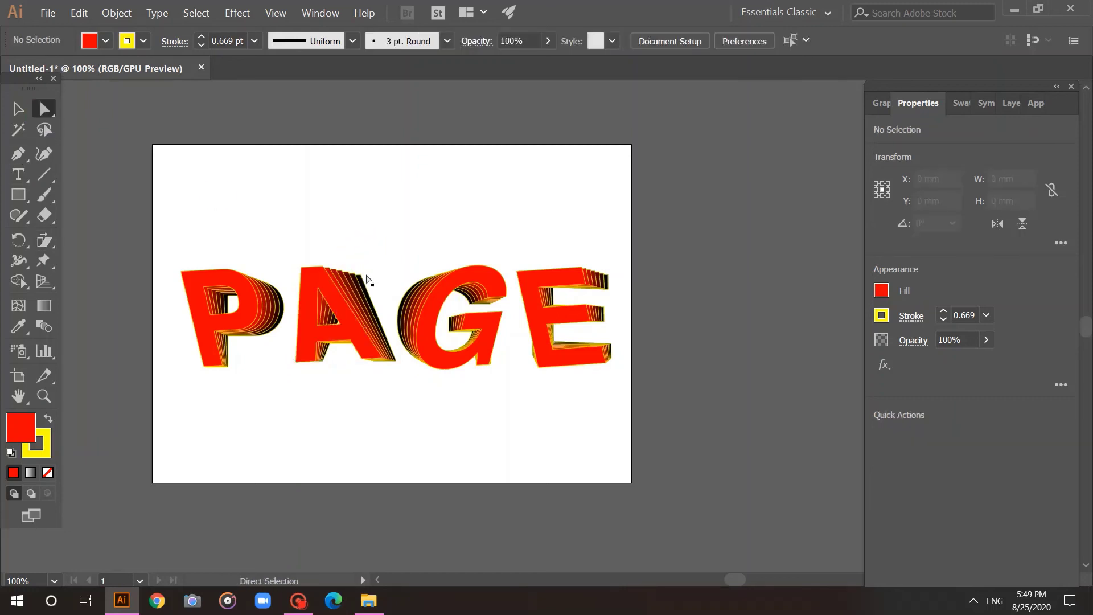
- Shear the red front A's top slightly back toward the right, to about 76 mm wide and 90 mm high
click(362, 278)
click(44, 239)
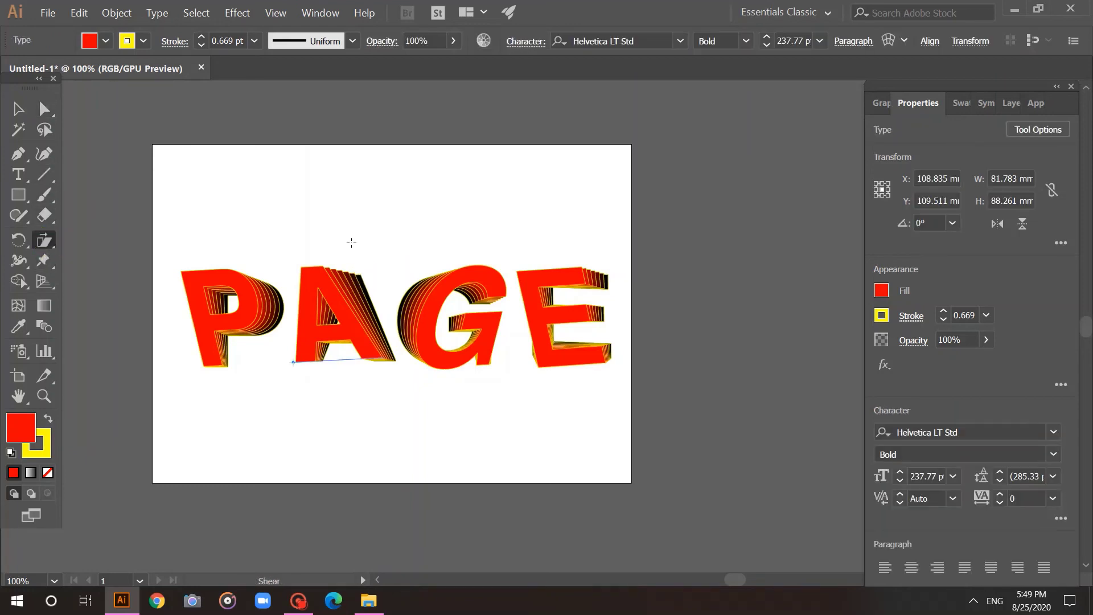
mouse_move(359, 260)
mouse_down()
mouse_move(374, 268)
mouse_move(360, 263)
mouse_up()
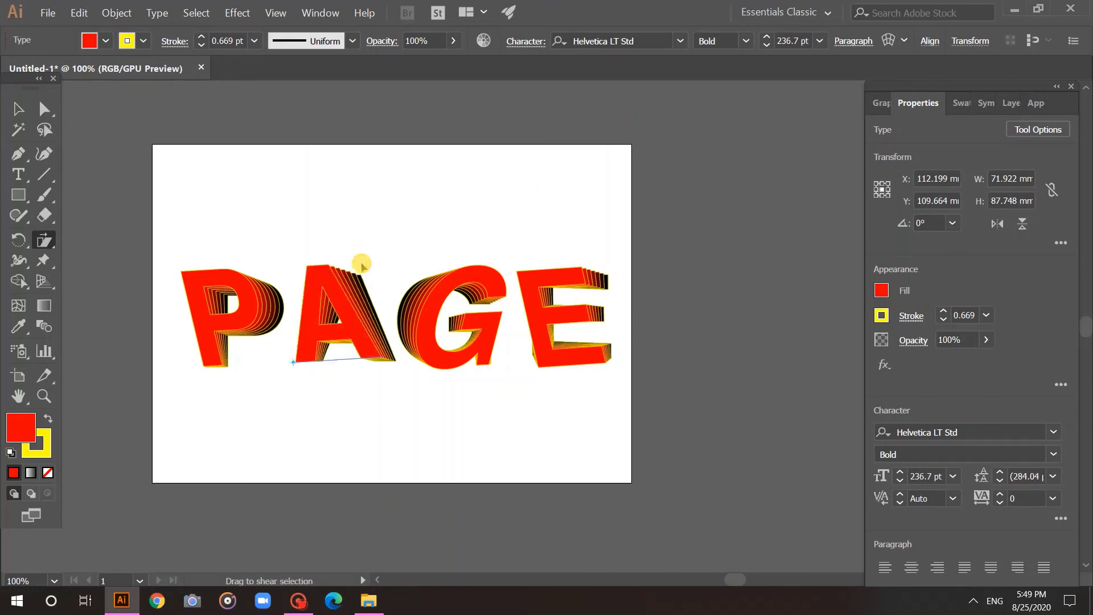
click(18, 108)
click(46, 109)
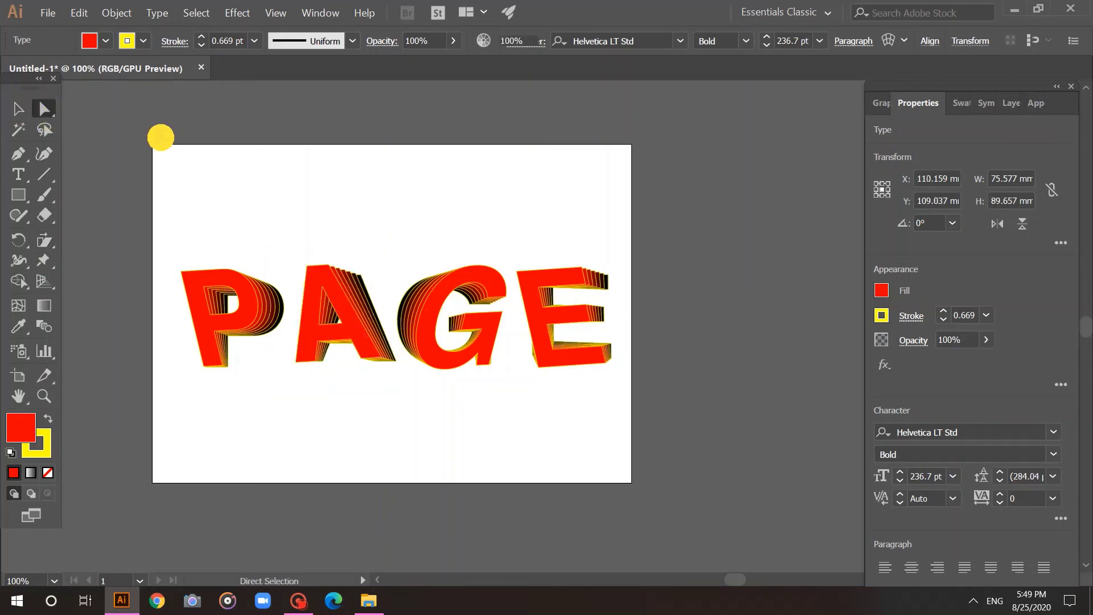
click(188, 152)
- Shear the red front A to level it, at about 76 mm wide and 86 mm high, and clear the selection
click(364, 283)
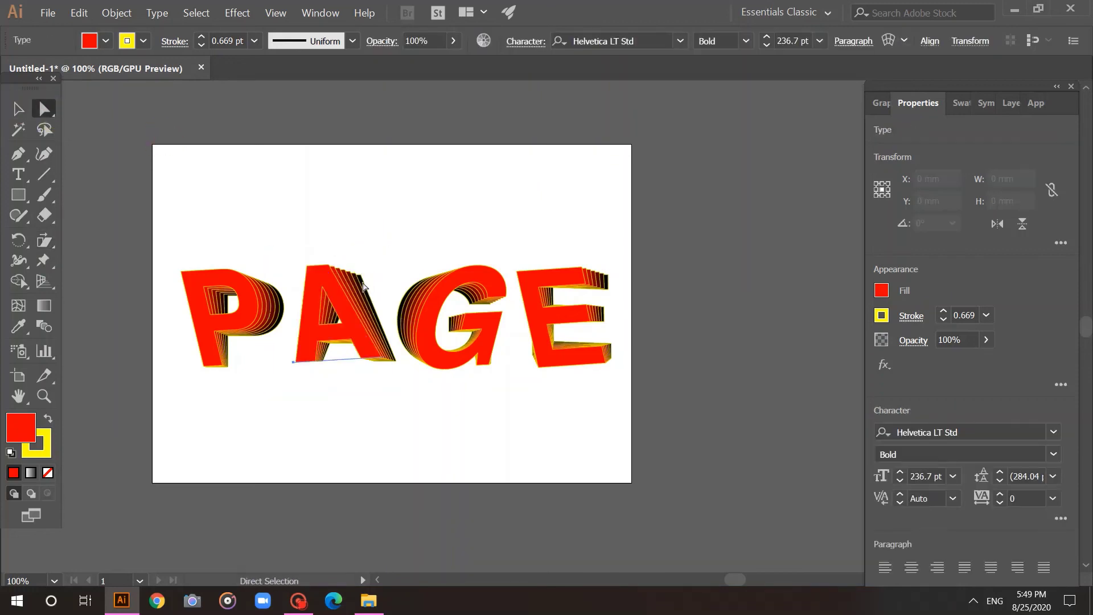
click(364, 348)
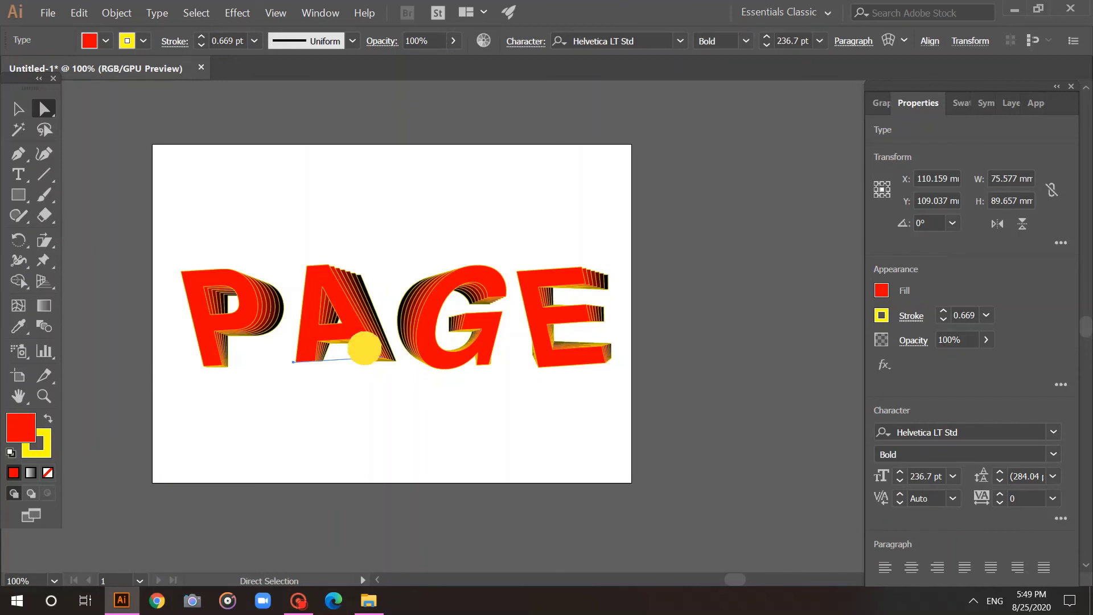
click(397, 239)
click(361, 277)
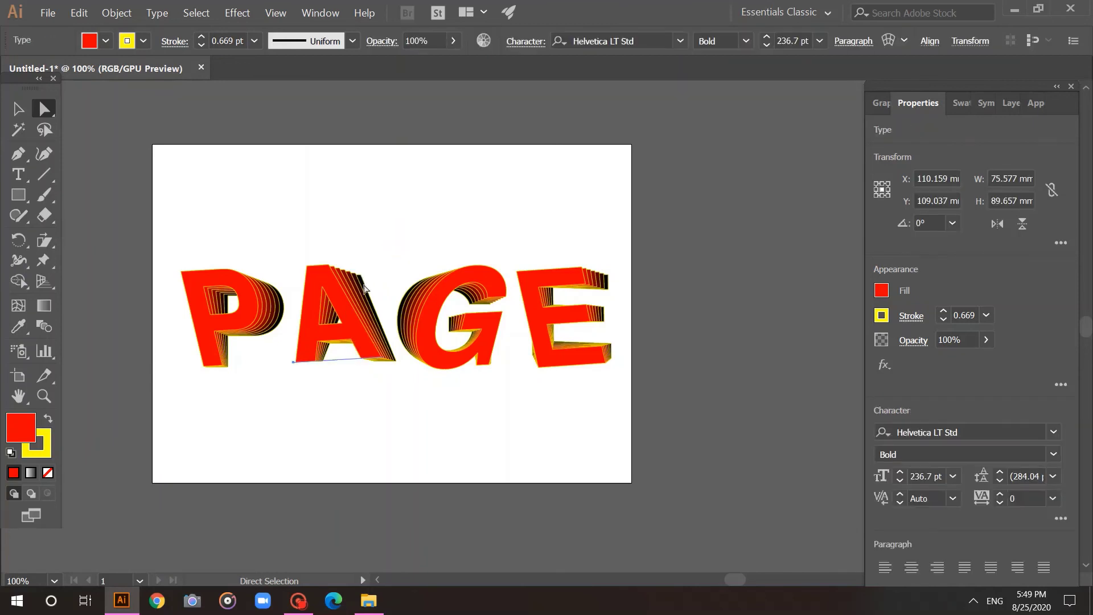
click(44, 240)
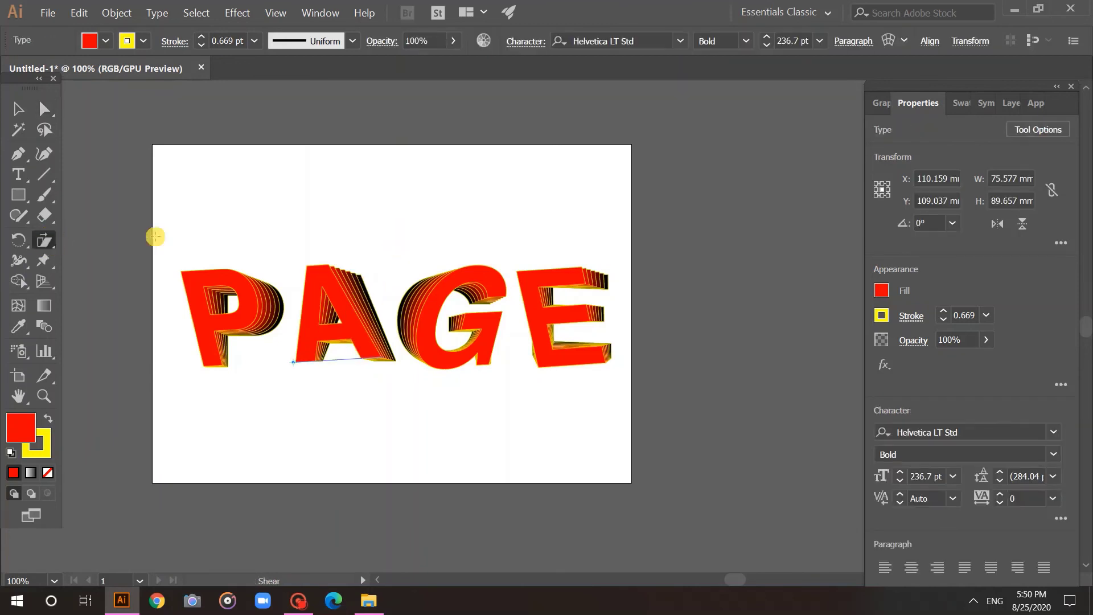
drag(367, 259, 372, 267)
click(18, 108)
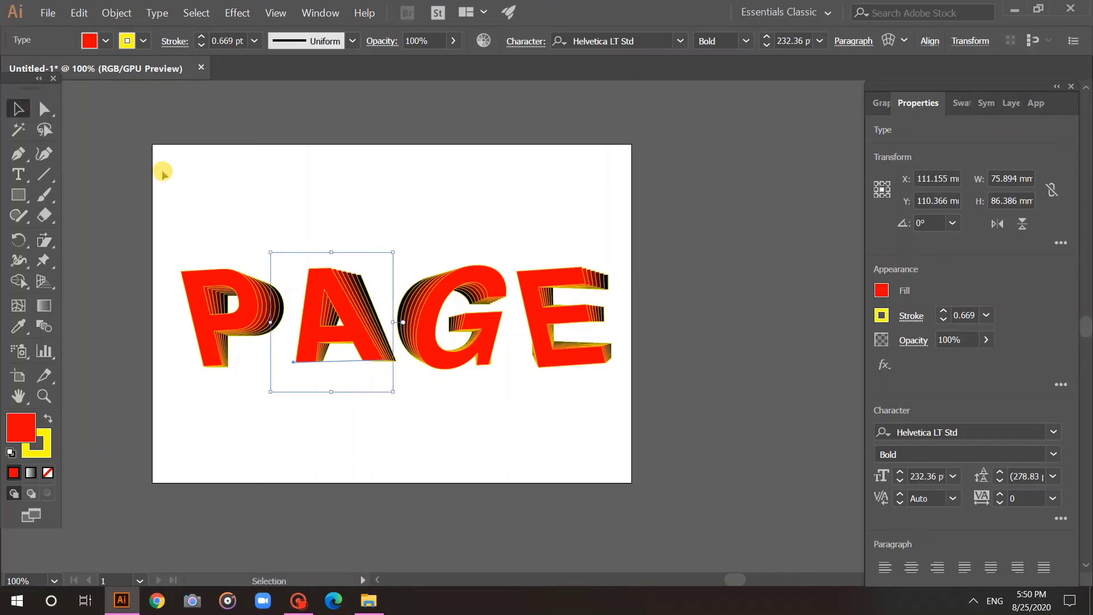
click(161, 171)
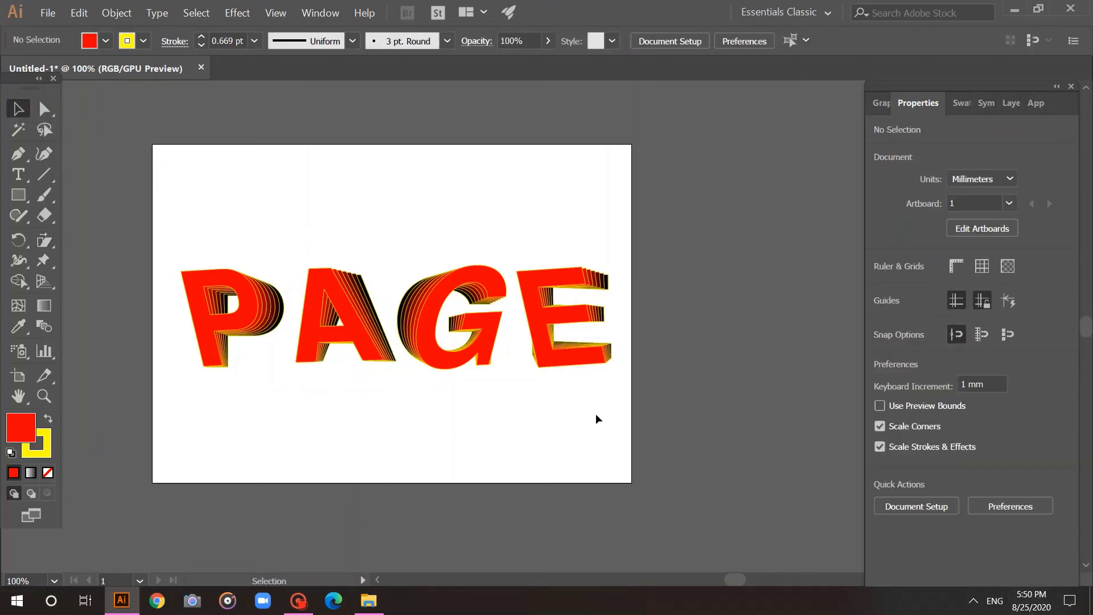
- Draw a full-height rectangle from the artboard's upper-left corner, about 242 mm wide and 210 mm high
click(18, 194)
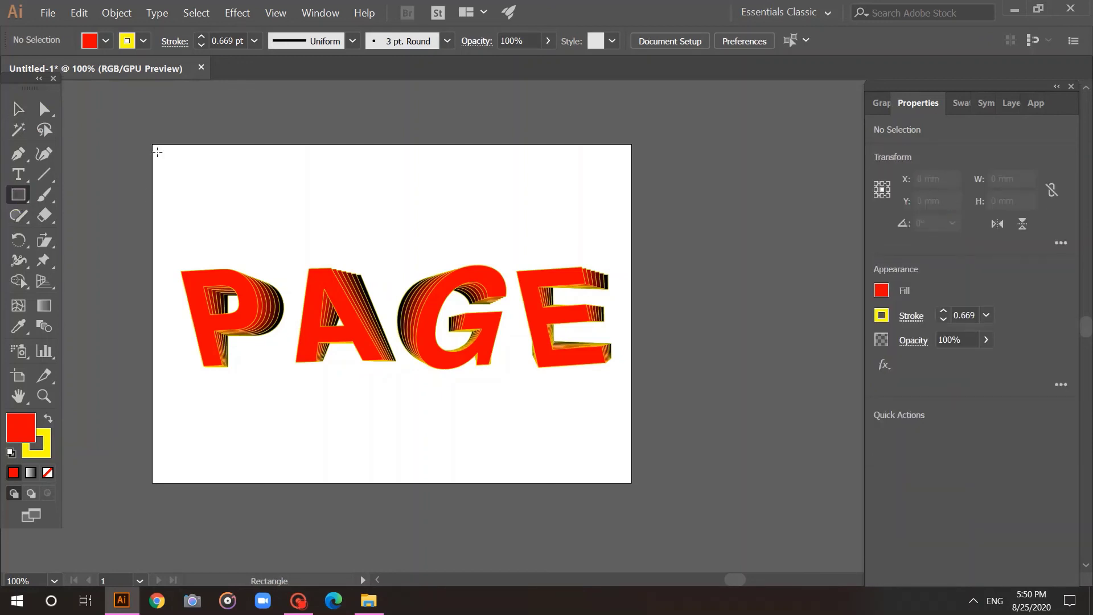
drag(152, 144, 542, 483)
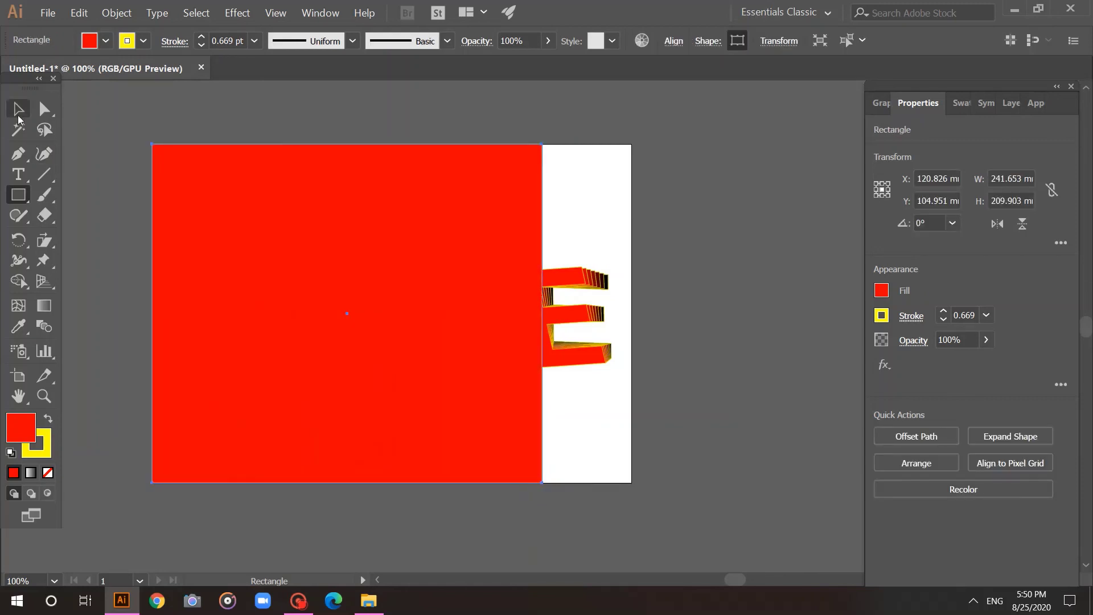
key(v)
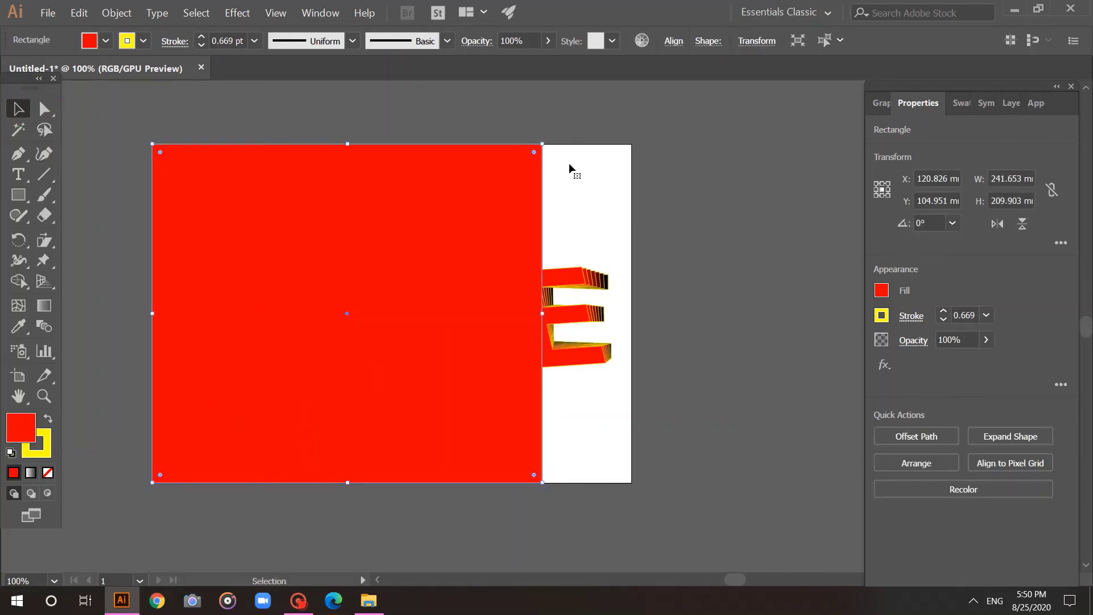
- Fill the rectangle with a near-black grey and widen it to about 297 mm to cover the artboard
click(881, 290)
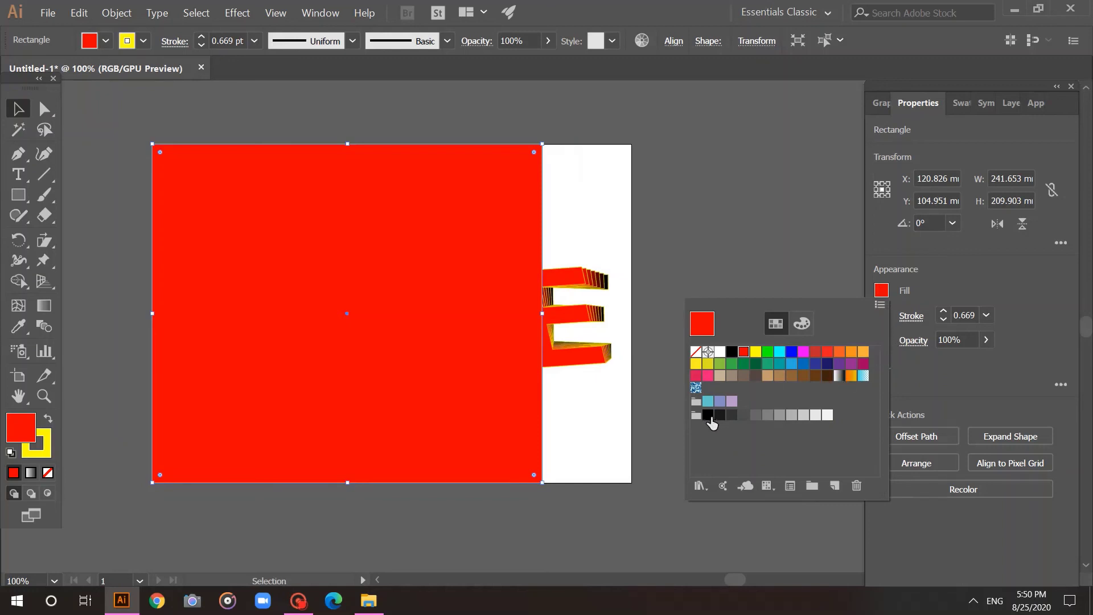
click(716, 416)
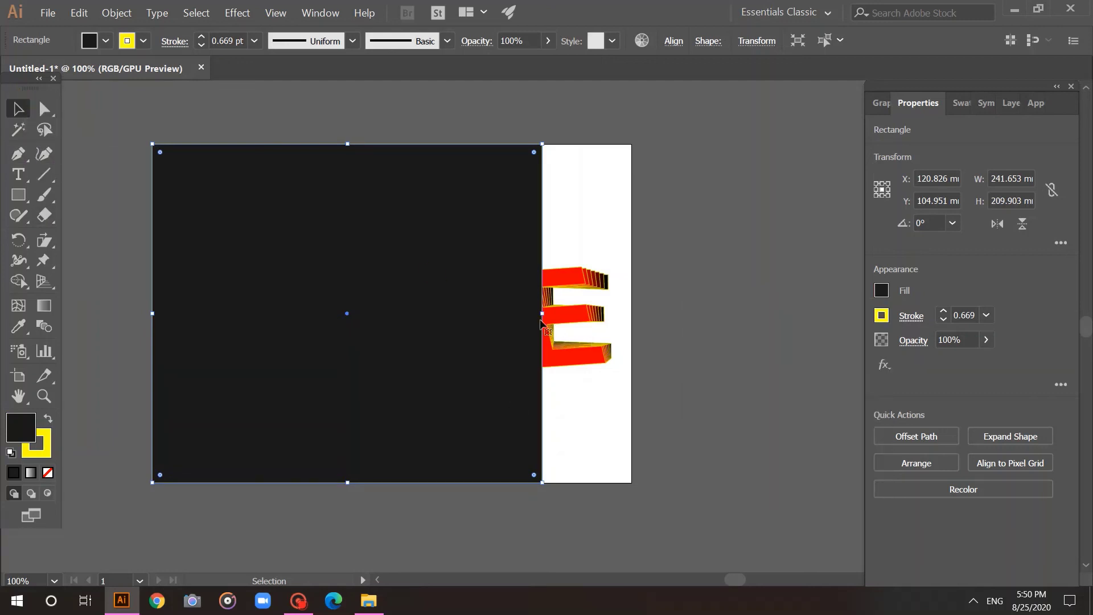
drag(542, 314, 632, 315)
- Send the dark rectangle to the back, behind the PAGE letters, and deselect it
right_click(442, 288)
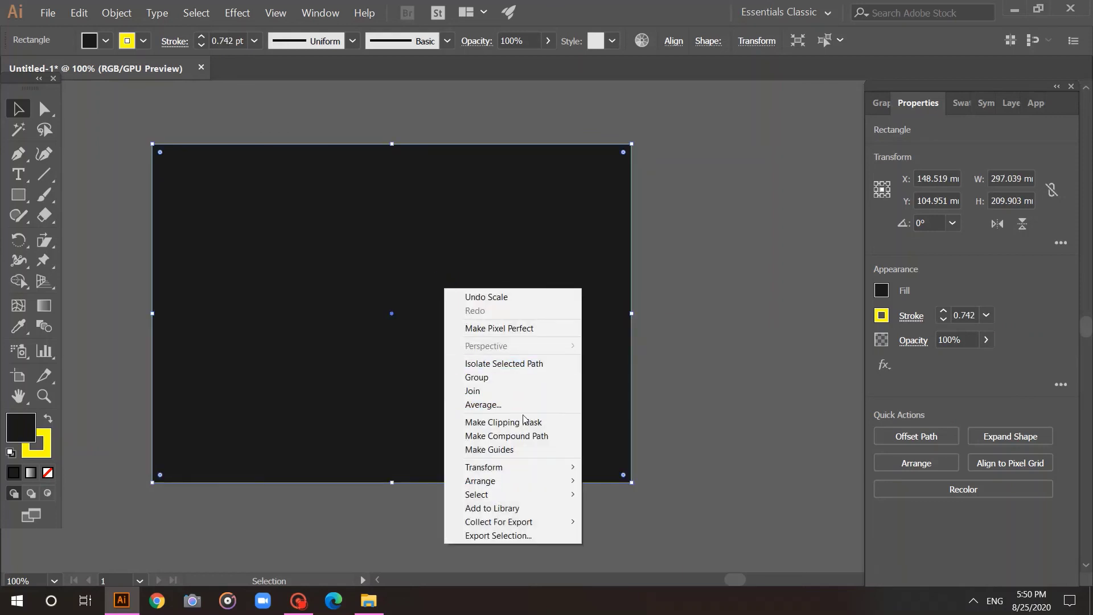
mouse_move(532, 483)
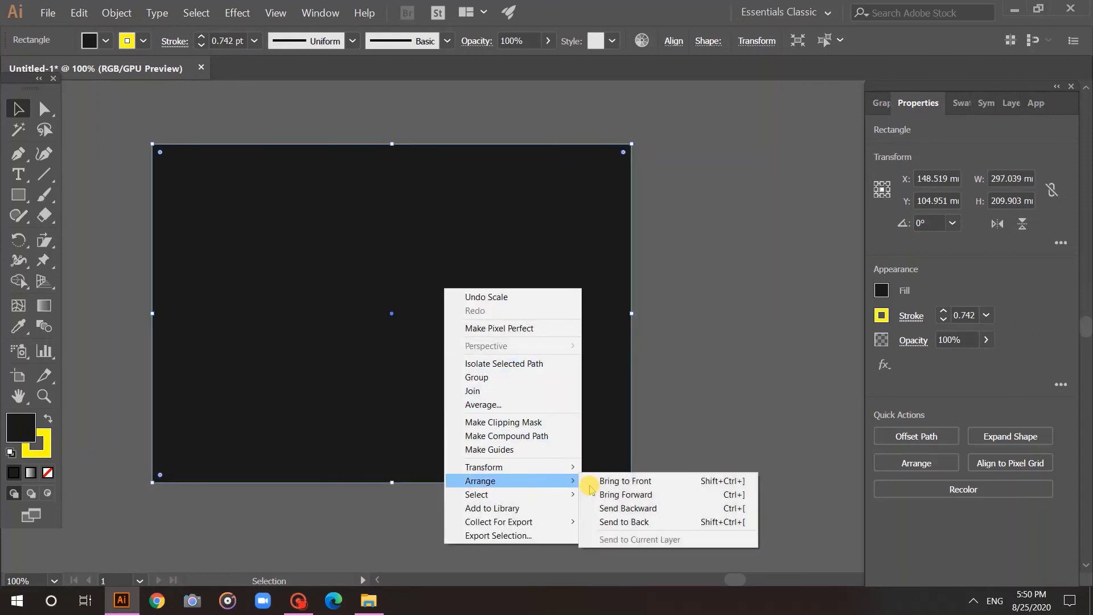
click(636, 523)
click(696, 391)
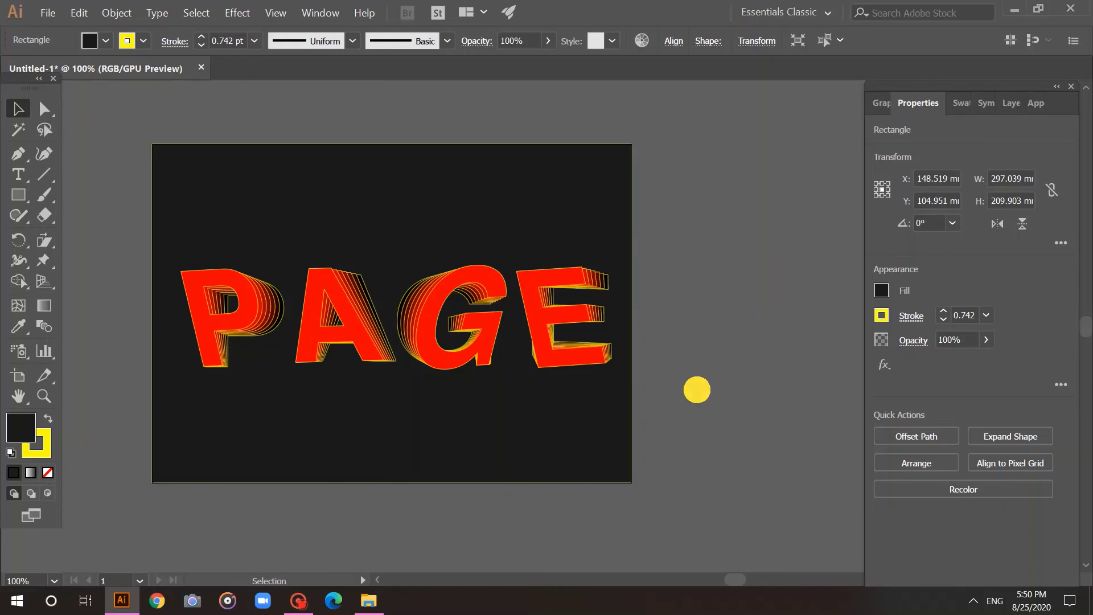